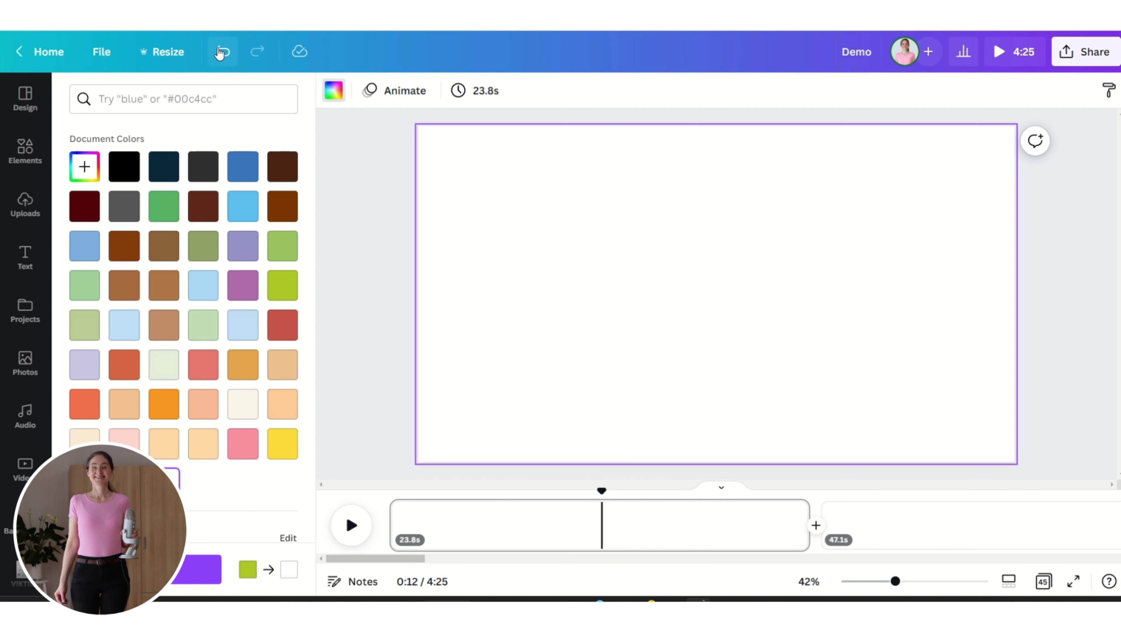
# Undo to restore the green background, park illustration, notification bubble and three figures
pyautogui.click(221, 52)
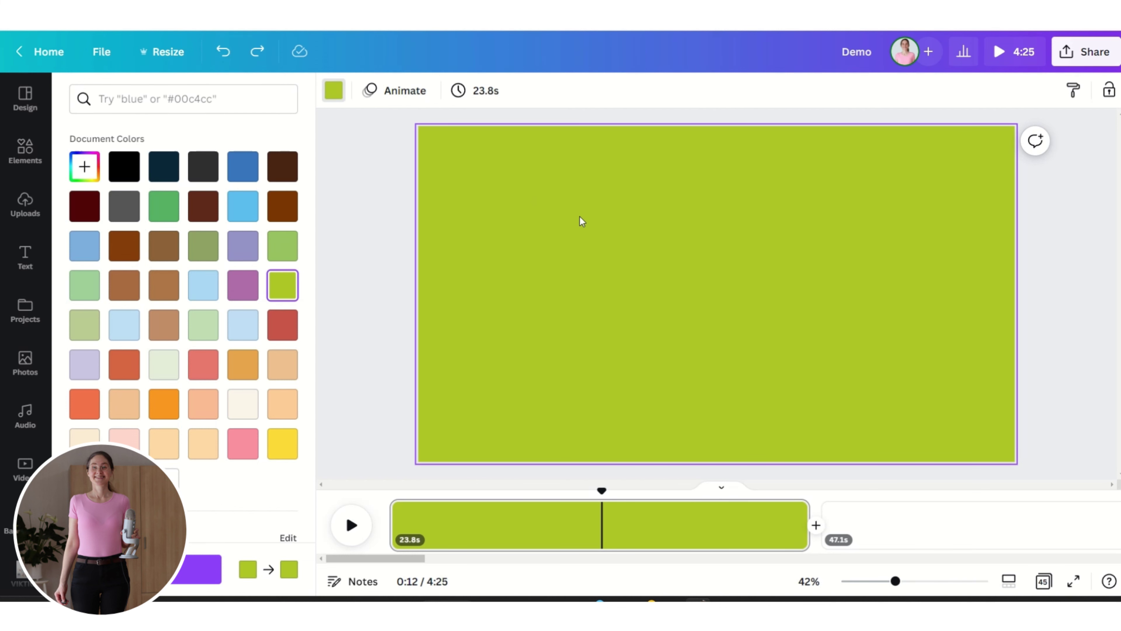
pyautogui.click(223, 52)
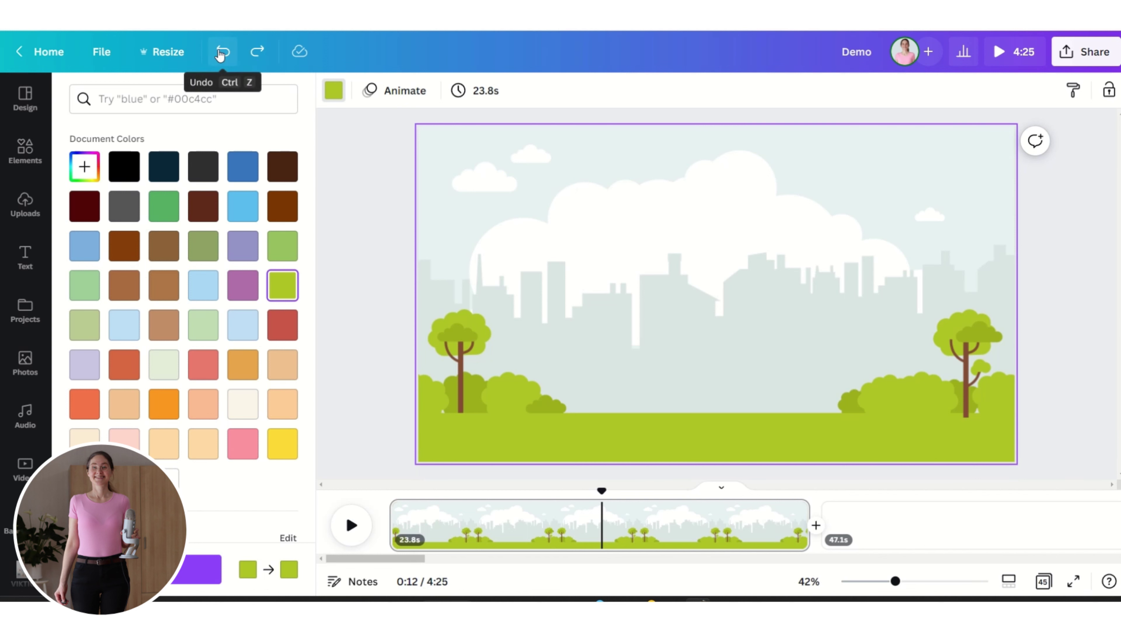
pyautogui.click(223, 58)
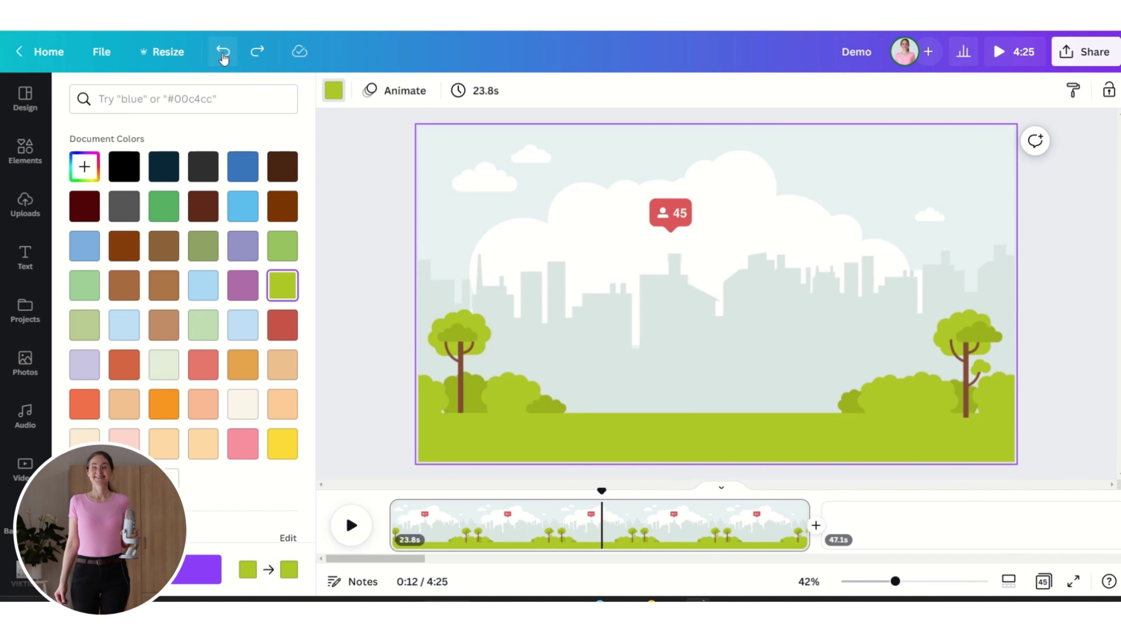
pyautogui.click(223, 57)
pyautogui.click(222, 58)
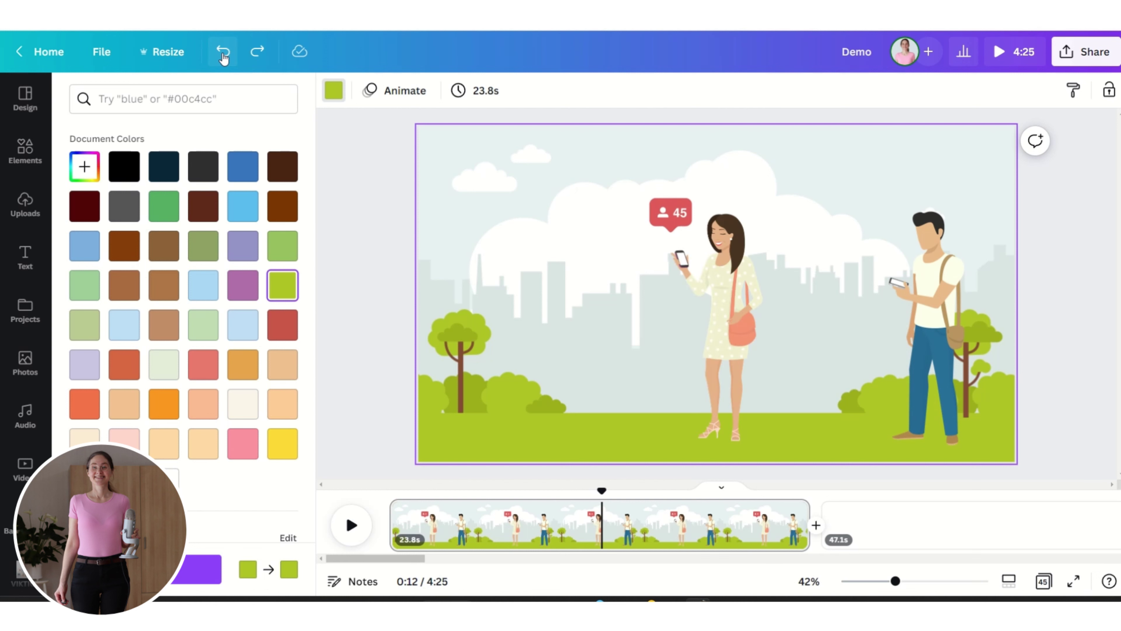
pyautogui.click(223, 58)
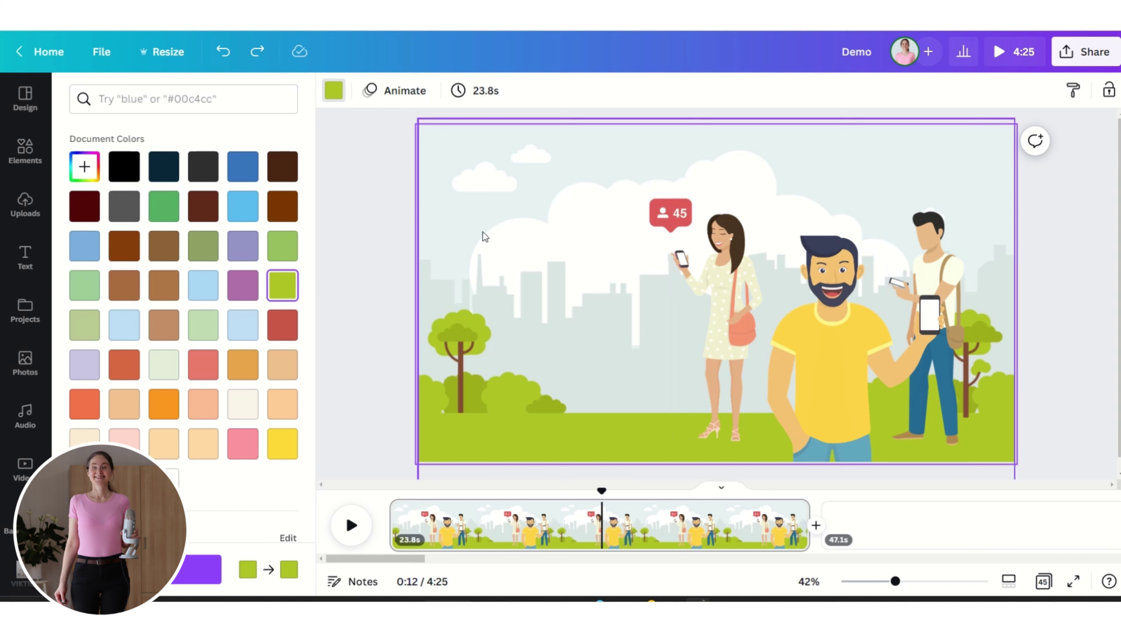
# Restore the blue left panel and delete the woman-with-microphone cutout
pyautogui.click(217, 57)
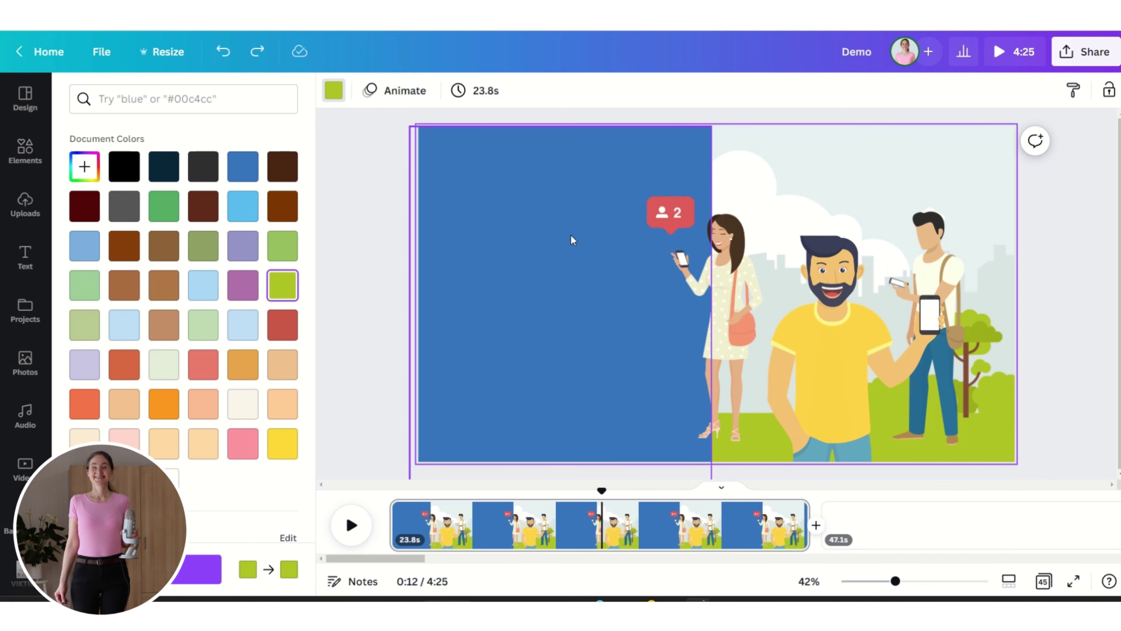
pyautogui.hotkey('ctrl', 'z')
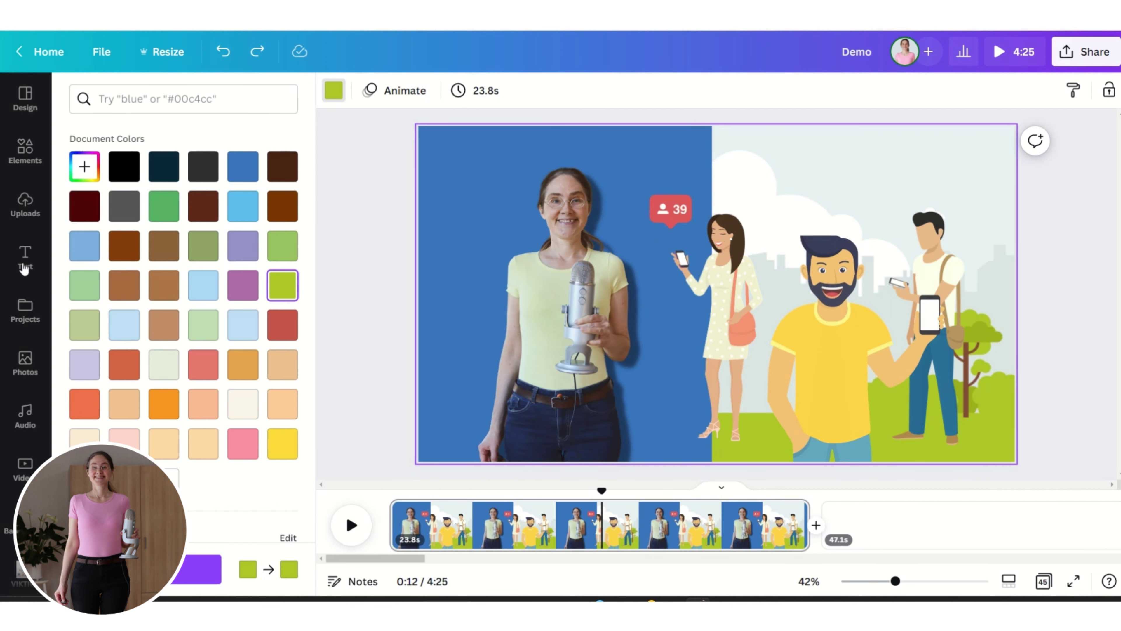
pyautogui.press('Delete')
pyautogui.click(25, 204)
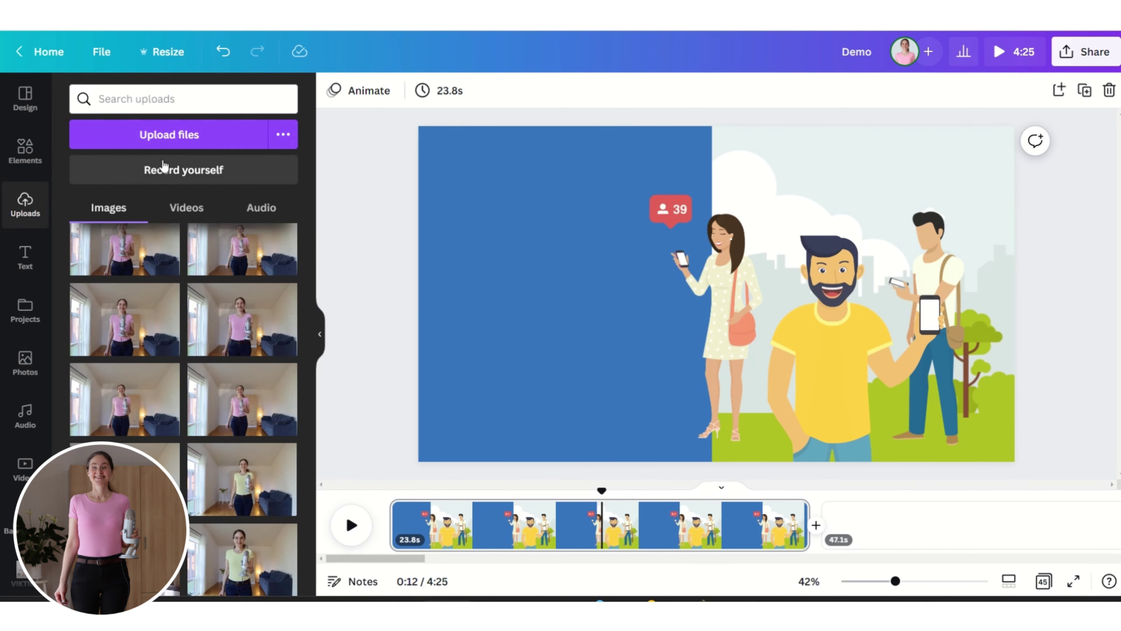
# Add the uploaded woman photo, remove its background, enlarge it and place it on the blue panel
pyautogui.click(145, 455)
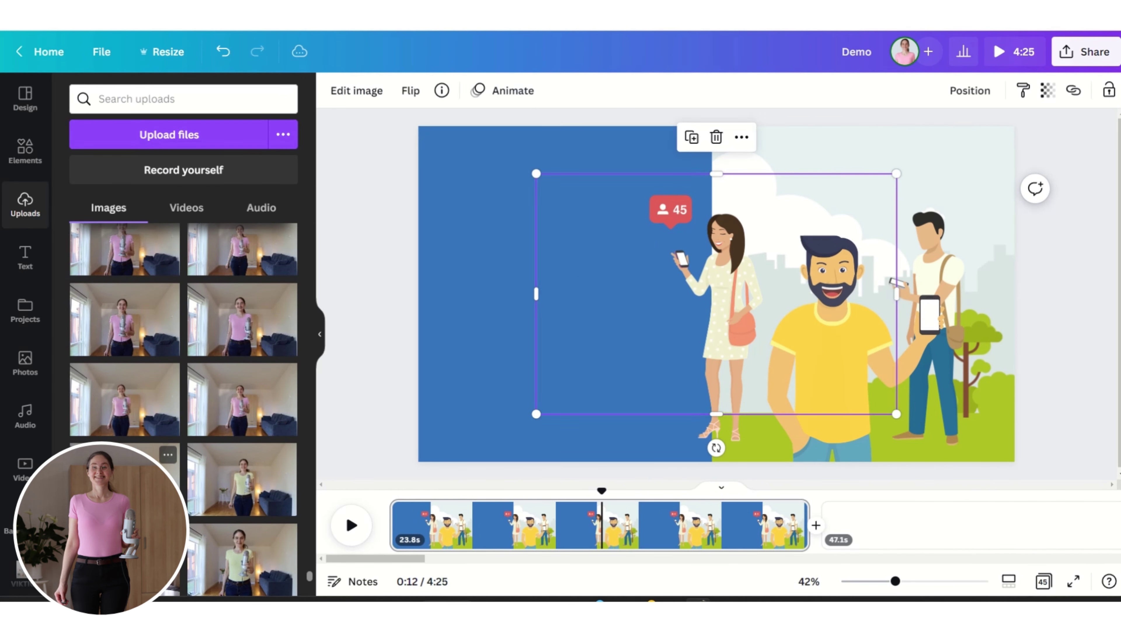
pyautogui.click(356, 93)
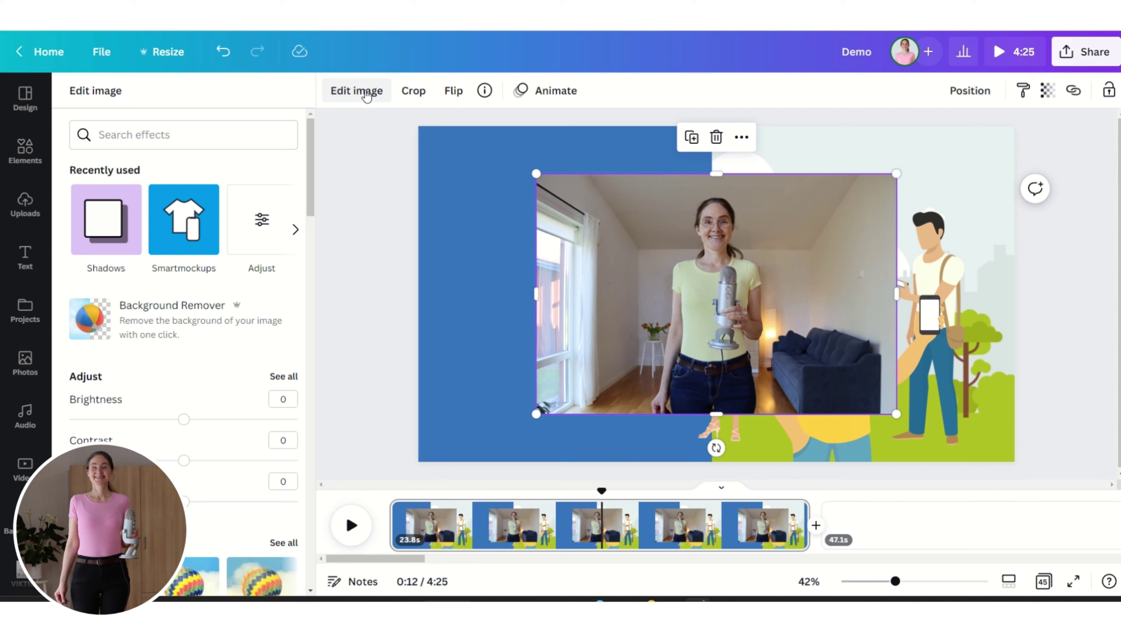
pyautogui.click(101, 324)
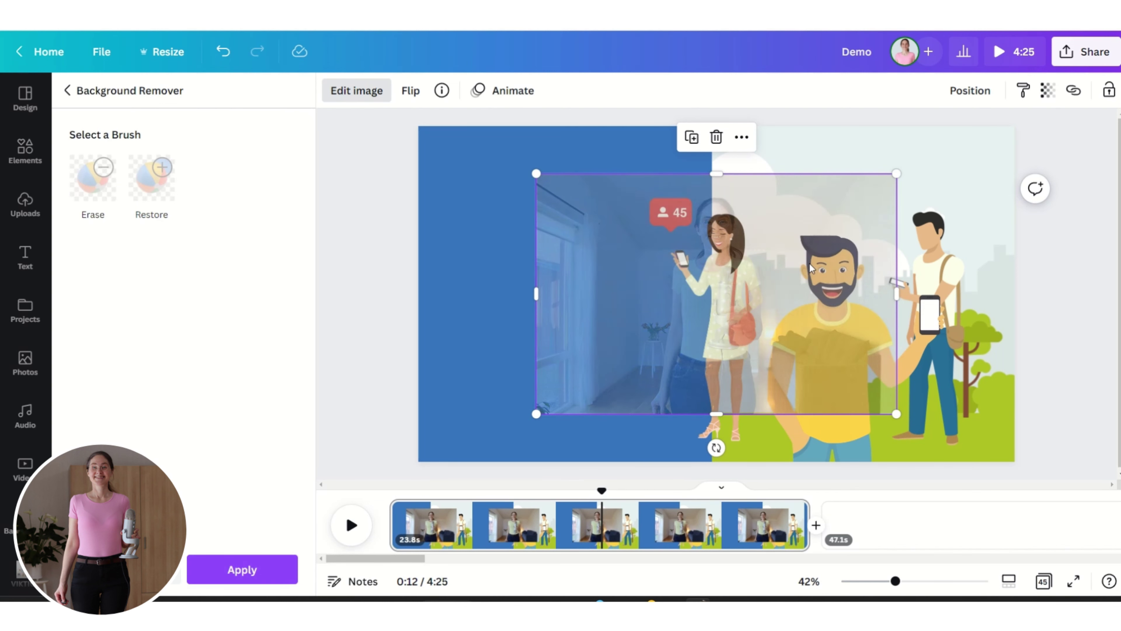
pyautogui.moveTo(888, 174); pyautogui.dragTo(1023, 98)
pyautogui.moveTo(781, 273); pyautogui.dragTo(564, 320)
pyautogui.click(241, 569)
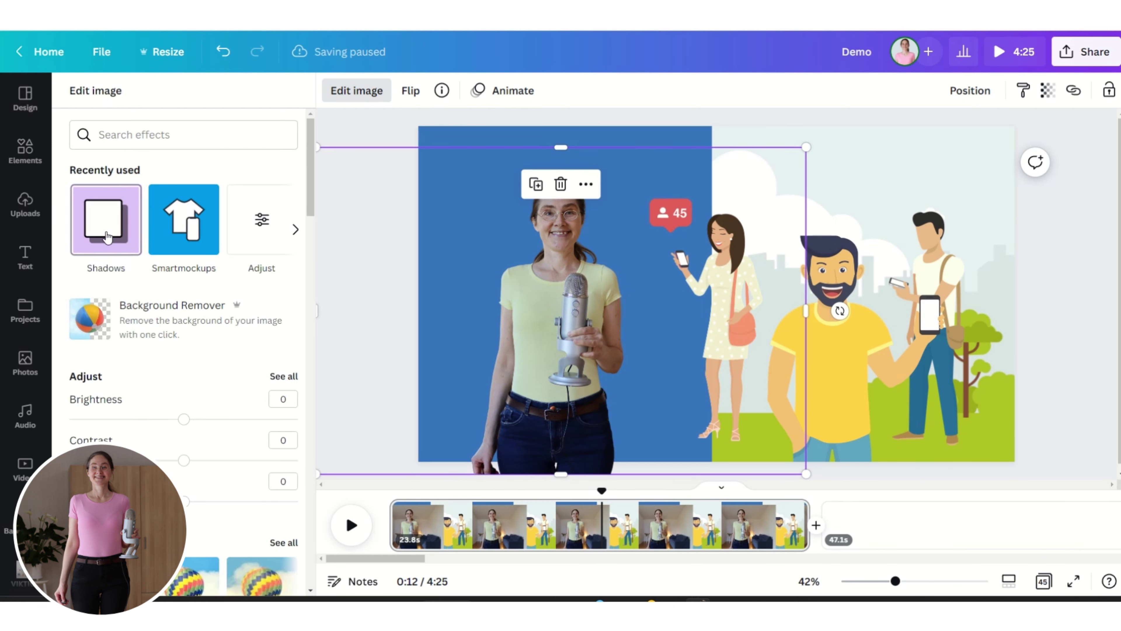
# Give the woman cutout a Drop shadow
pyautogui.click(104, 234)
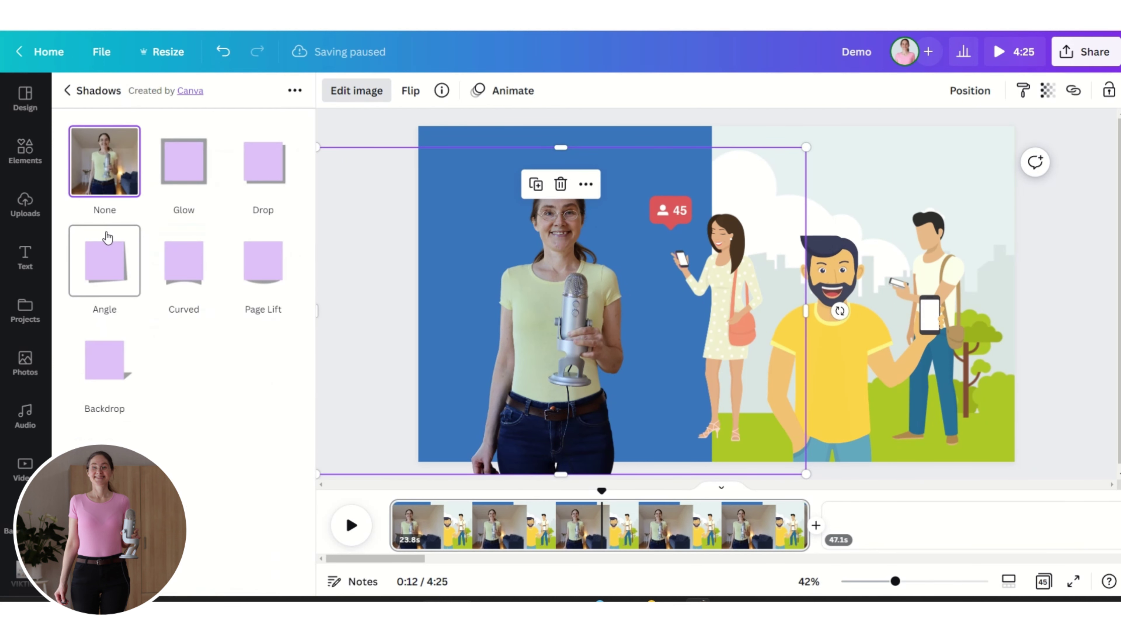
pyautogui.click(261, 175)
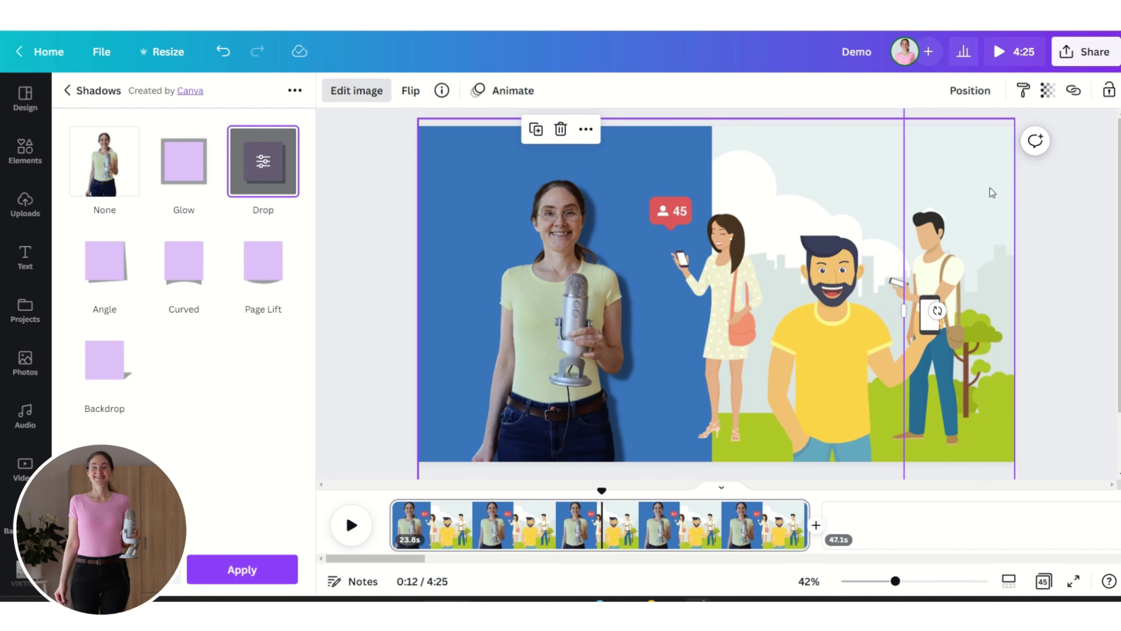
pyautogui.click(976, 185)
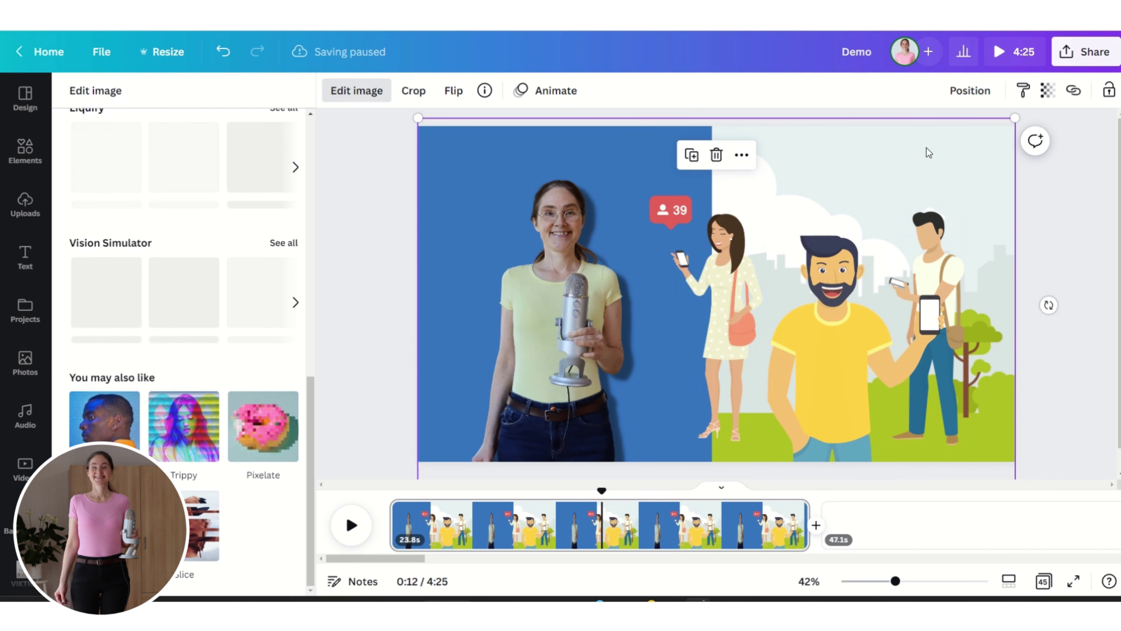
pyautogui.click(567, 242)
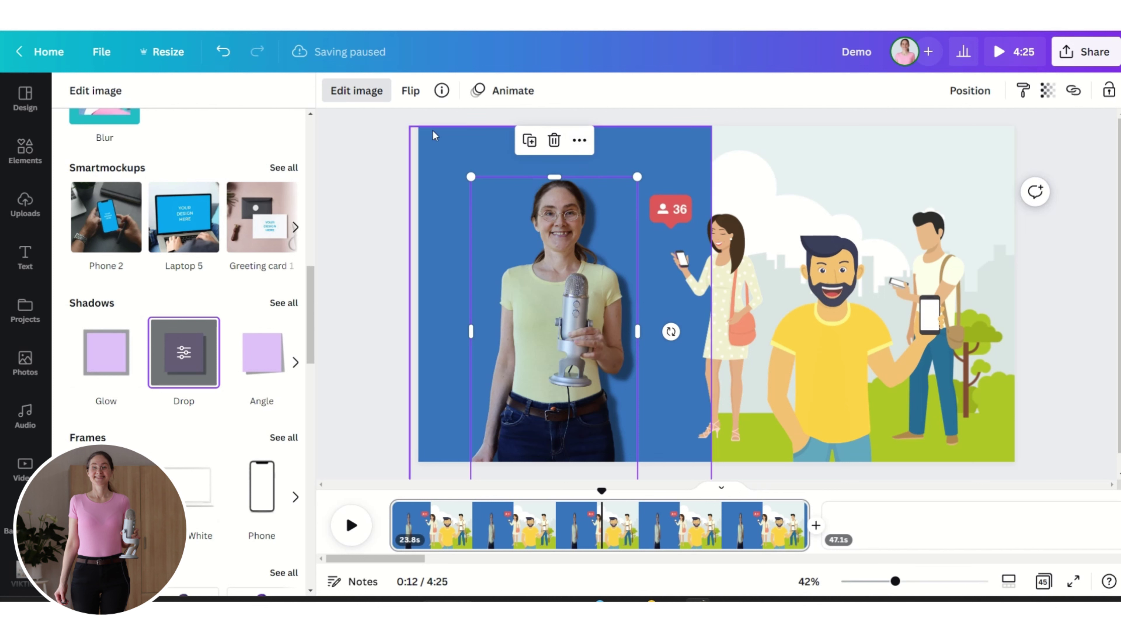
# Apply the Pop animation to the woman cutout photo
pyautogui.click(503, 90)
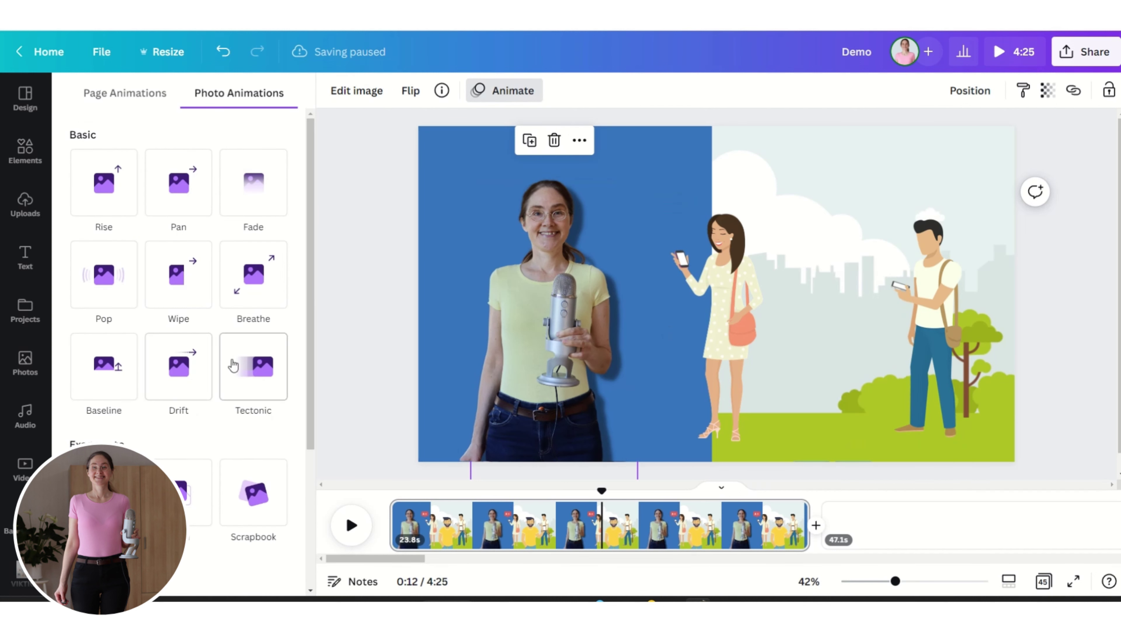
pyautogui.scroll(-3, 177, 354)
pyautogui.scroll(-2, 165, 396)
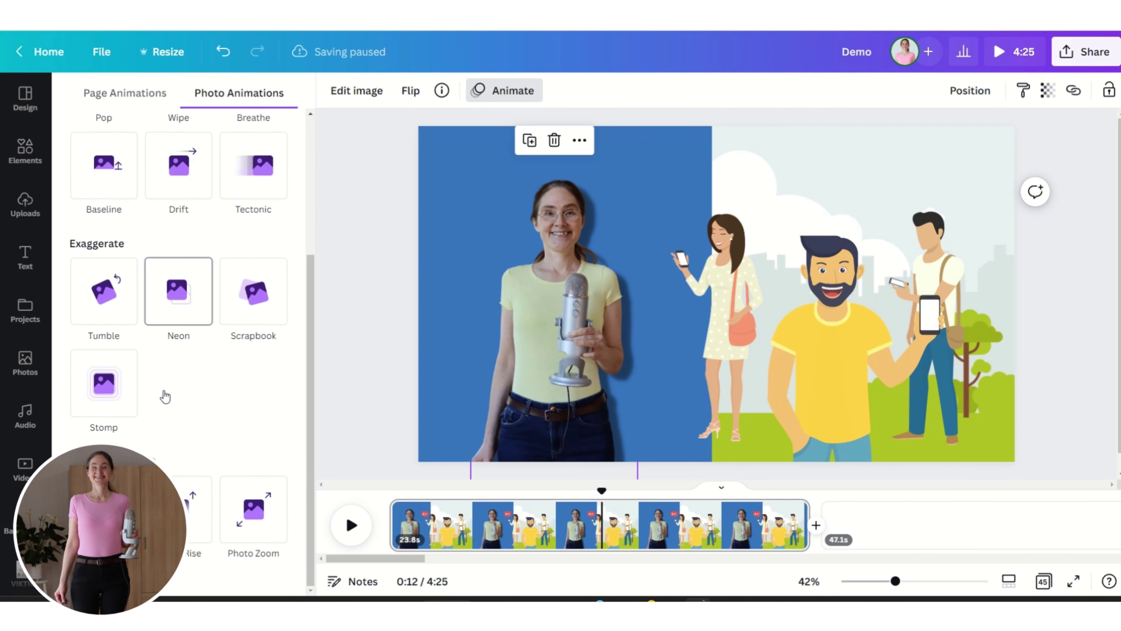
pyautogui.scroll(1, 166, 396)
pyautogui.scroll(4, 154, 309)
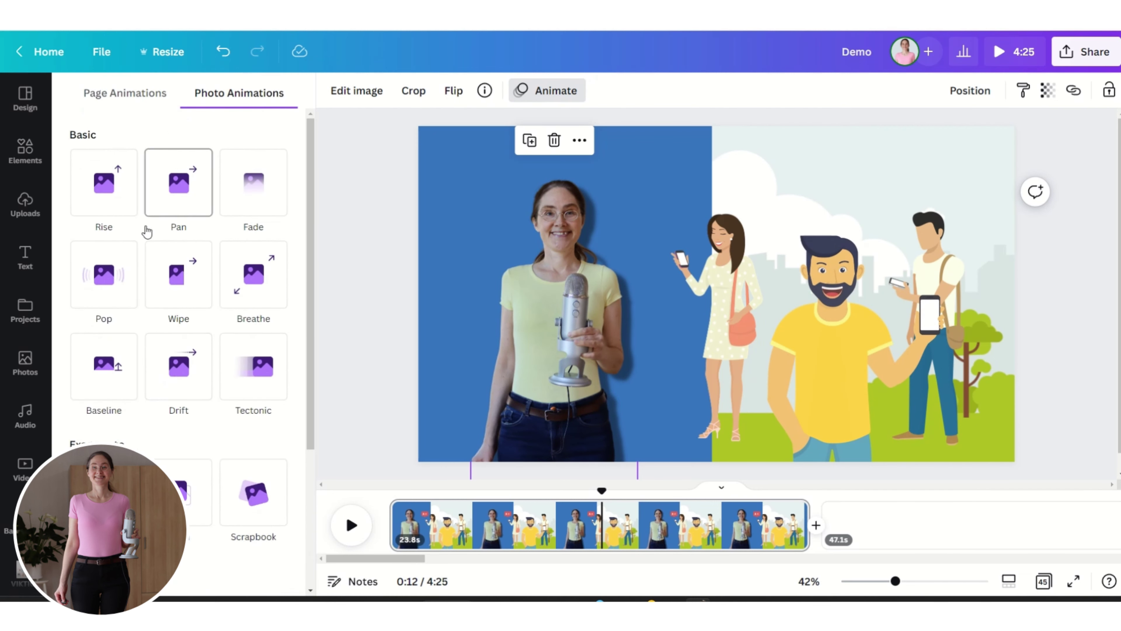
pyautogui.click(106, 280)
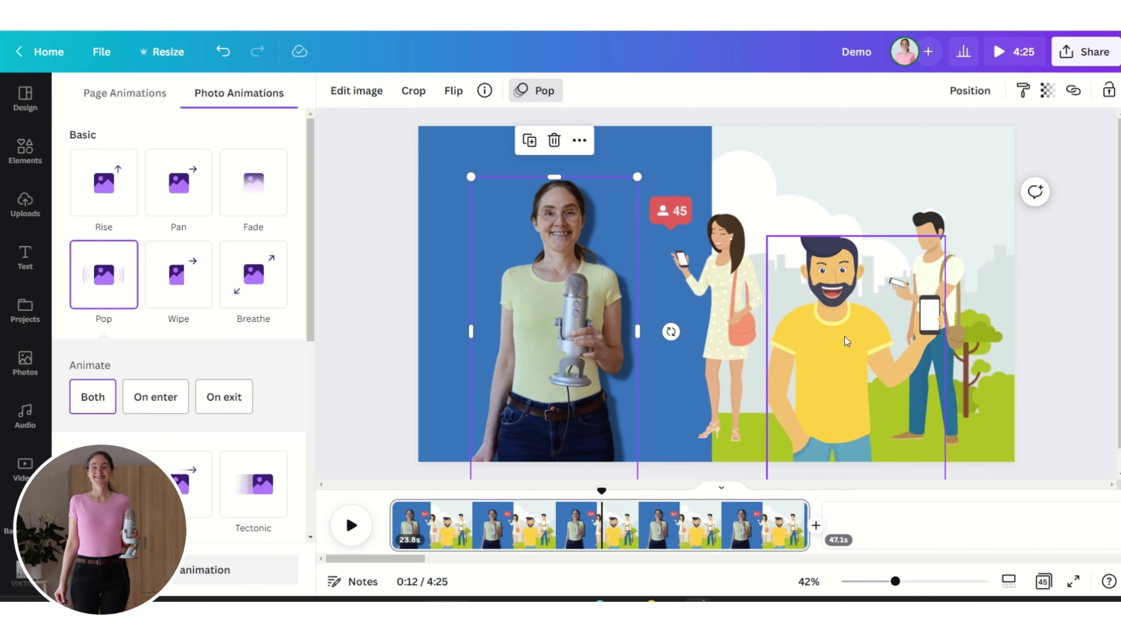
# Delay the woman photo's appearance by about 0.7 seconds on the timeline
pyautogui.click(860, 334)
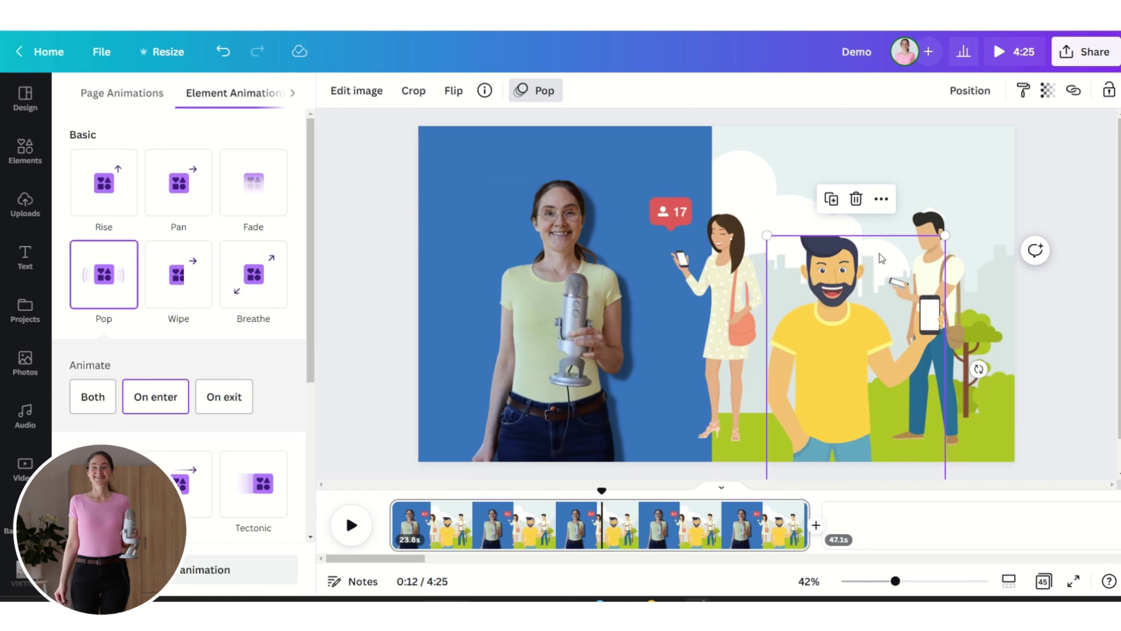
pyautogui.click(559, 278)
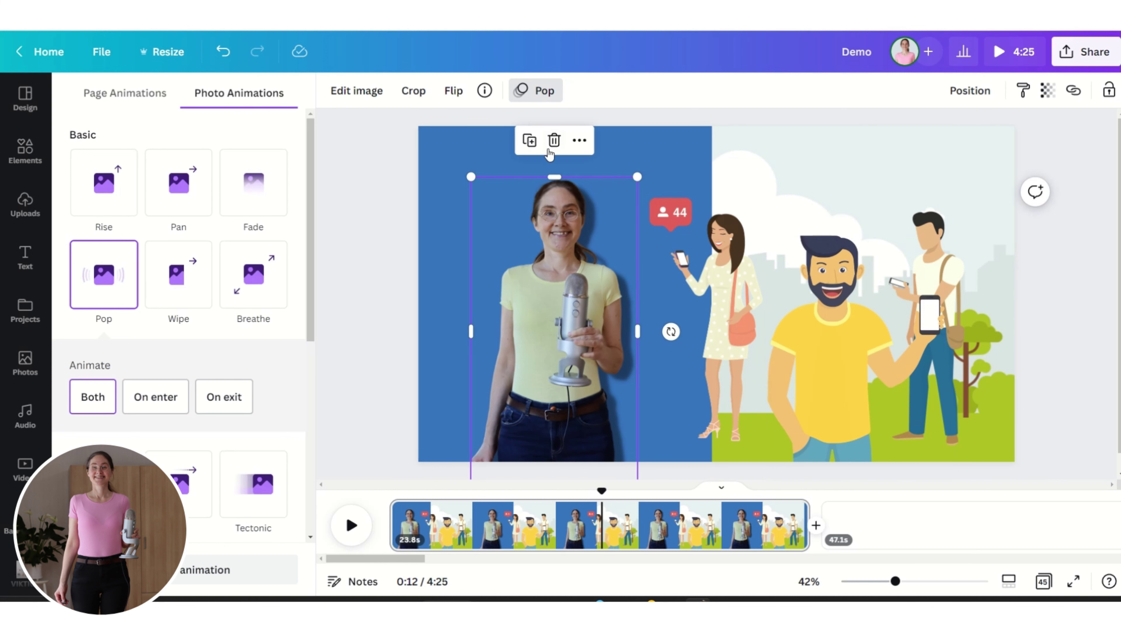
pyautogui.click(579, 140)
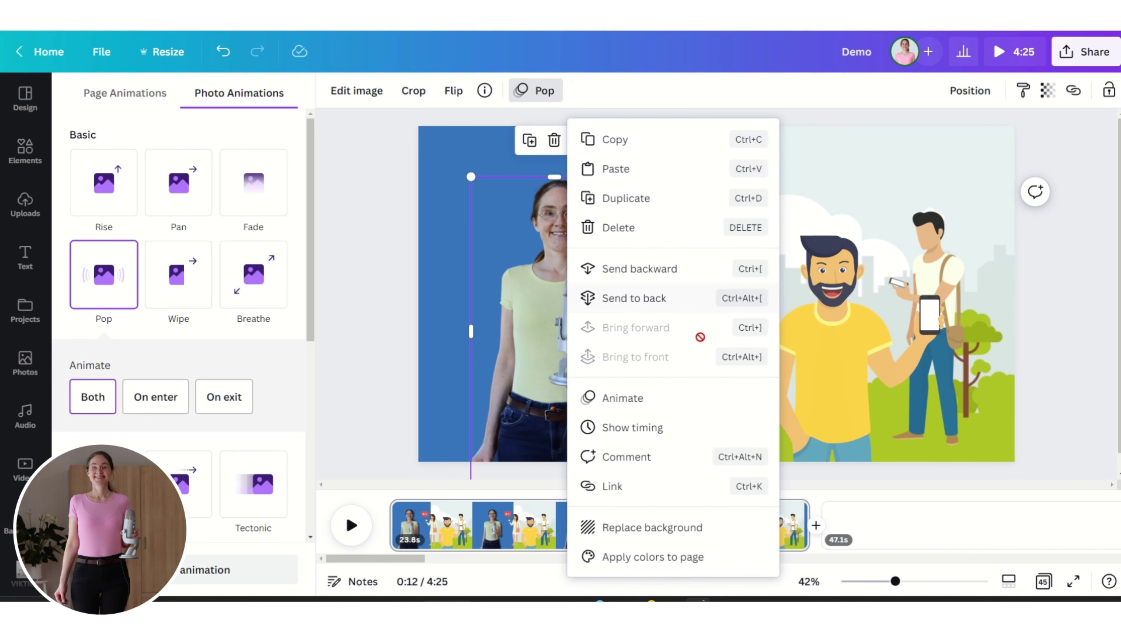
pyautogui.click(653, 427)
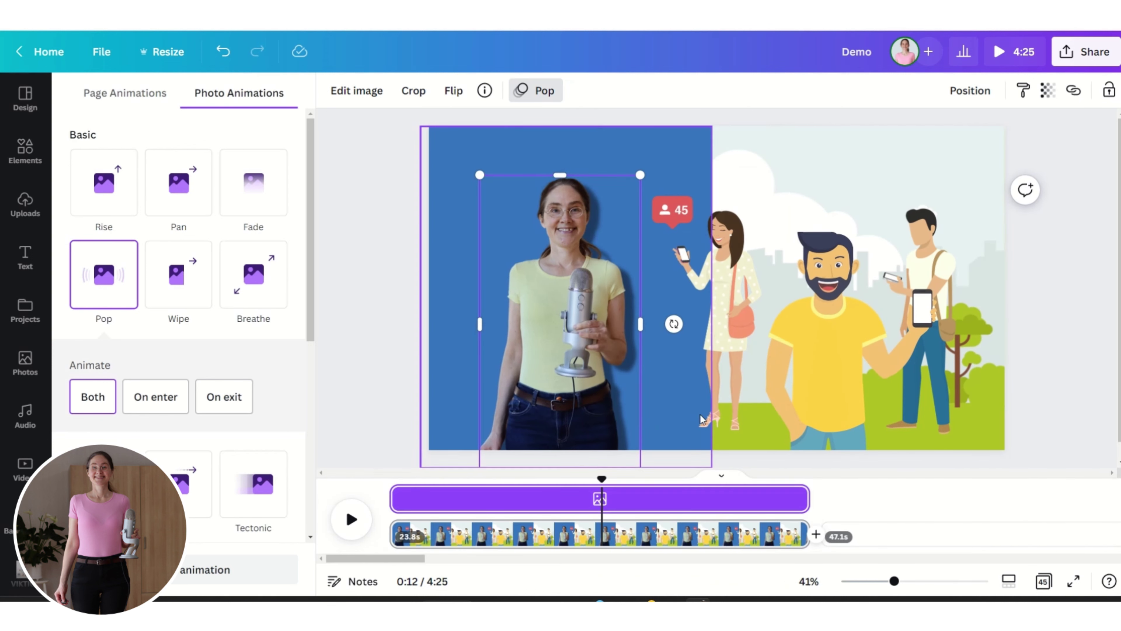
pyautogui.moveTo(391, 492); pyautogui.dragTo(411, 492)
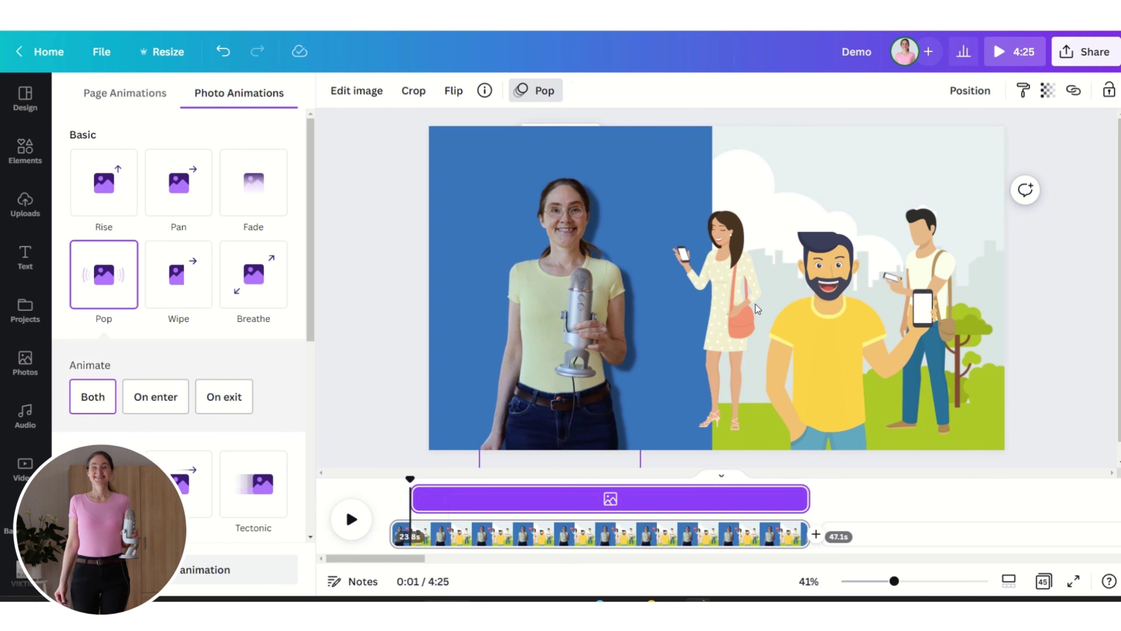
# Drag the bearded man's timing bar so he enters later in the scene
pyautogui.rightClick(821, 328)
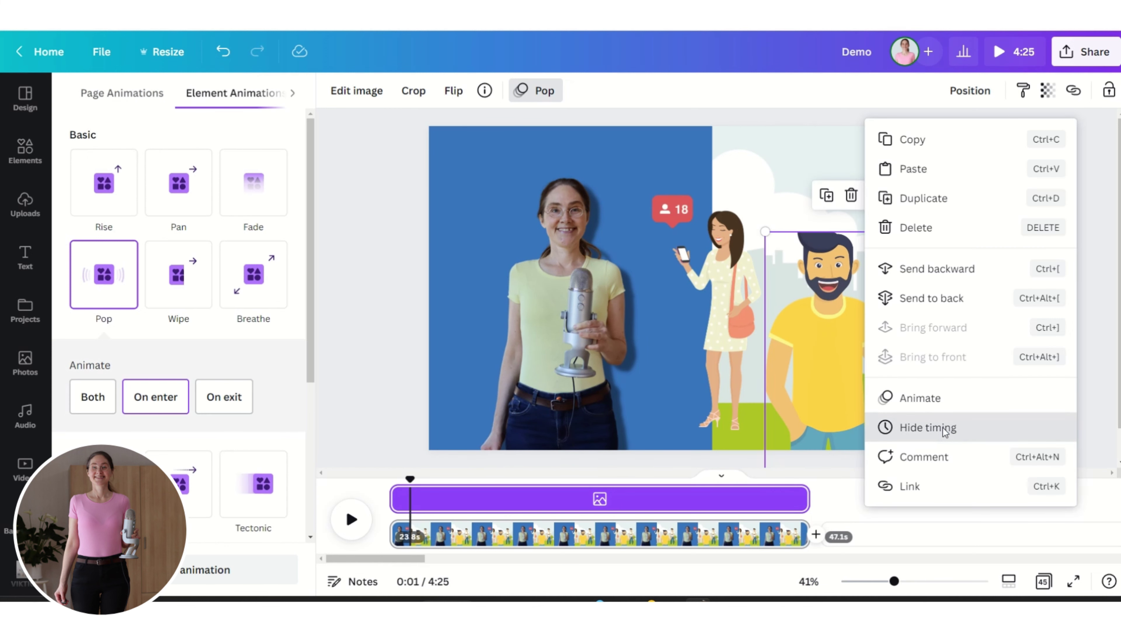
pyautogui.click(932, 427)
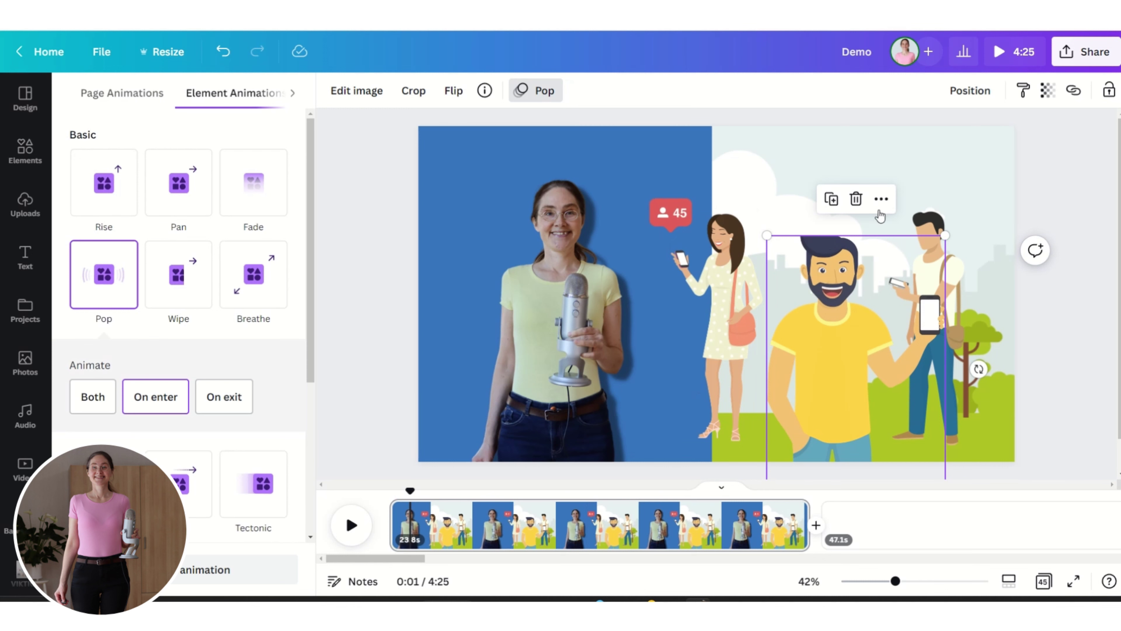
pyautogui.click(880, 199)
pyautogui.click(956, 427)
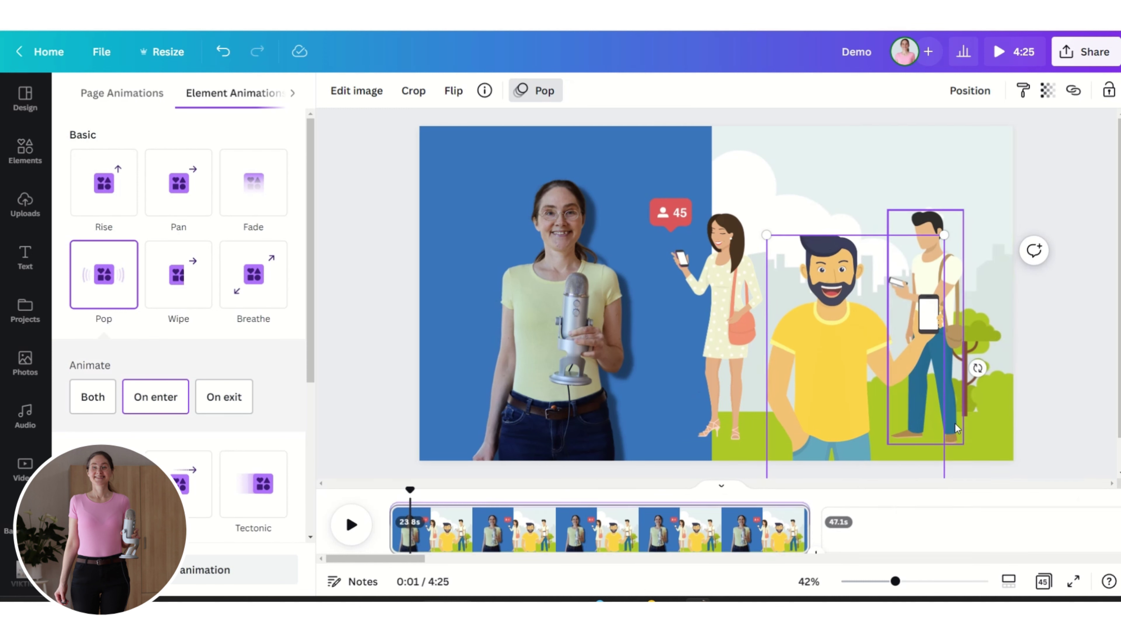
pyautogui.moveTo(394, 498); pyautogui.dragTo(456, 496)
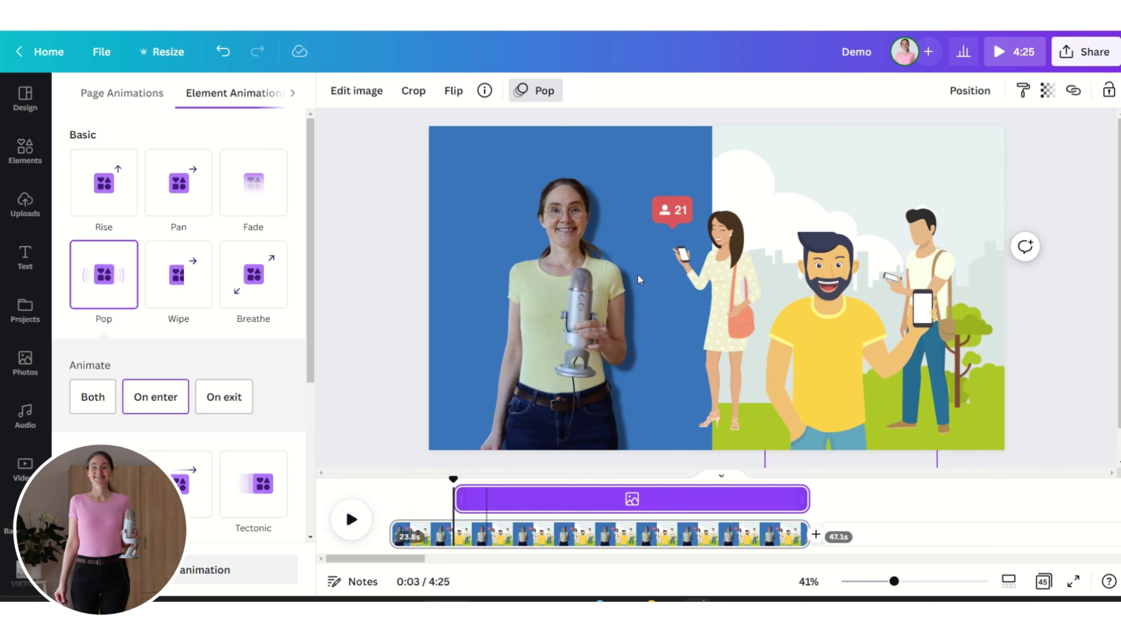
pyautogui.click(673, 208)
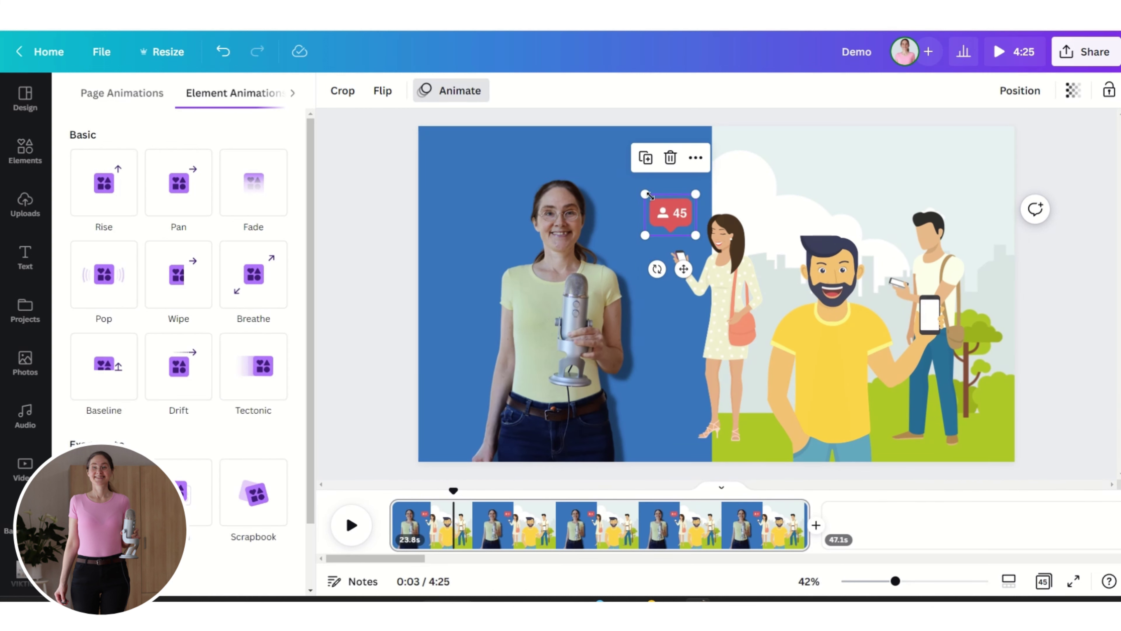
# Delay the red notification badge's start on the timeline
pyautogui.click(695, 160)
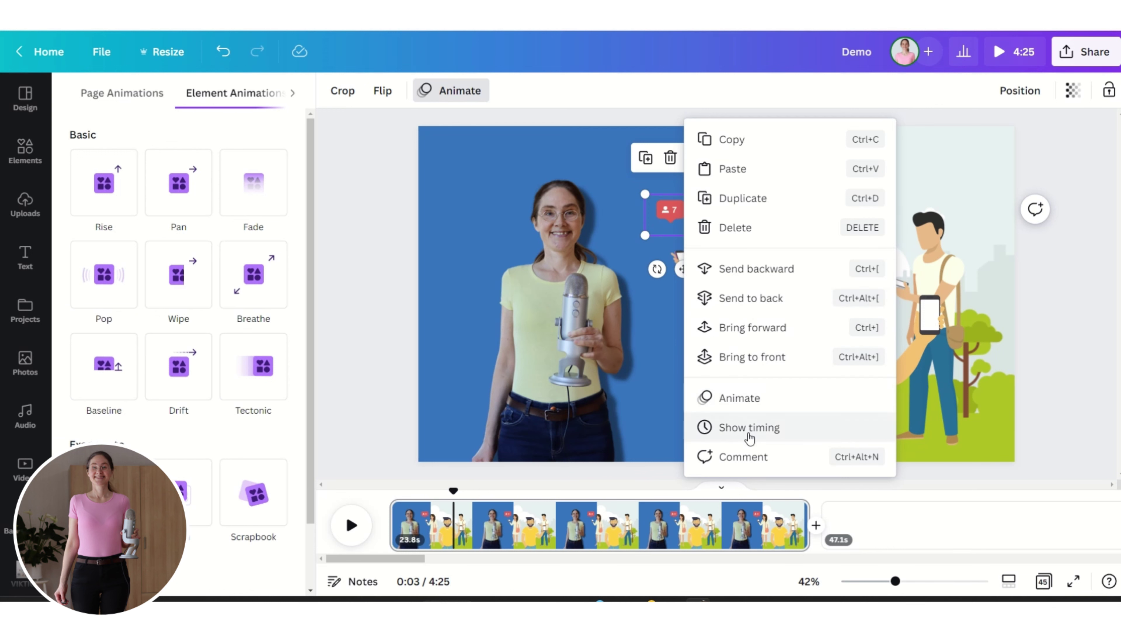
pyautogui.click(762, 434)
pyautogui.moveTo(445, 498); pyautogui.dragTo(496, 501)
# Set the phone man's Pop animation to play on both enter and exit
pyautogui.click(948, 248)
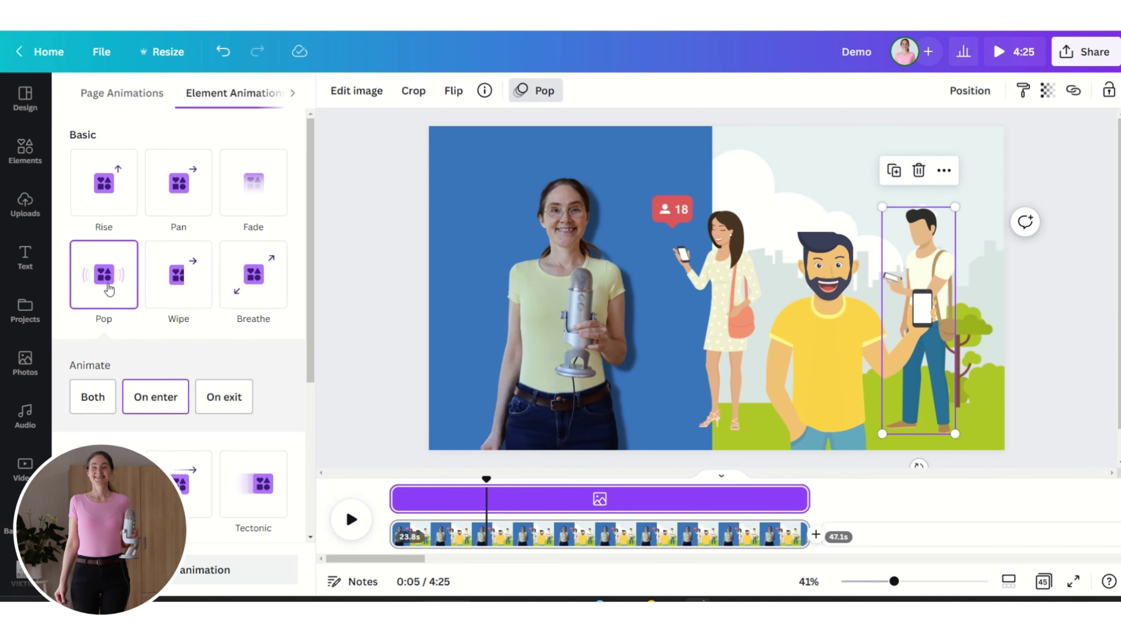
pyautogui.click(93, 396)
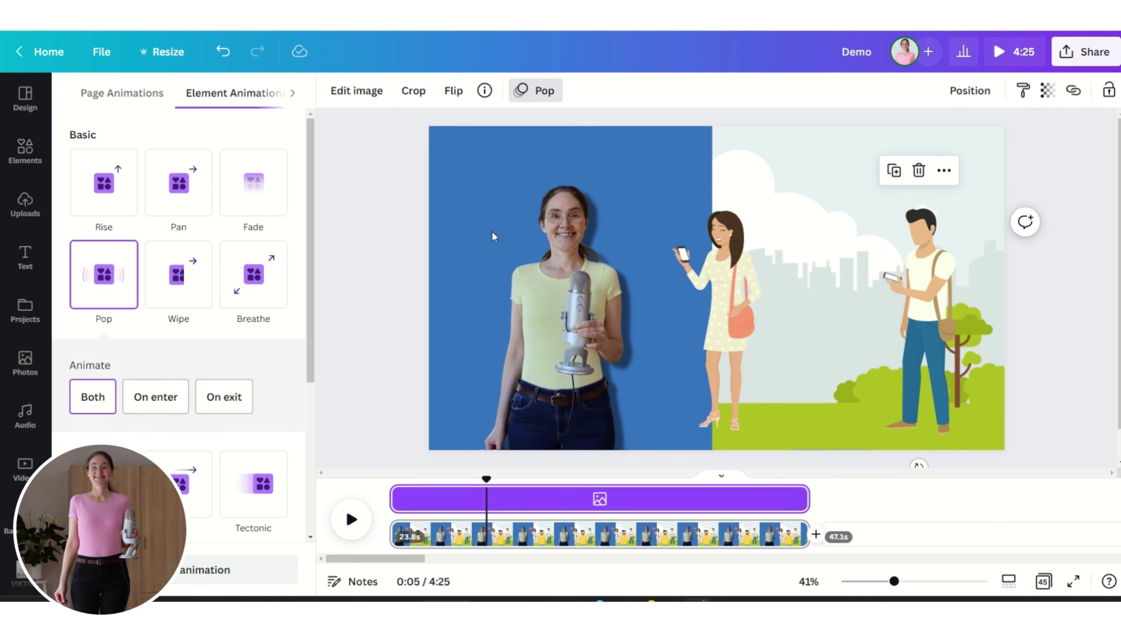
pyautogui.press('Escape')
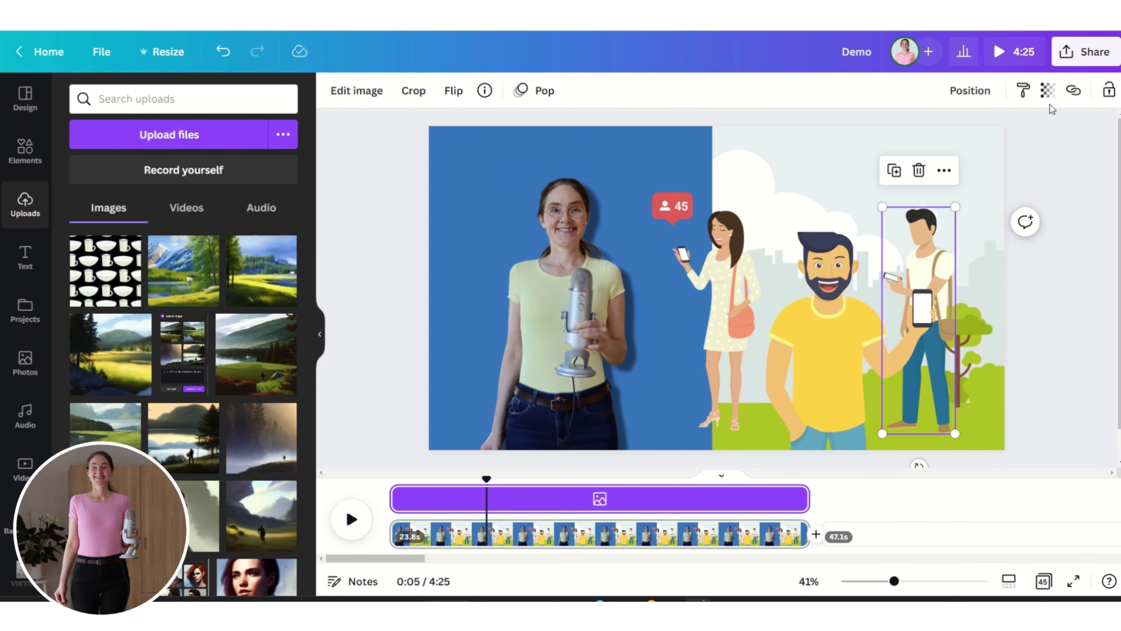
pyautogui.click(1036, 129)
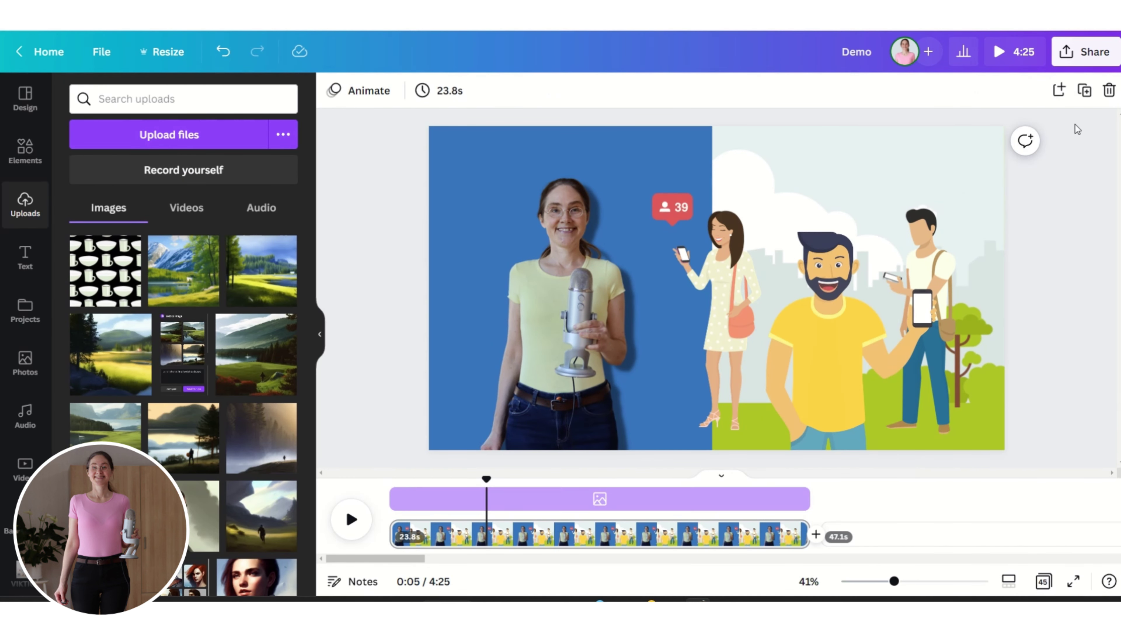
# Duplicate the slide and delete the woman's cutout photo from the copy
pyautogui.click(1086, 94)
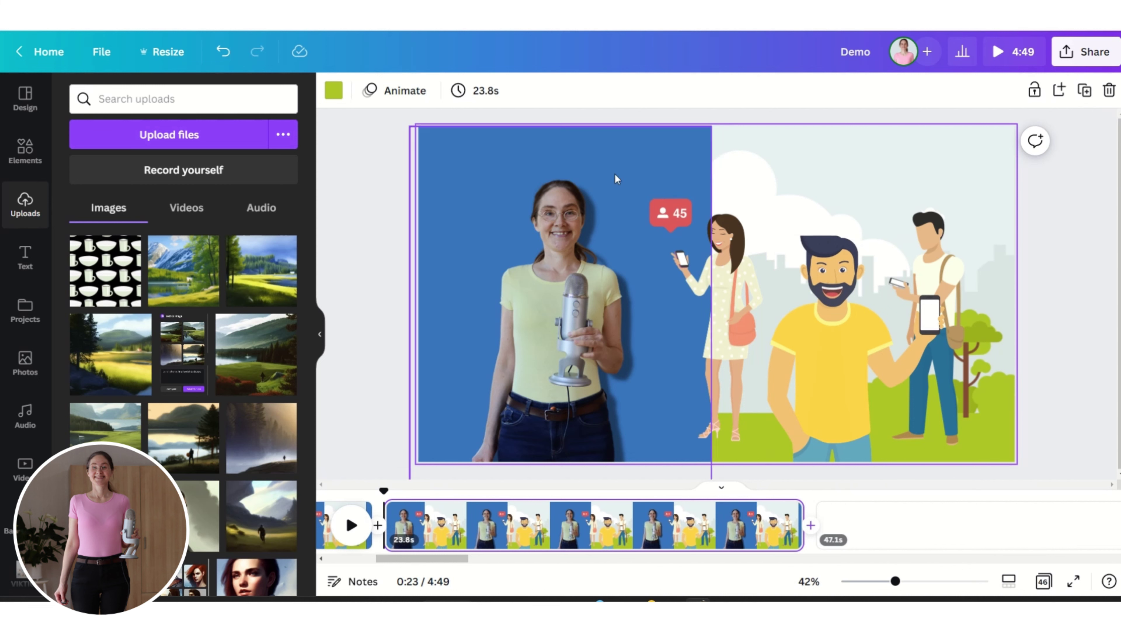
pyautogui.click(543, 242)
pyautogui.press('Delete')
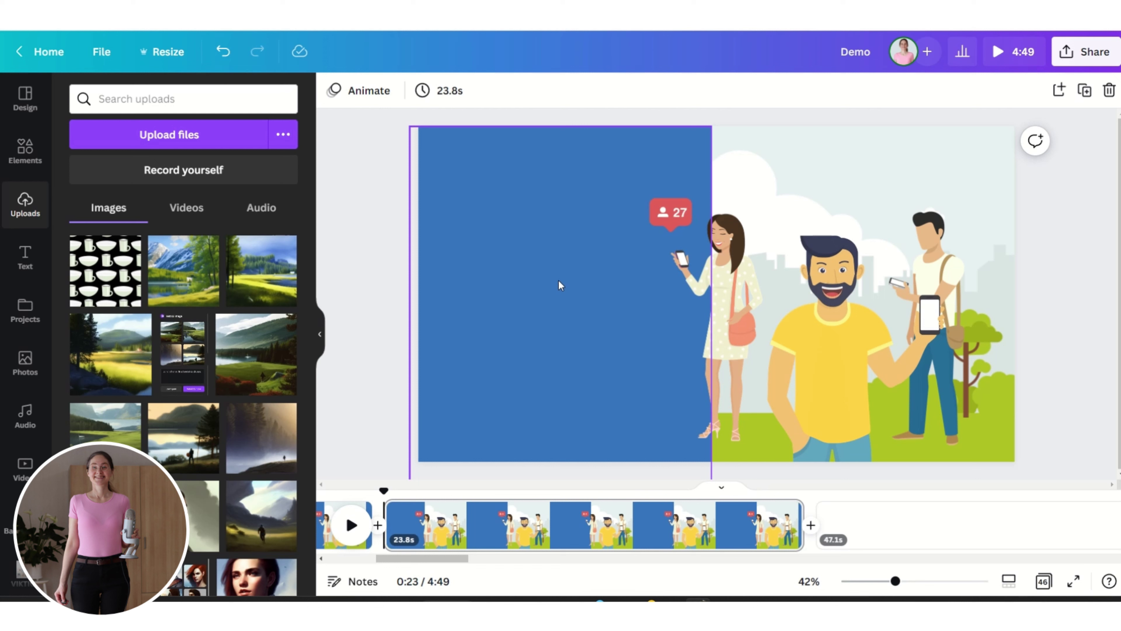
# Add a text box with the pasted social-media question in the blue area
pyautogui.press('t')
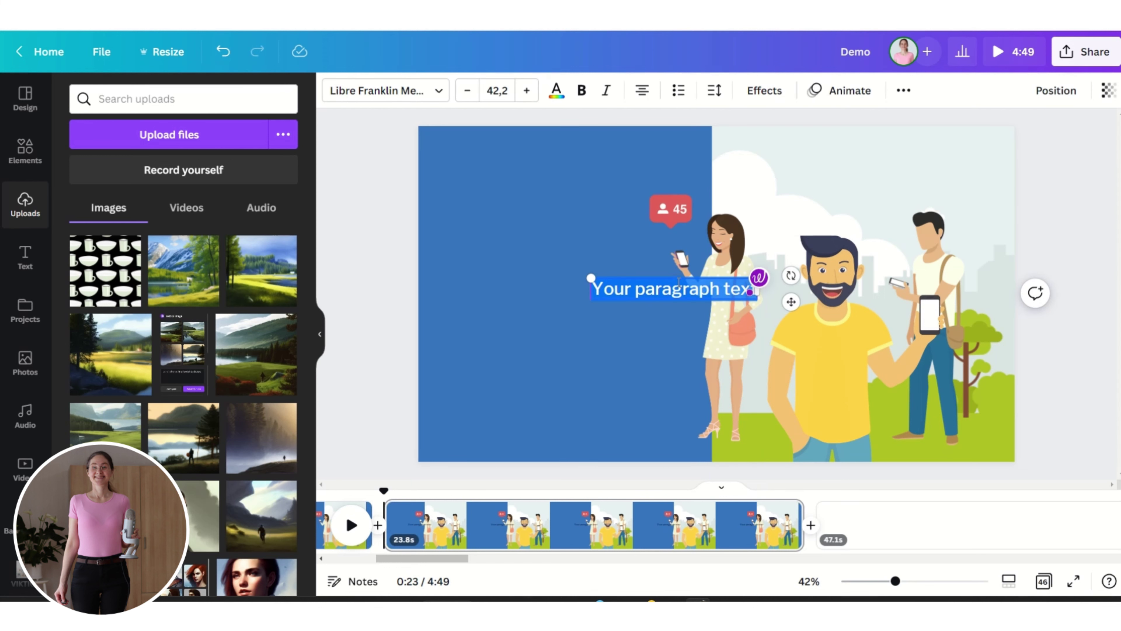
pyautogui.moveTo(676, 278); pyautogui.dragTo(557, 173)
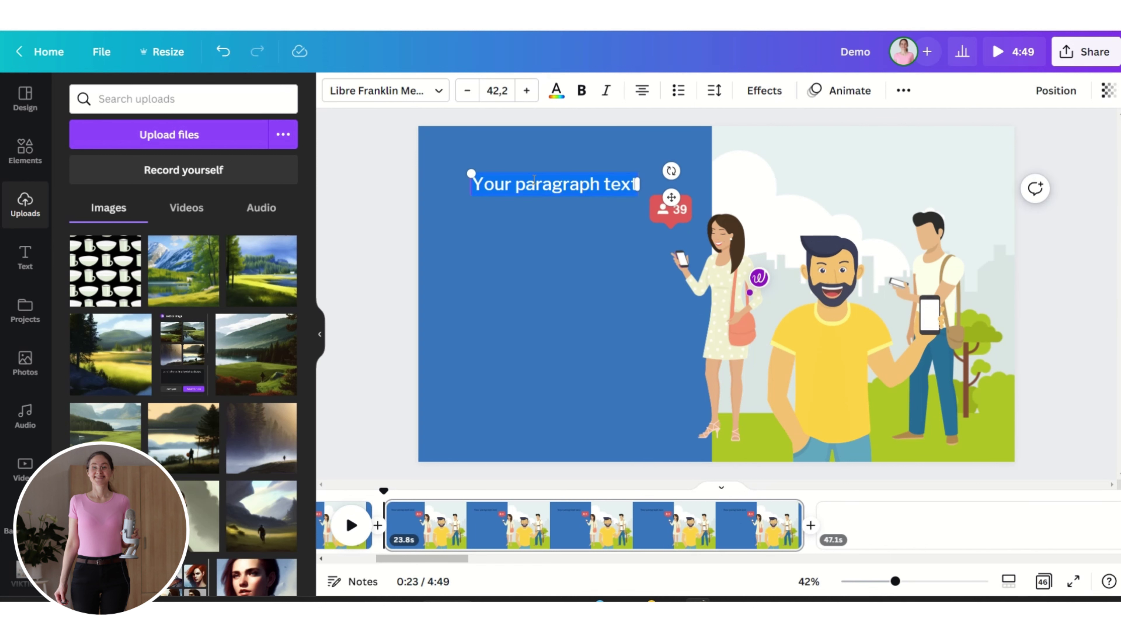
pyautogui.click(534, 180)
pyautogui.hotkey('ctrl', 'a')
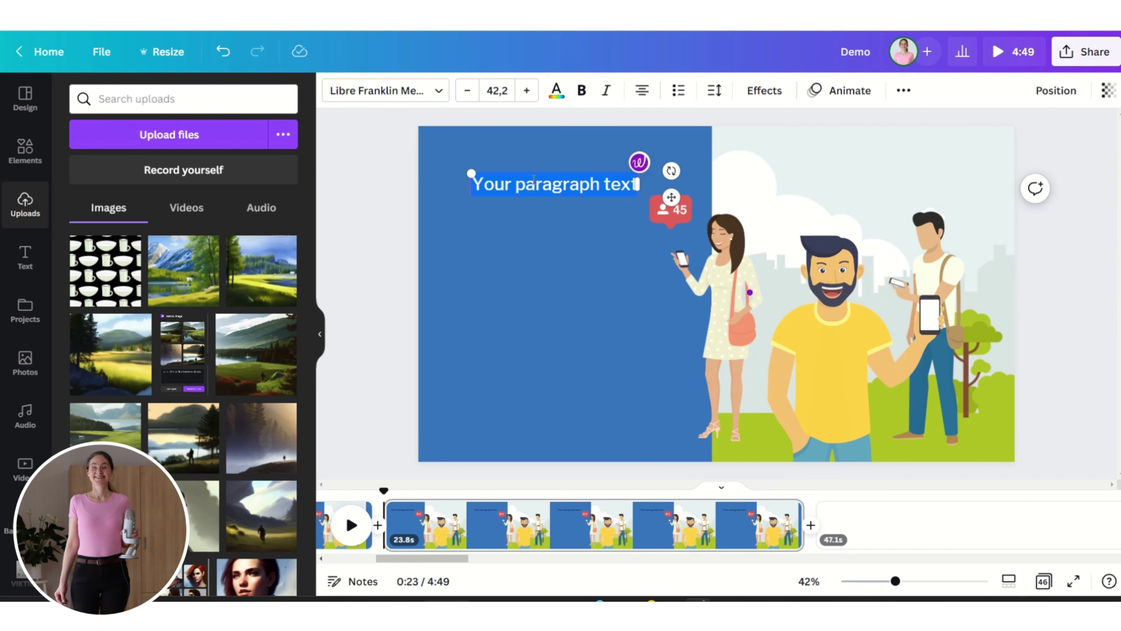
pyautogui.write('Are you struggling to keep up with the demands of managing your social media accounts?')
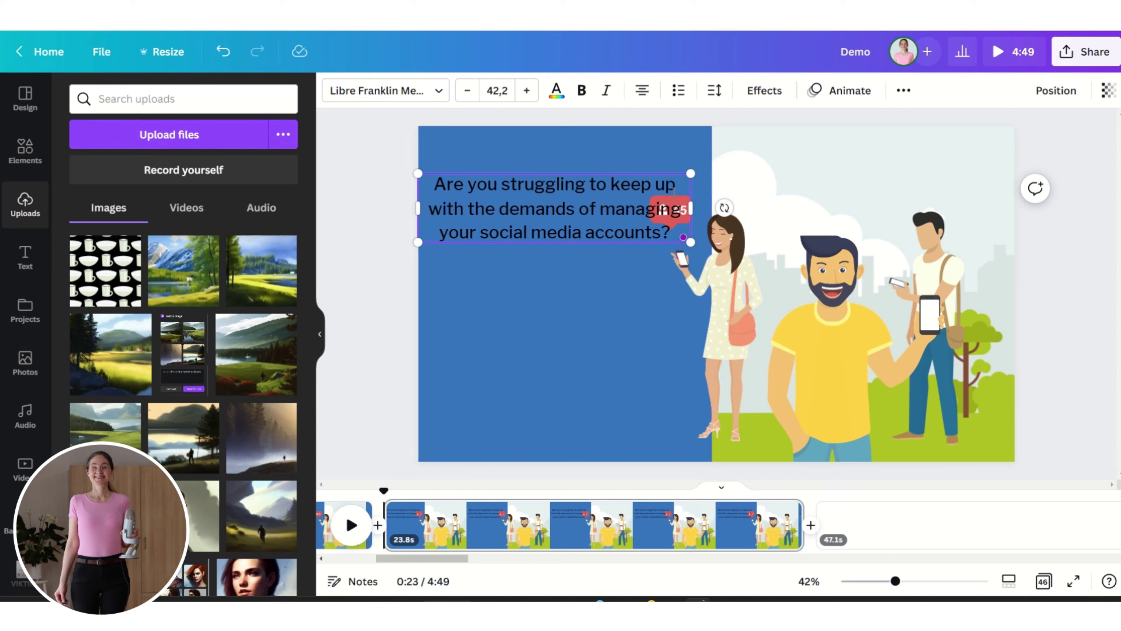
pyautogui.moveTo(691, 207); pyautogui.dragTo(574, 212)
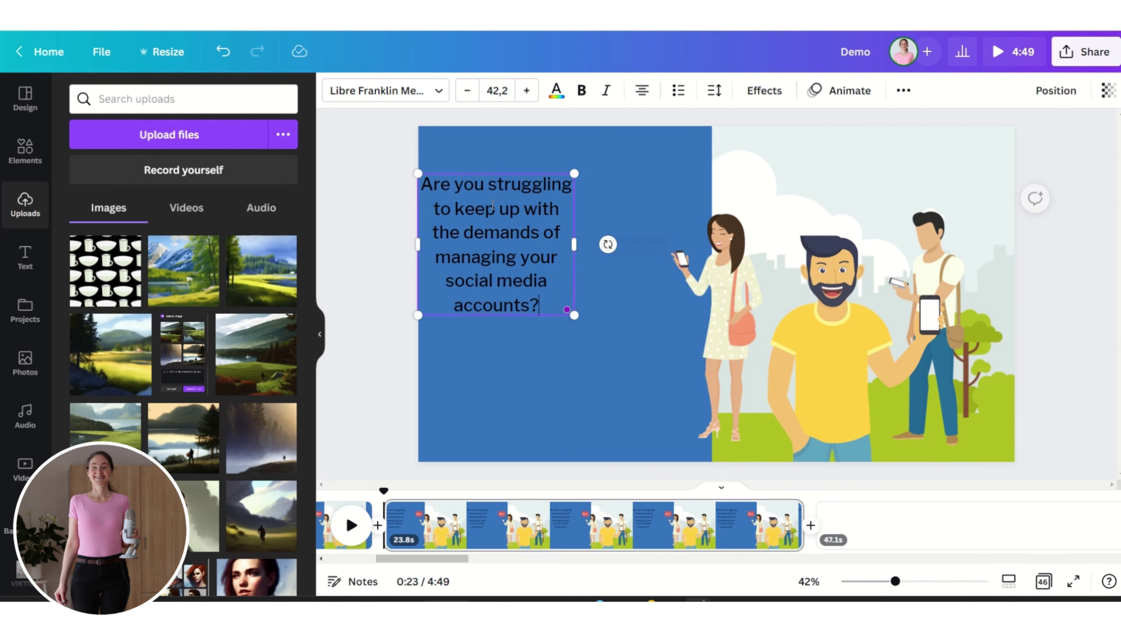
pyautogui.moveTo(459, 170); pyautogui.dragTo(519, 184)
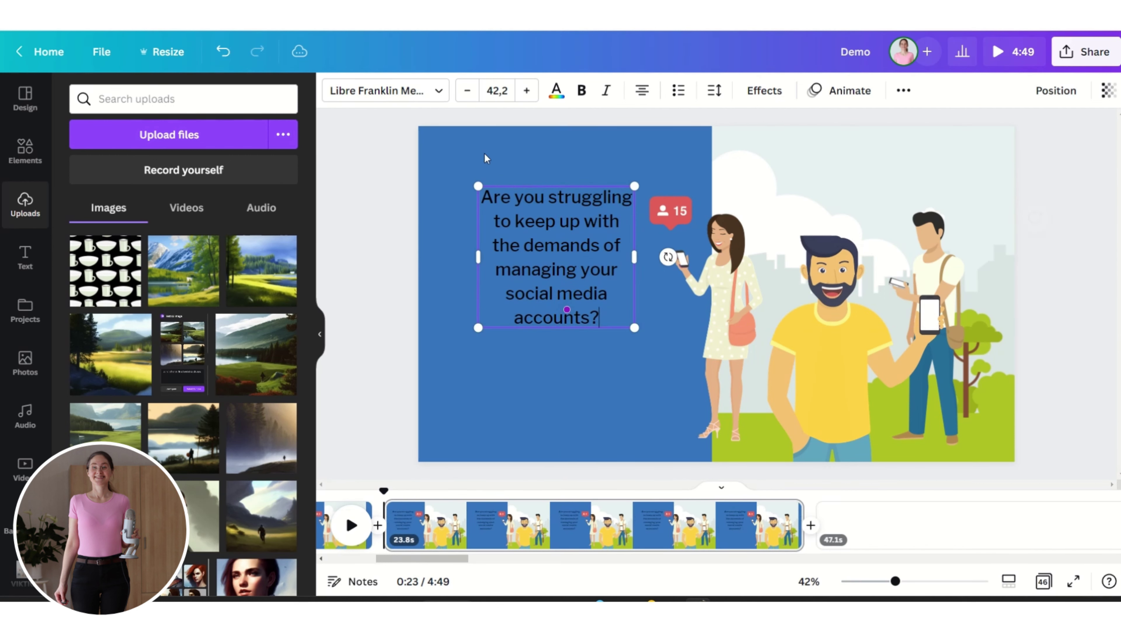
# Set the question to Catamaran Medium, left-aligned, enlarged to size 54.4
pyautogui.click(436, 91)
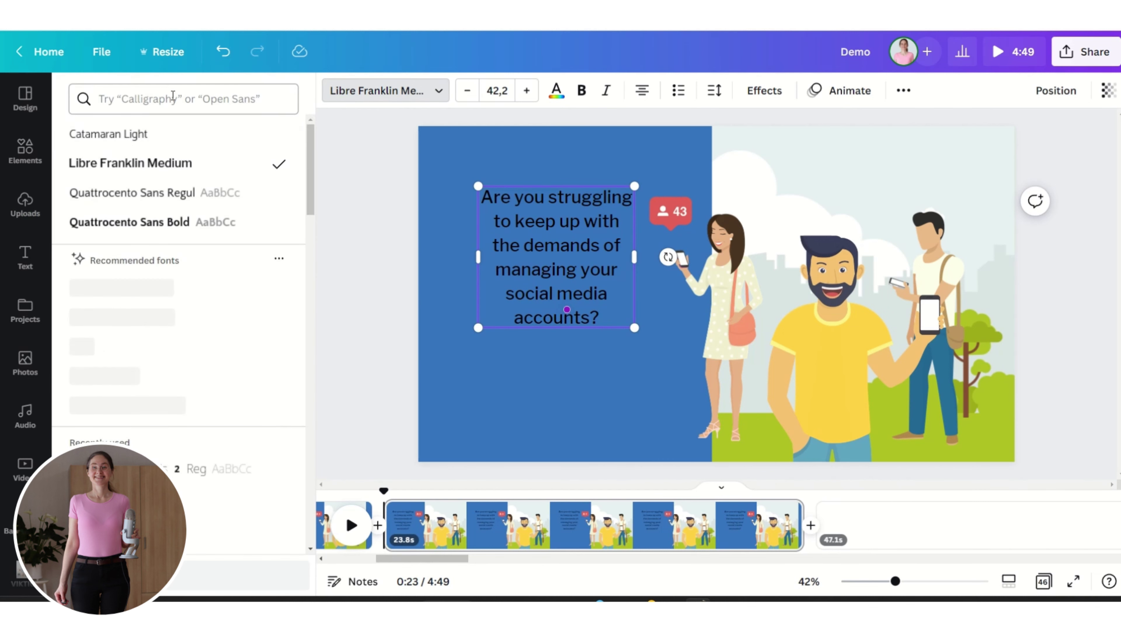
pyautogui.write('cata')
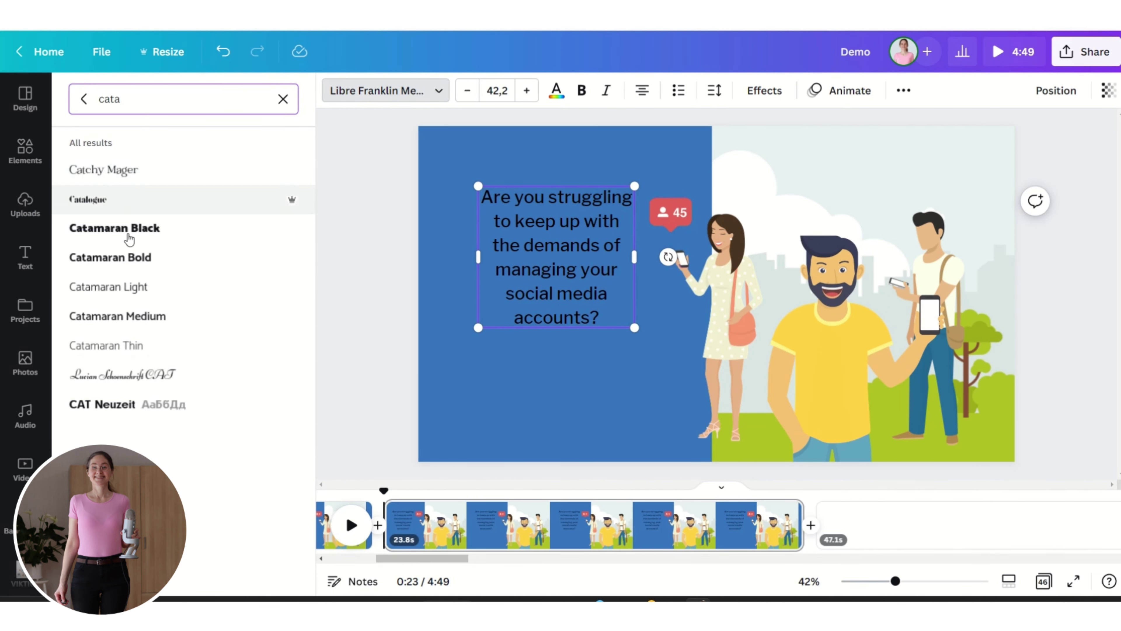
pyautogui.click(142, 286)
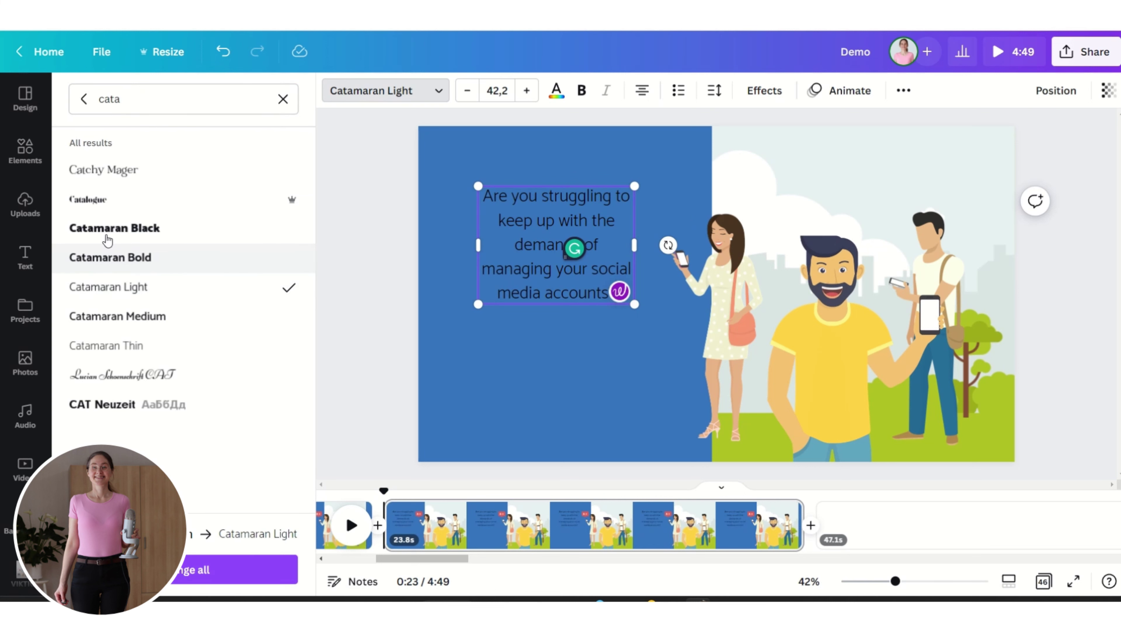
pyautogui.click(155, 316)
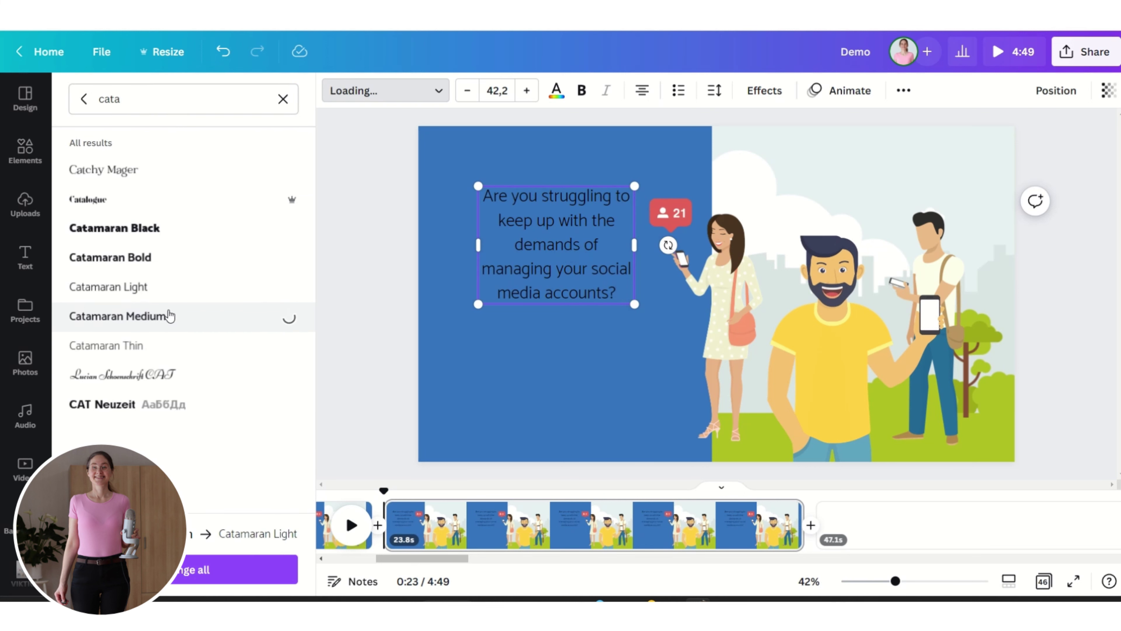
pyautogui.click(643, 94)
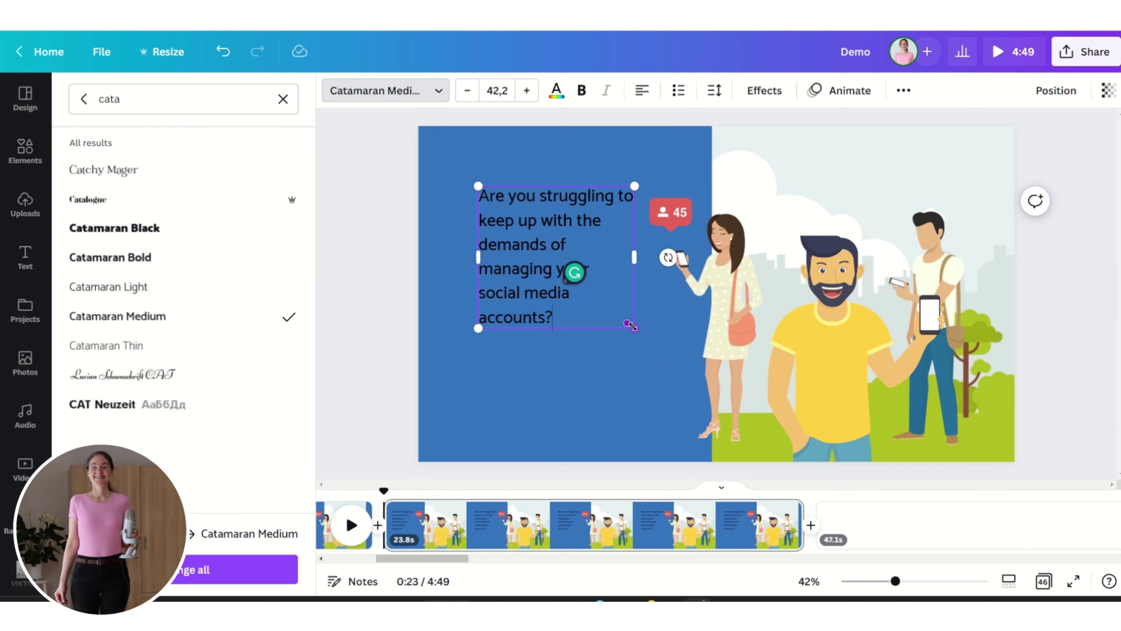
pyautogui.moveTo(634, 328); pyautogui.dragTo(679, 369)
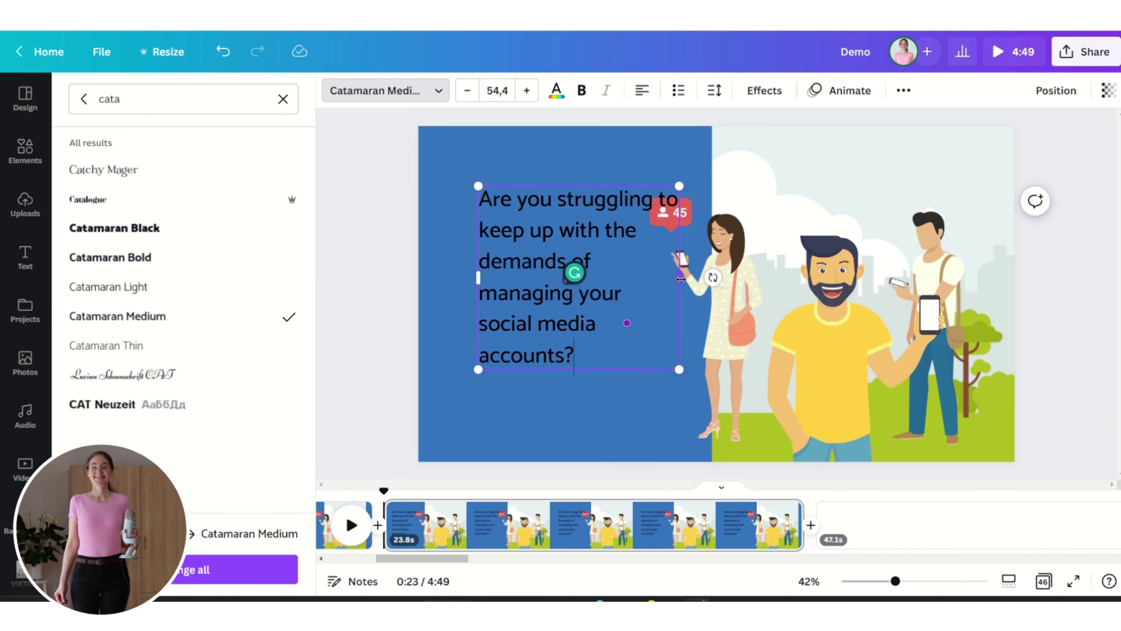
pyautogui.moveTo(680, 283); pyautogui.dragTo(647, 285)
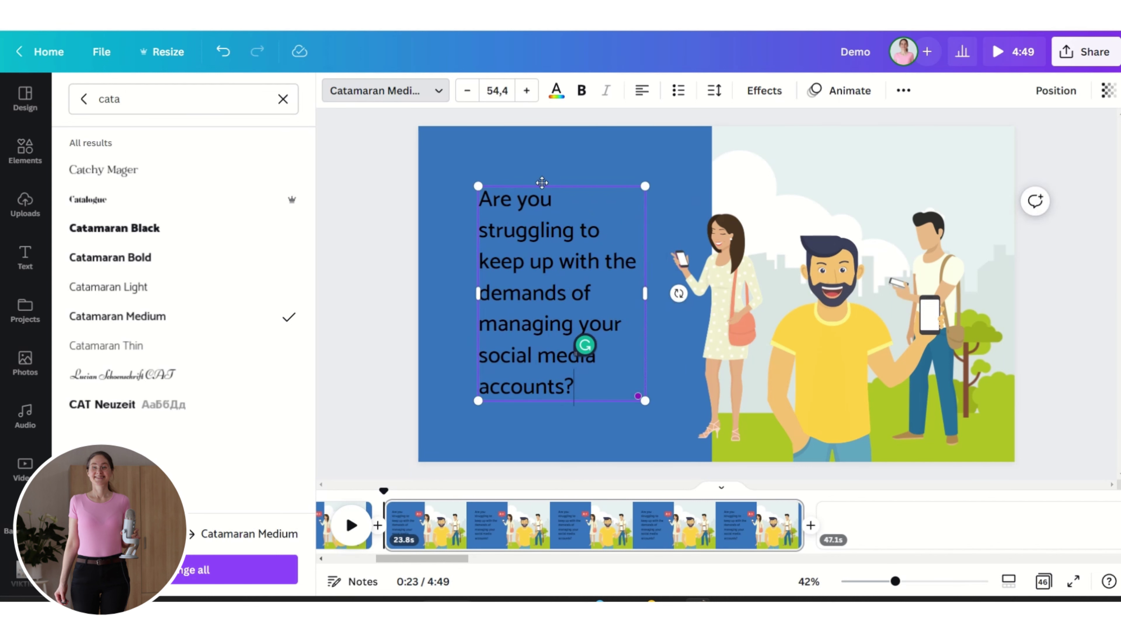
# Make the question text white and apply the Typewriter text animation
pyautogui.click(555, 94)
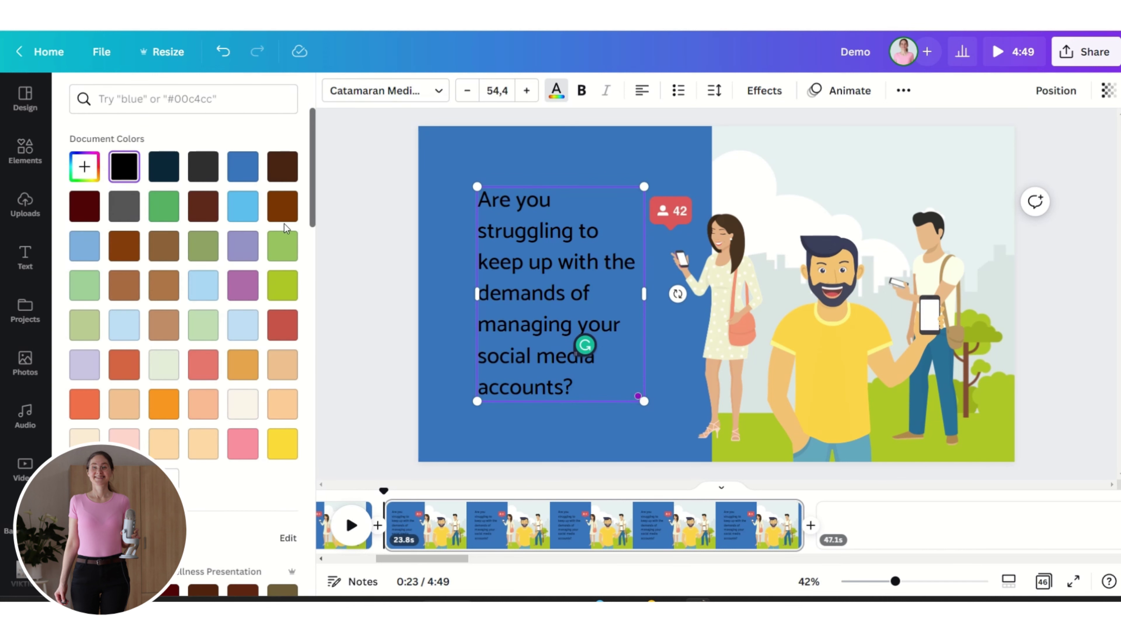
pyautogui.click(170, 482)
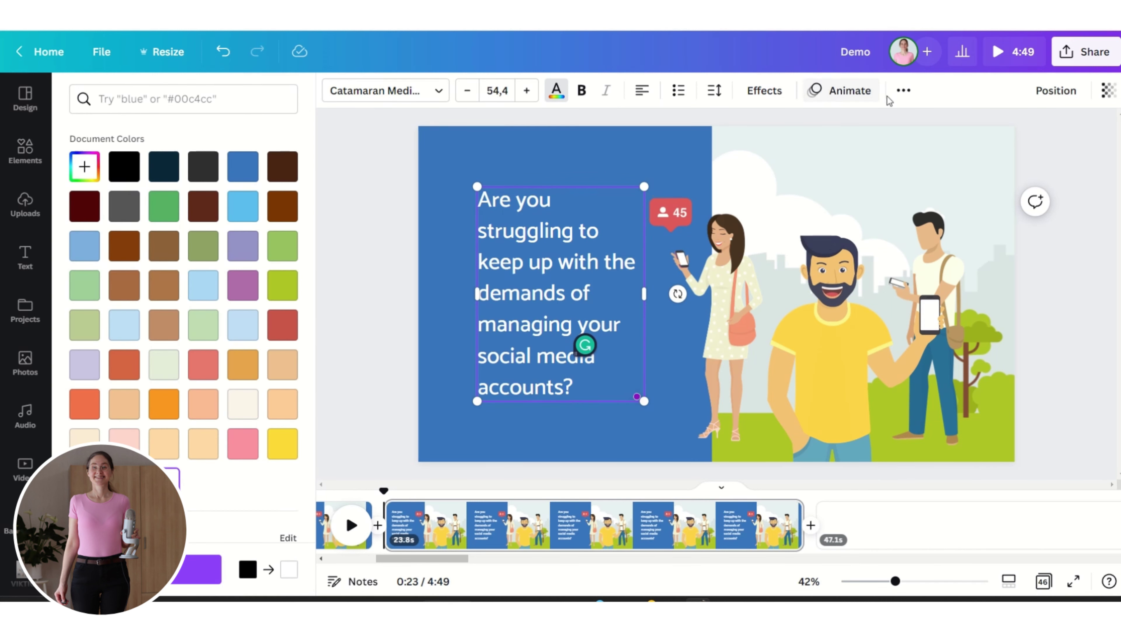
pyautogui.click(858, 99)
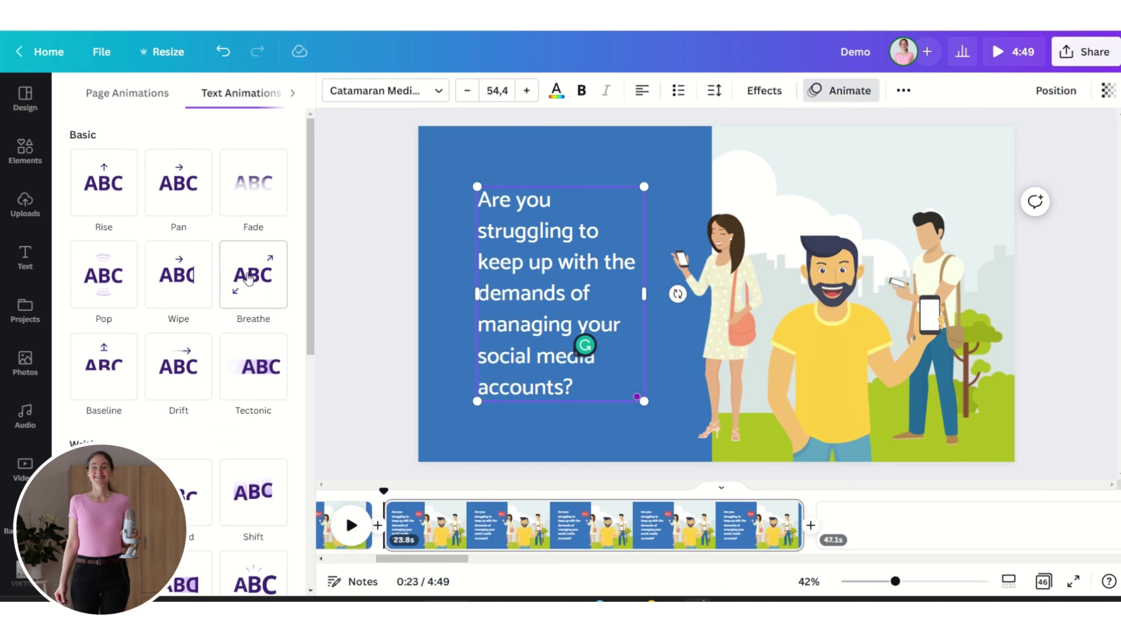
pyautogui.click(104, 490)
pyautogui.scroll(-4, 174, 472)
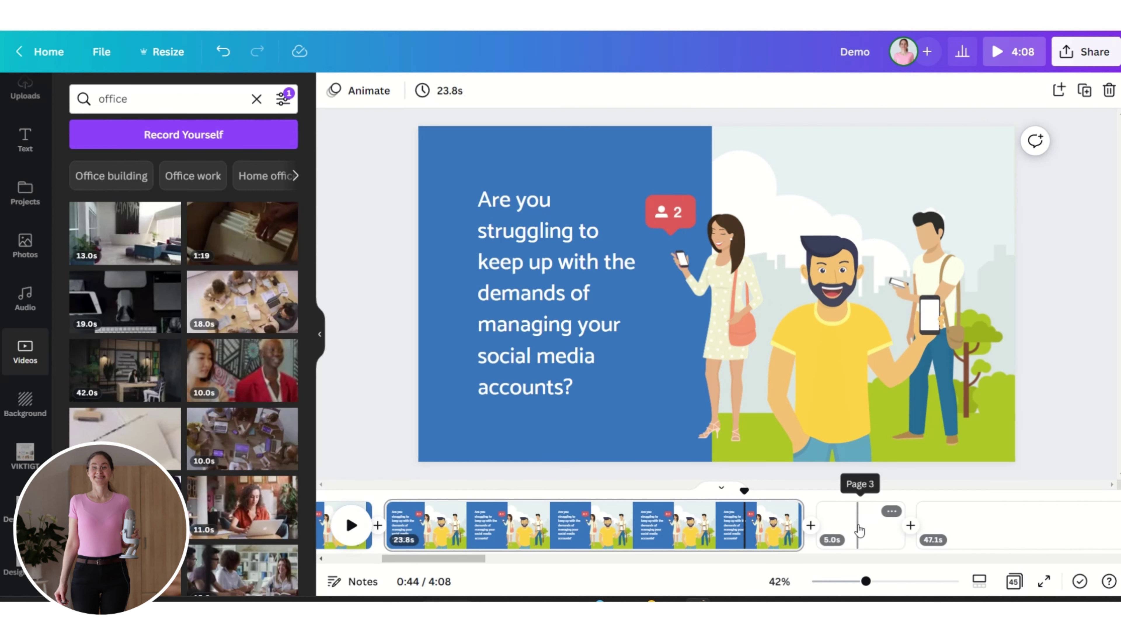
# Fill blank Page 3 with the 'office cartoon' meeting video clip from Videos
pyautogui.click(856, 529)
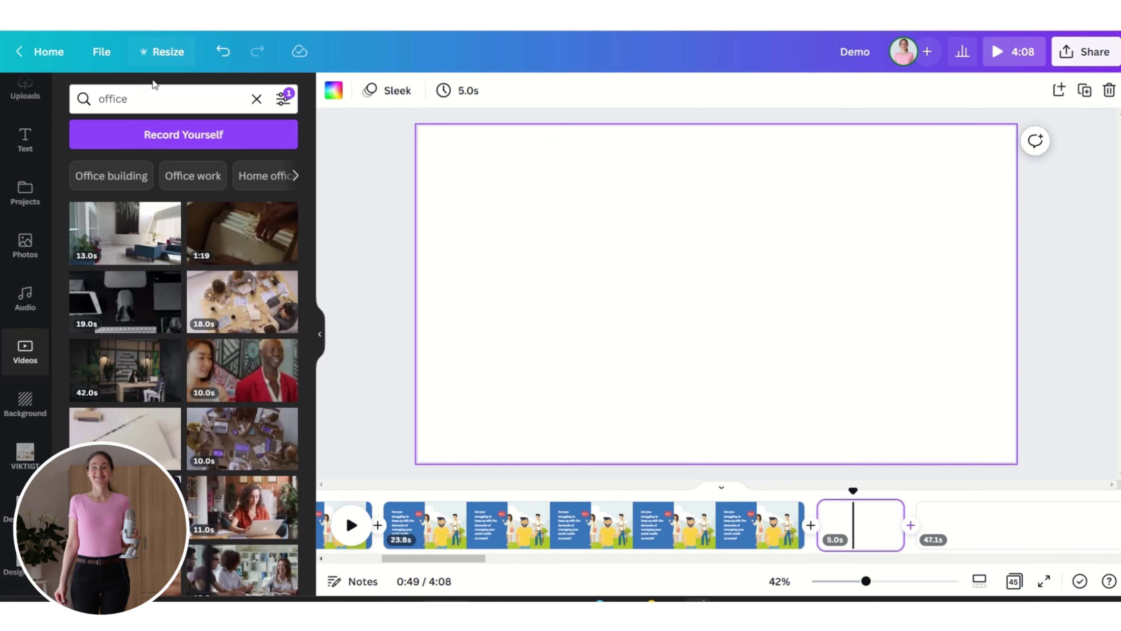
pyautogui.click(155, 90)
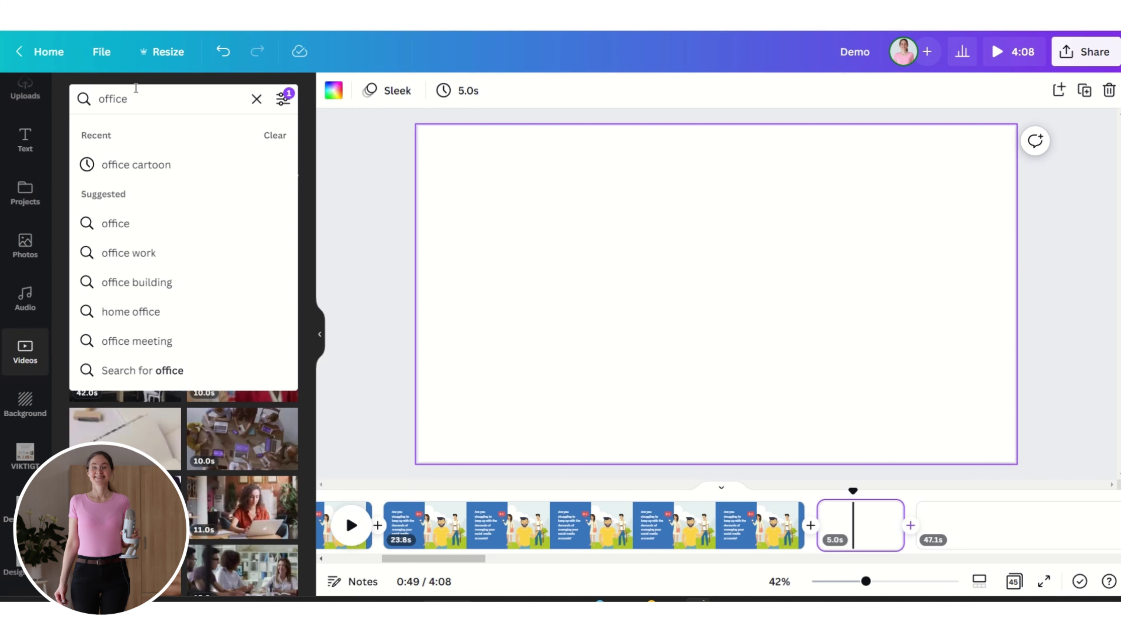
pyautogui.press('Return')
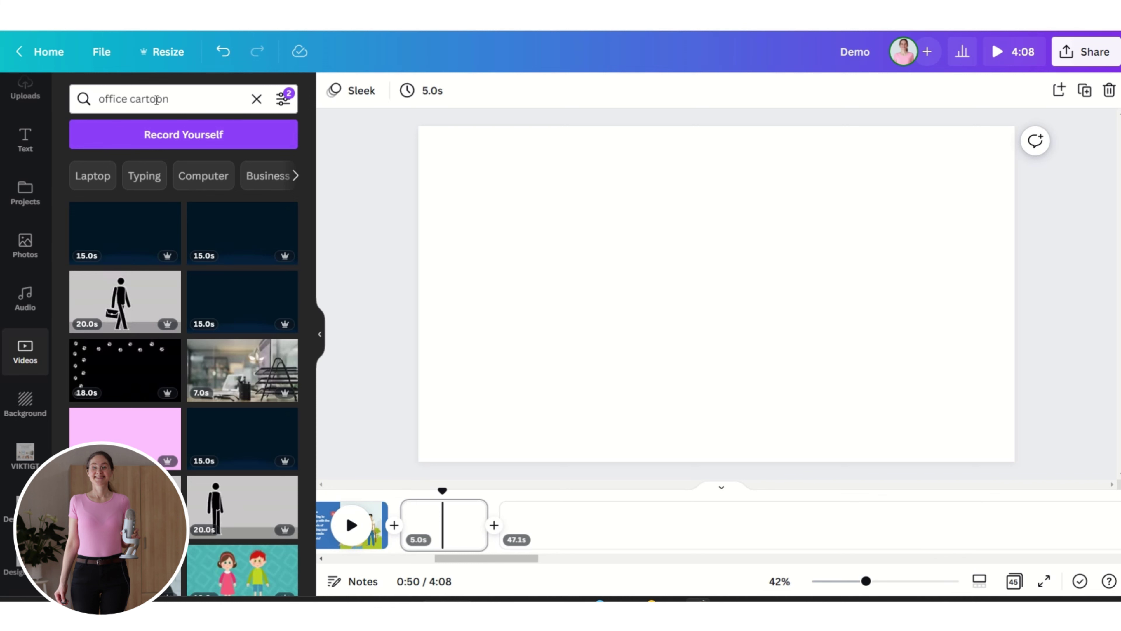
pyautogui.scroll(-10, 193, 290)
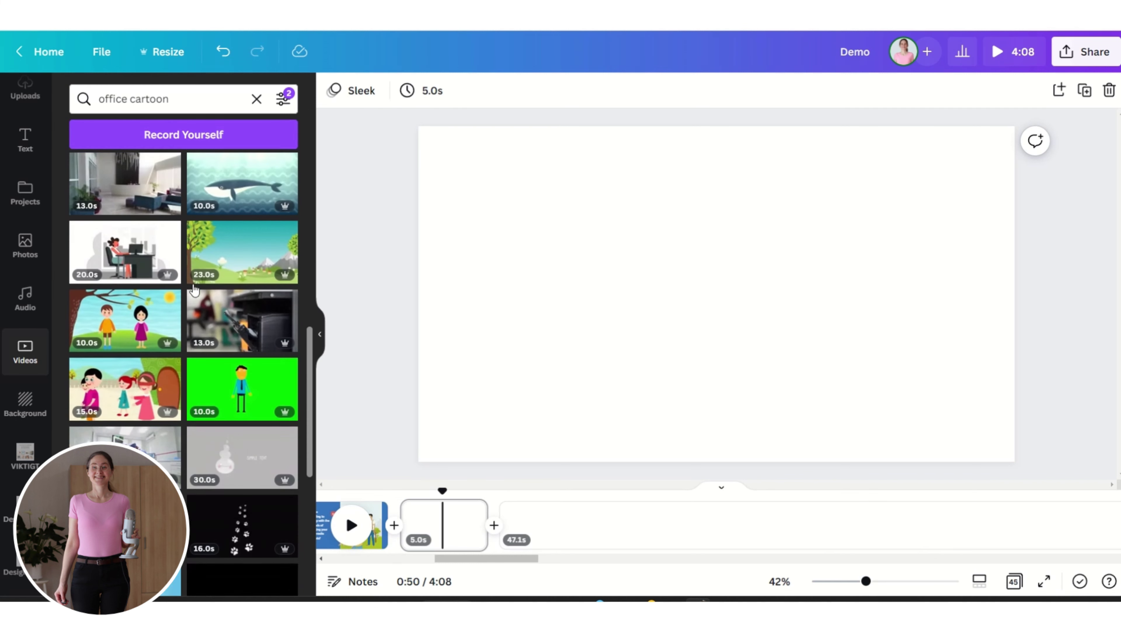
pyautogui.scroll(-10, 193, 289)
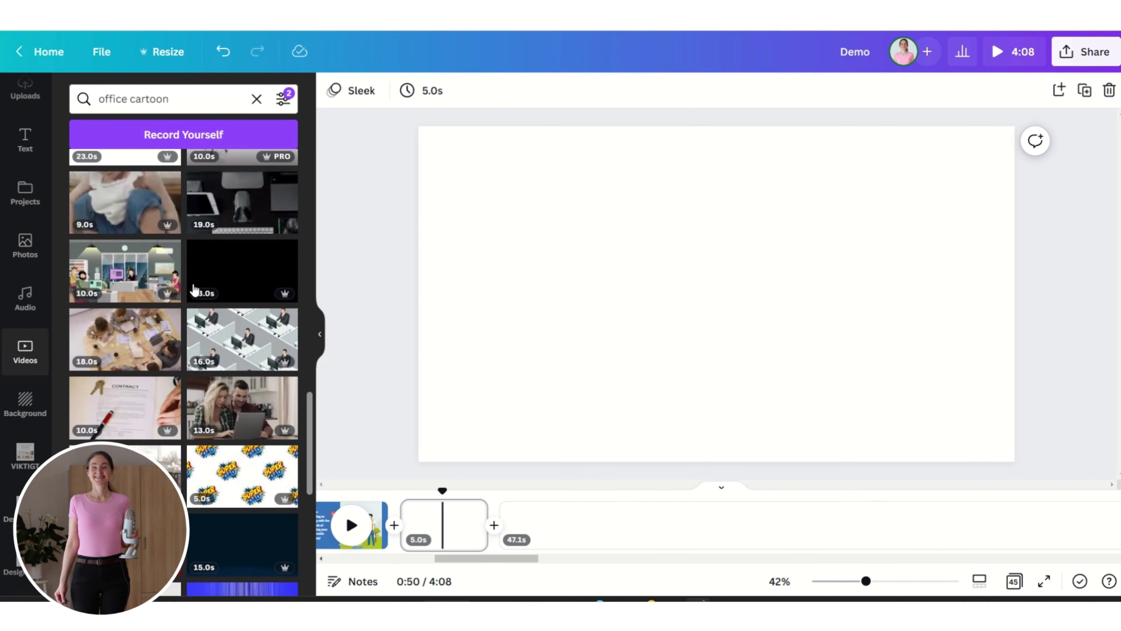
pyautogui.click(193, 289)
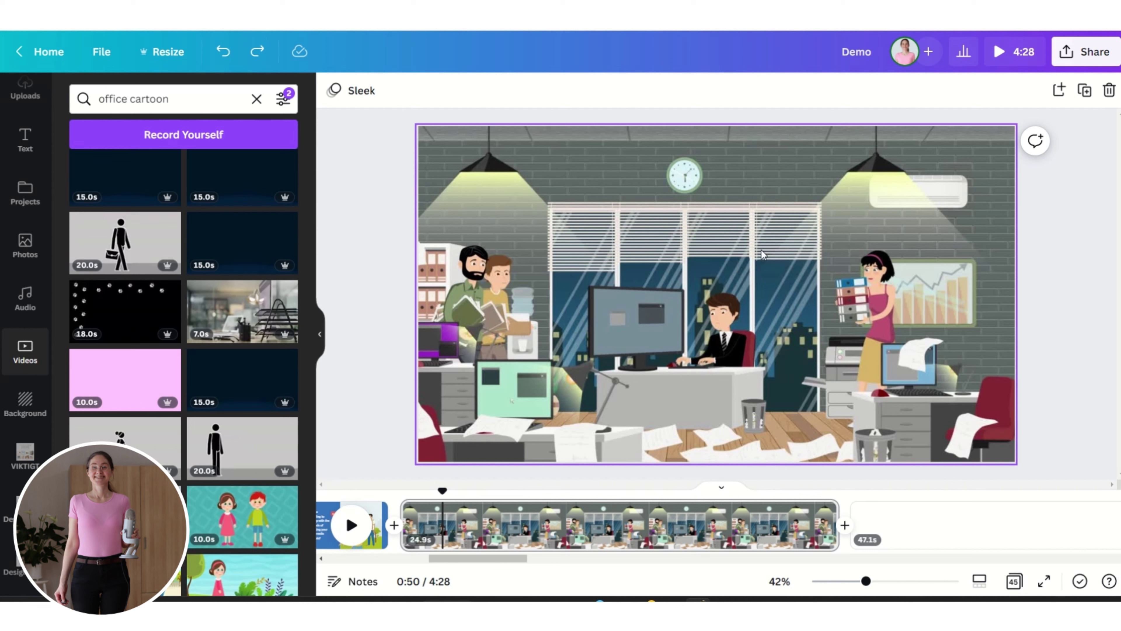
# Add a full-height rectangle over the right half of the office scene and fill it white
pyautogui.press('r')
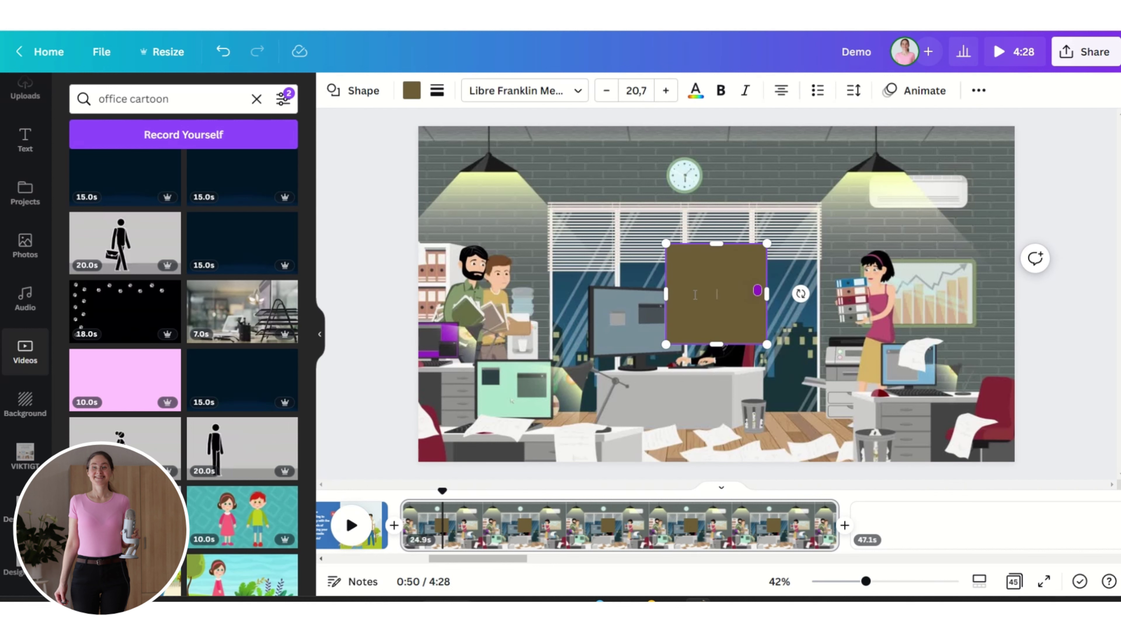
pyautogui.moveTo(719, 243); pyautogui.dragTo(719, 125)
pyautogui.moveTo(716, 344); pyautogui.dragTo(716, 461)
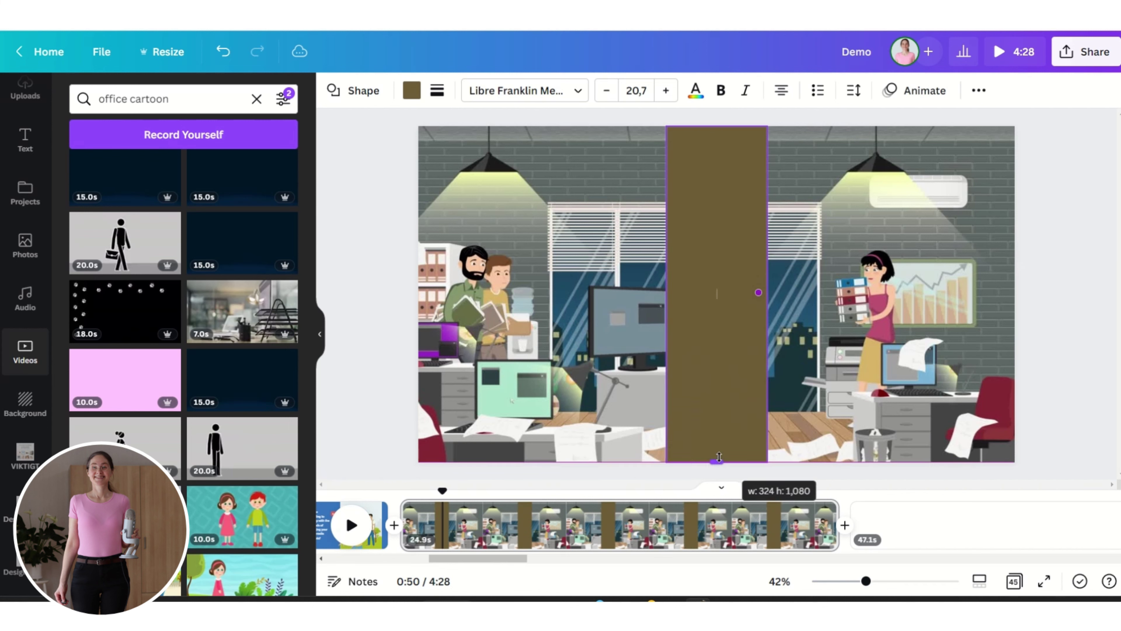
pyautogui.moveTo(767, 293); pyautogui.dragTo(1018, 294)
pyautogui.moveTo(665, 290); pyautogui.dragTo(756, 287)
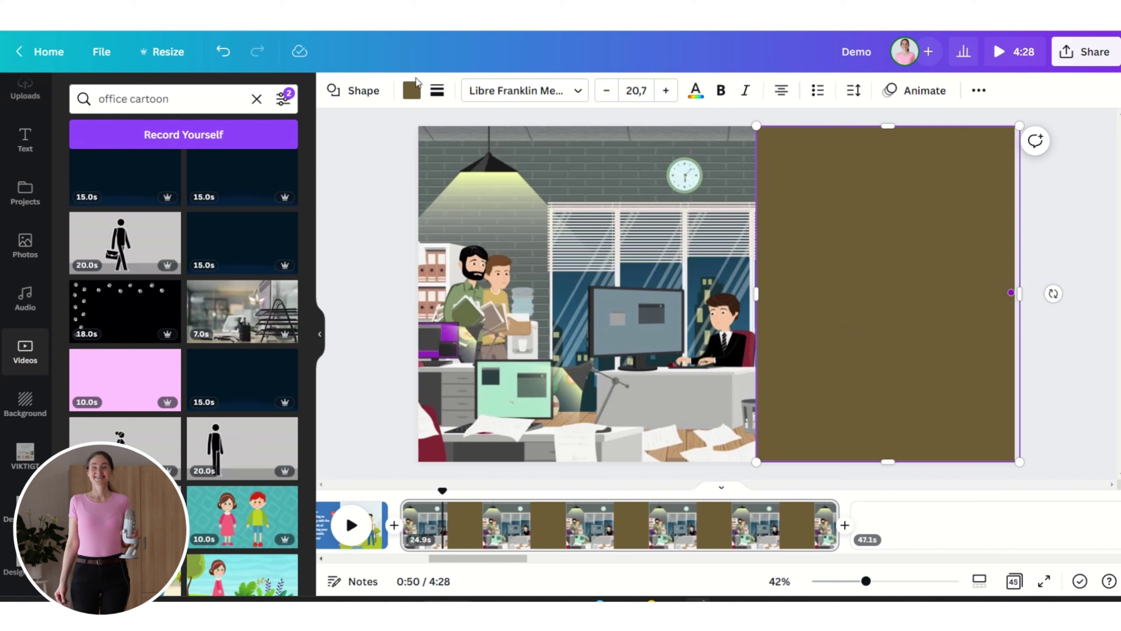
pyautogui.click(411, 93)
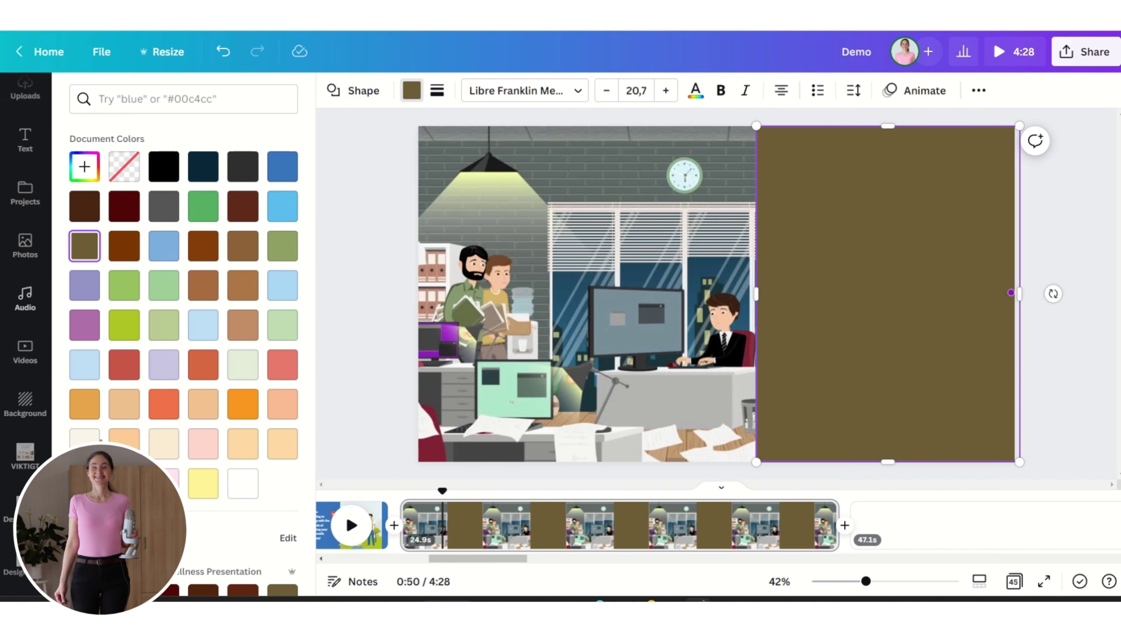
pyautogui.click(241, 483)
pyautogui.click(742, 332)
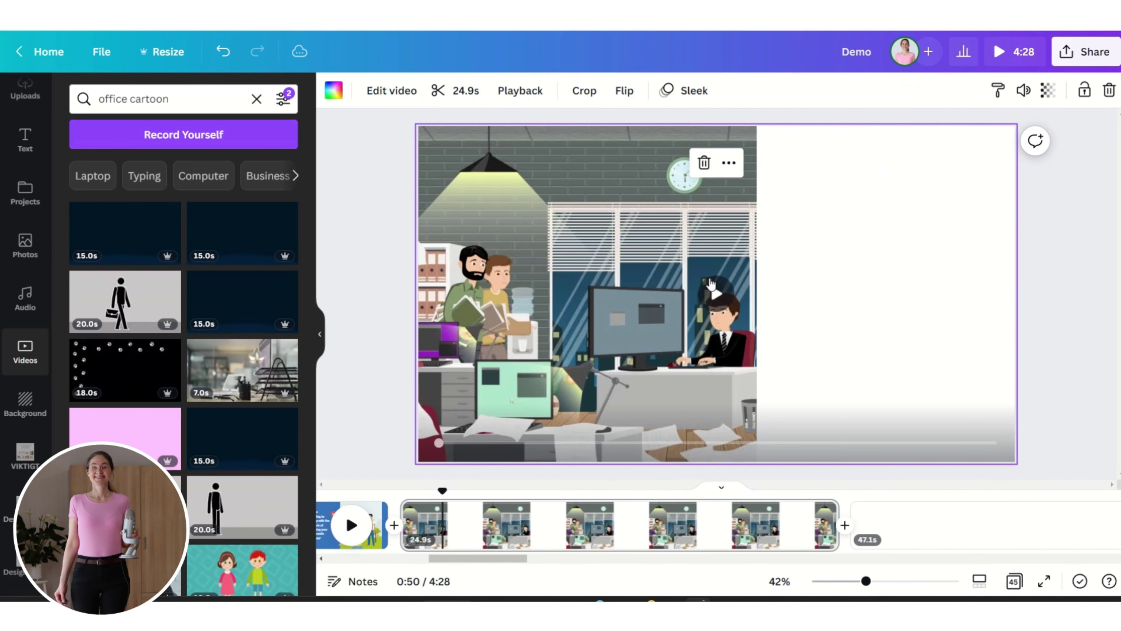
# Paste the content-creation sentence into a text box on the white half and enlarge it six sizes
pyautogui.press('t')
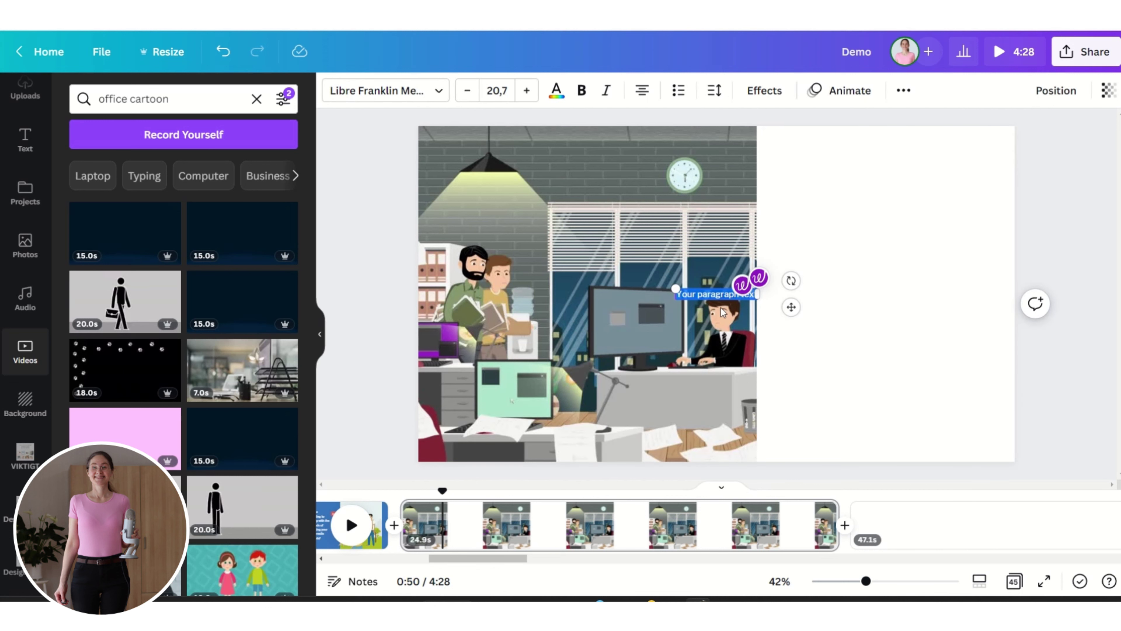
pyautogui.moveTo(707, 283); pyautogui.dragTo(856, 169)
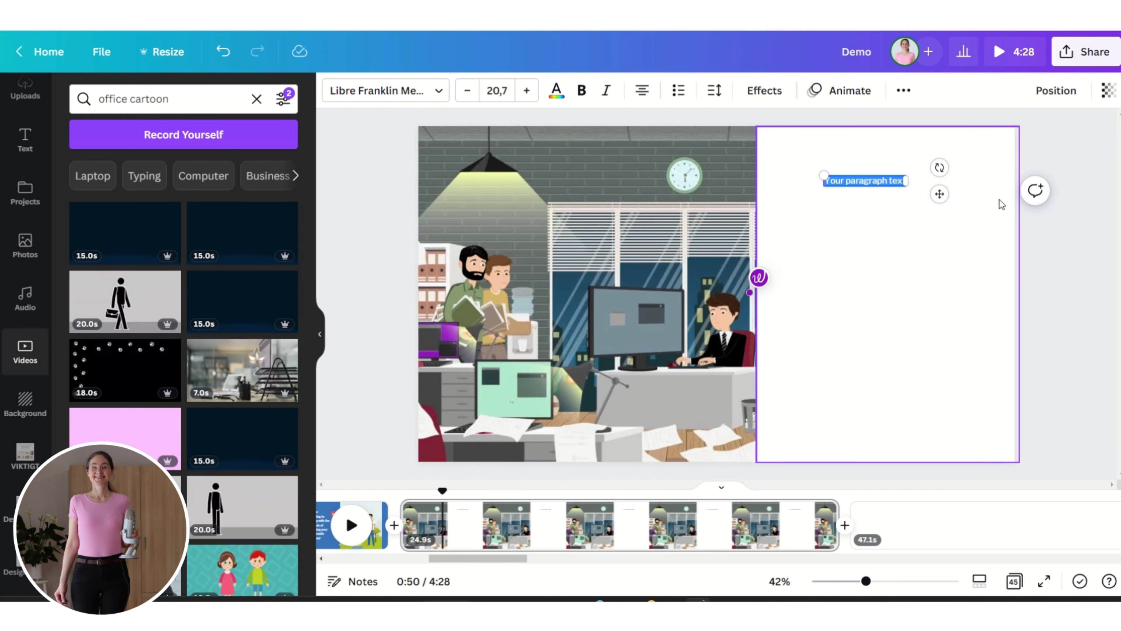
pyautogui.write('Creating engaging content that resonates with your target audience can be time-consuming and overwhelming.')
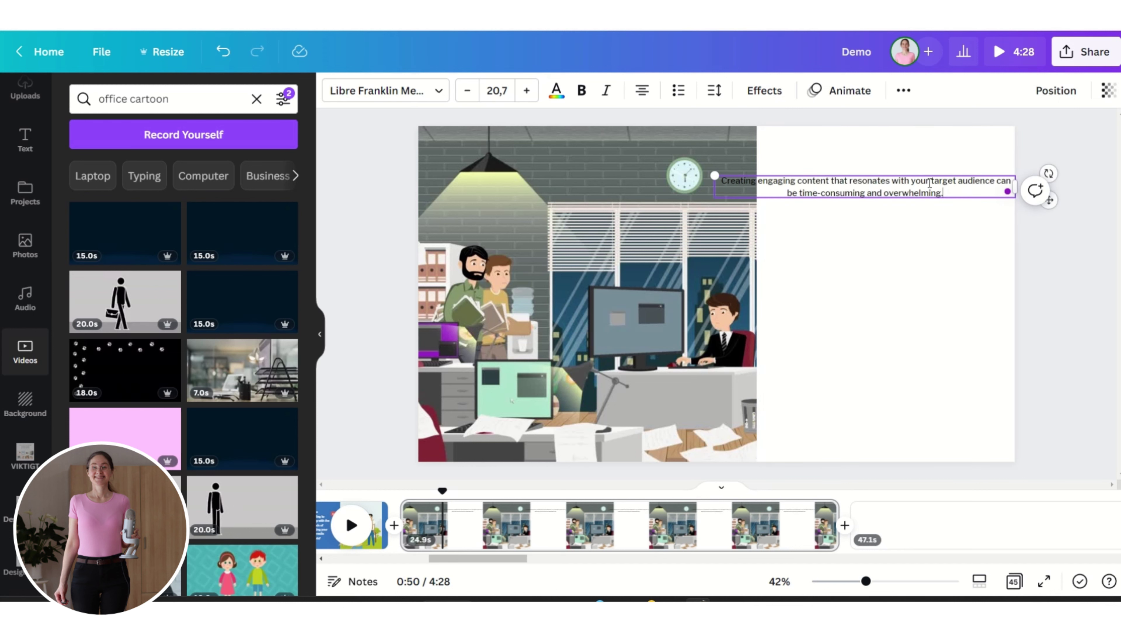
pyautogui.hotkey('ctrl', 'a')
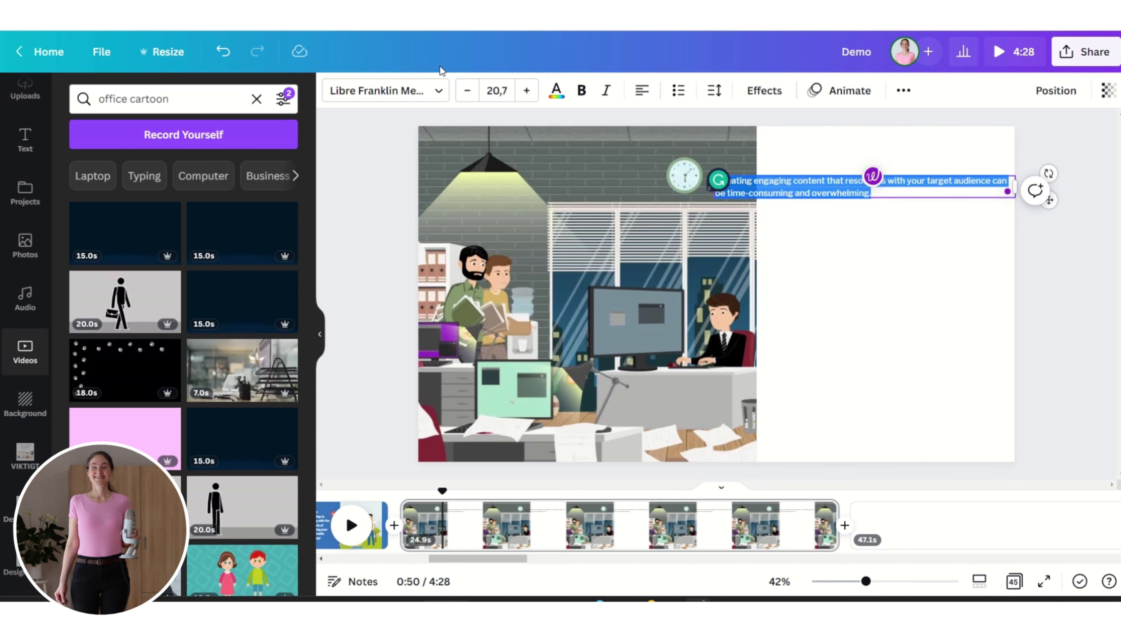
pyautogui.click(527, 91)
pyautogui.click(526, 91)
pyautogui.click(526, 90)
pyautogui.click(526, 90)
pyautogui.click(527, 91)
pyautogui.click(527, 91)
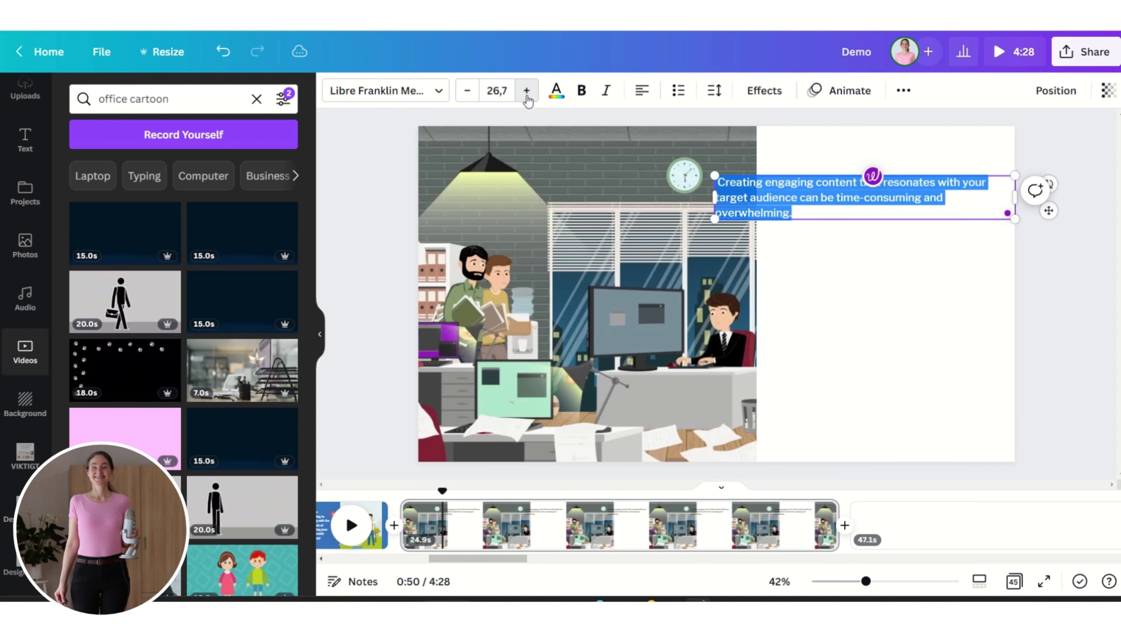
pyautogui.click(527, 90)
pyautogui.click(527, 90)
pyautogui.click(526, 91)
pyautogui.click(526, 91)
pyautogui.click(527, 91)
pyautogui.click(527, 91)
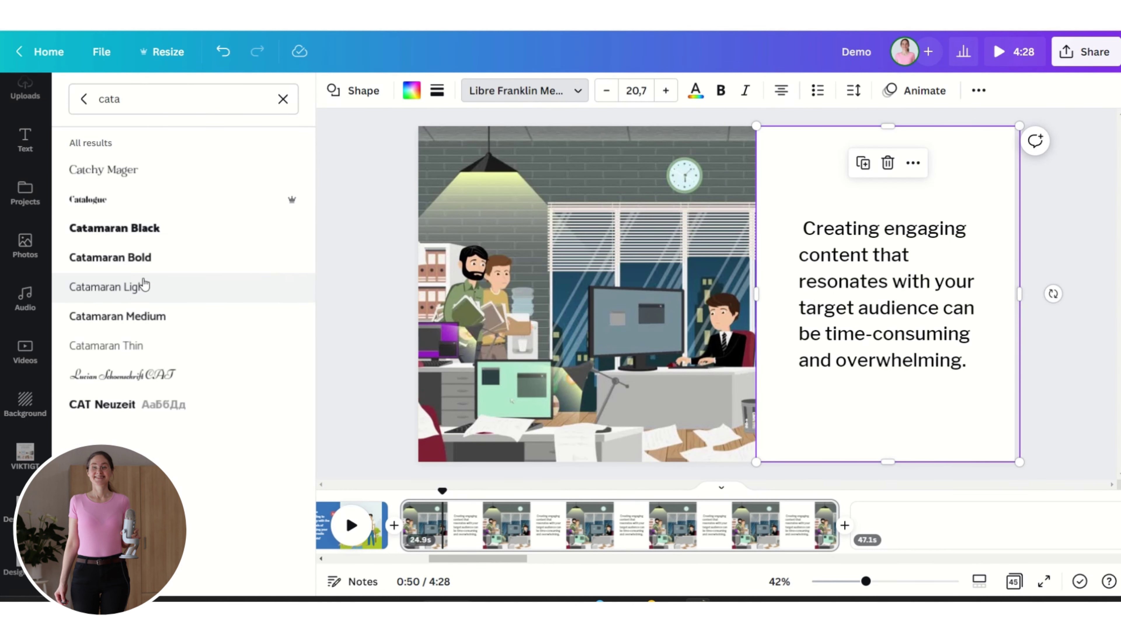
# Set the sentence's font to Catamaran Light
pyautogui.click(135, 299)
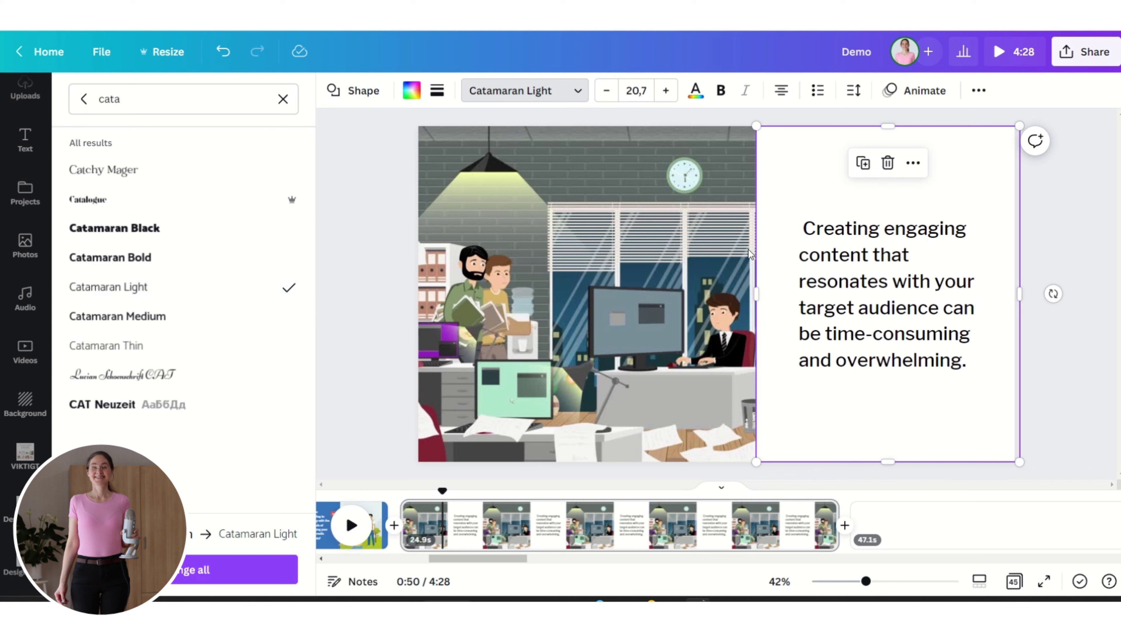
pyautogui.click(805, 234)
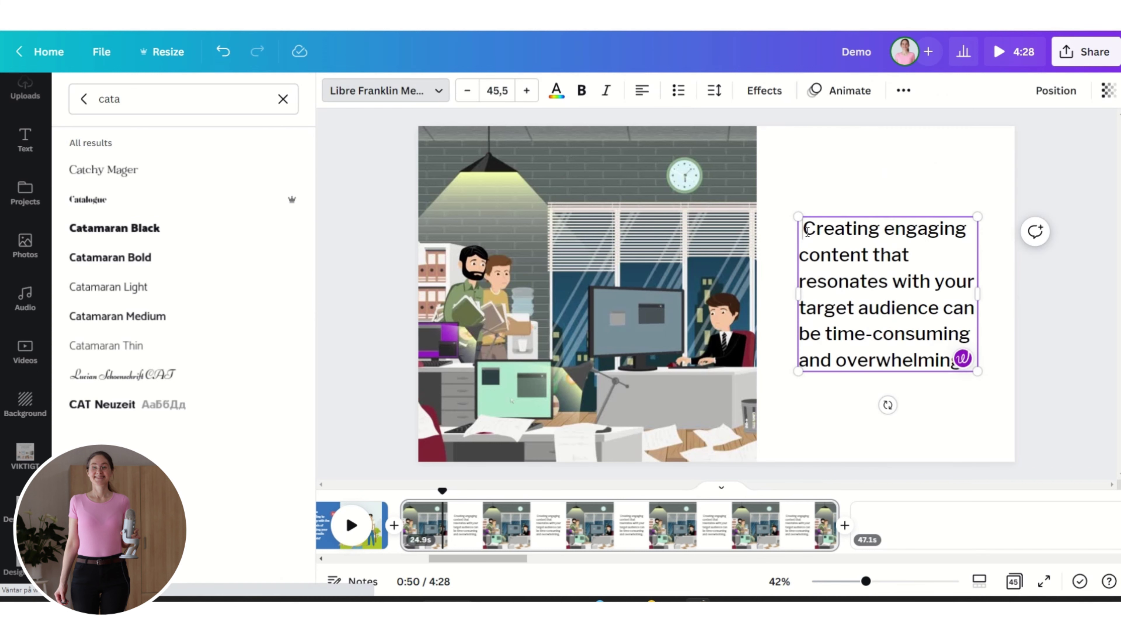
pyautogui.click(858, 188)
pyautogui.click(860, 295)
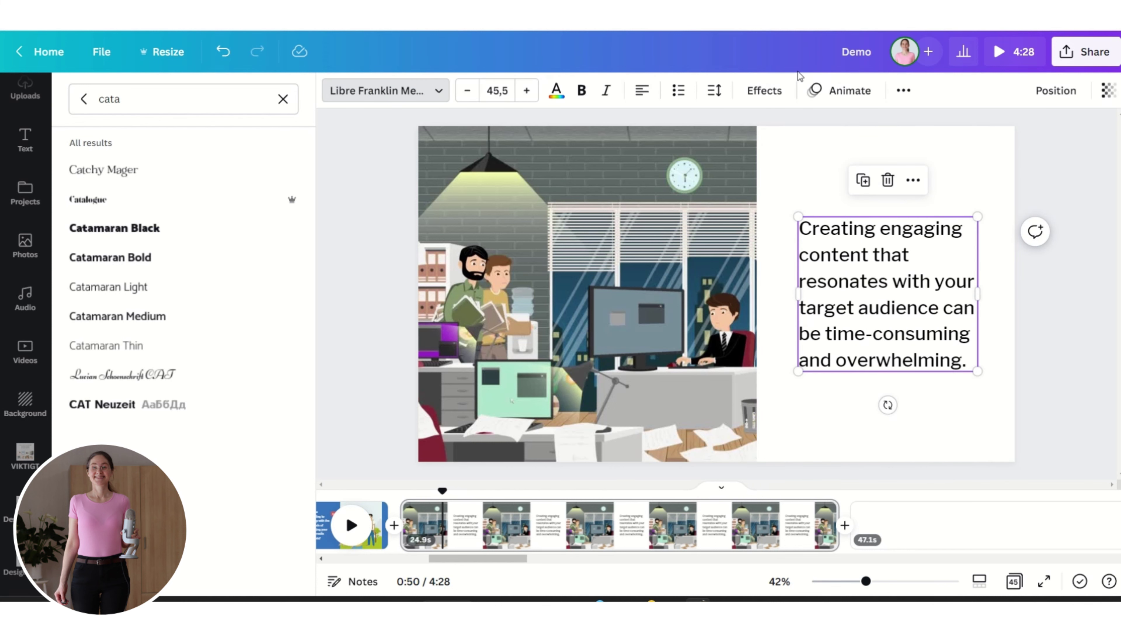
pyautogui.click(841, 90)
# Apply the Typewriter animation to the content-creation sentence with reduced speed
pyautogui.scroll(-2, 177, 265)
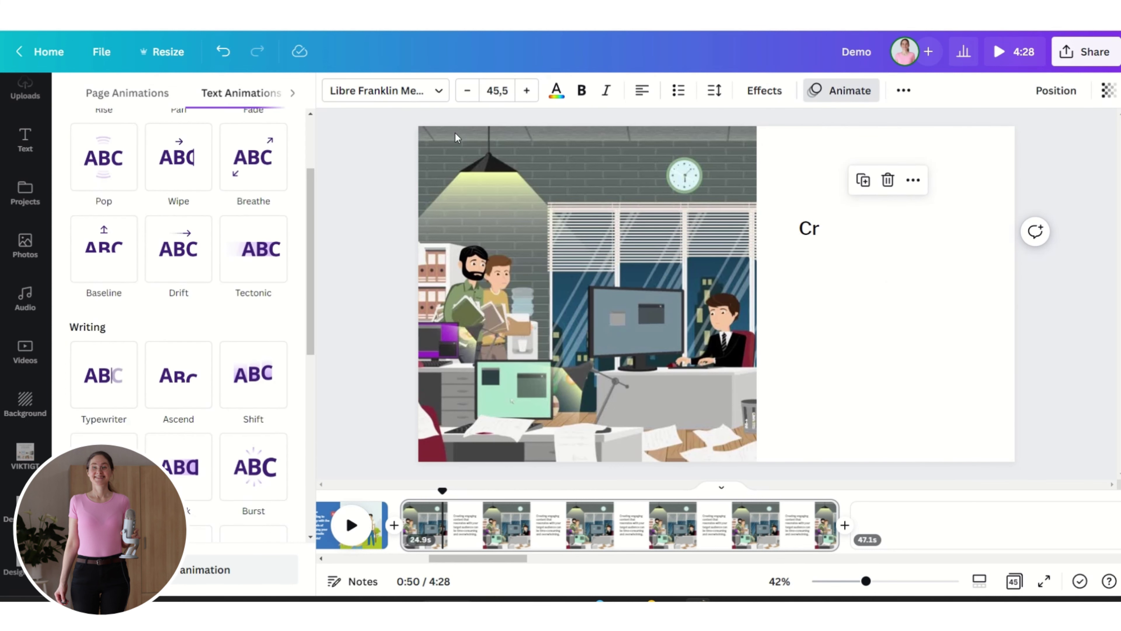
pyautogui.click(95, 382)
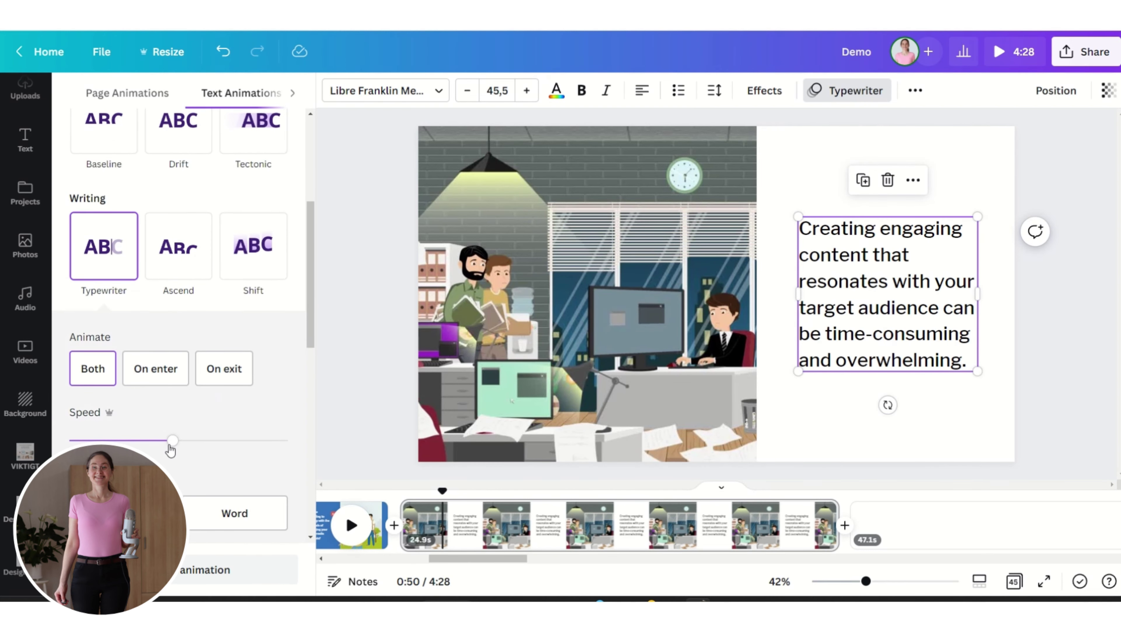
pyautogui.moveTo(172, 440); pyautogui.dragTo(118, 439)
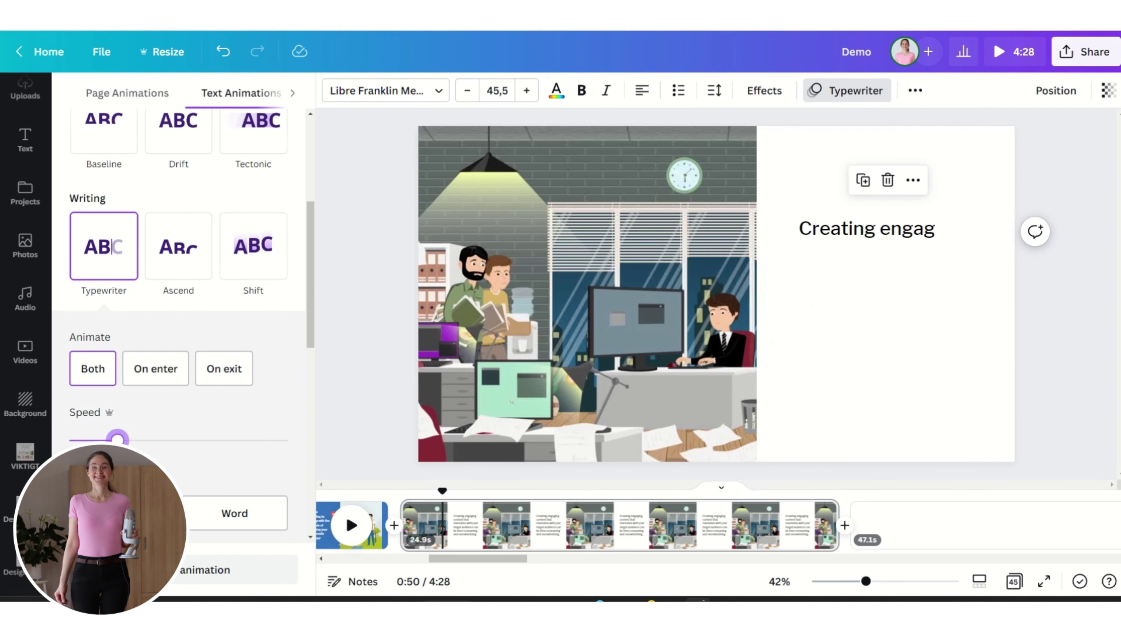
pyautogui.press('Escape')
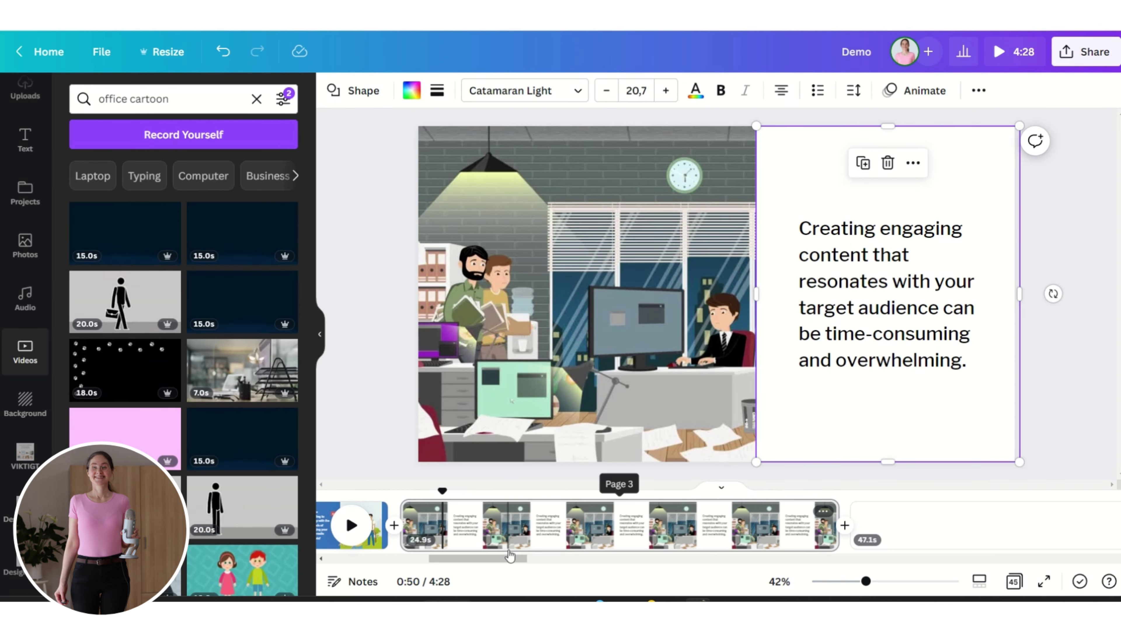
pyautogui.moveTo(509, 557); pyautogui.dragTo(492, 557)
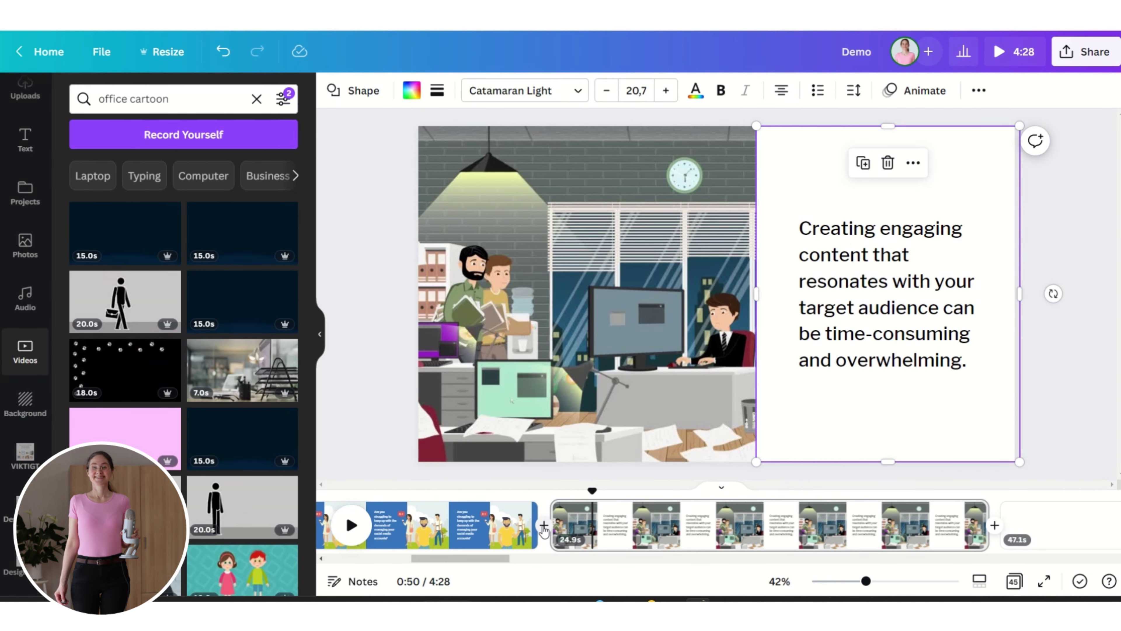
# Apply a down-right Color Wipe transition before the office scene and change its colour from blue to red
pyautogui.click(543, 537)
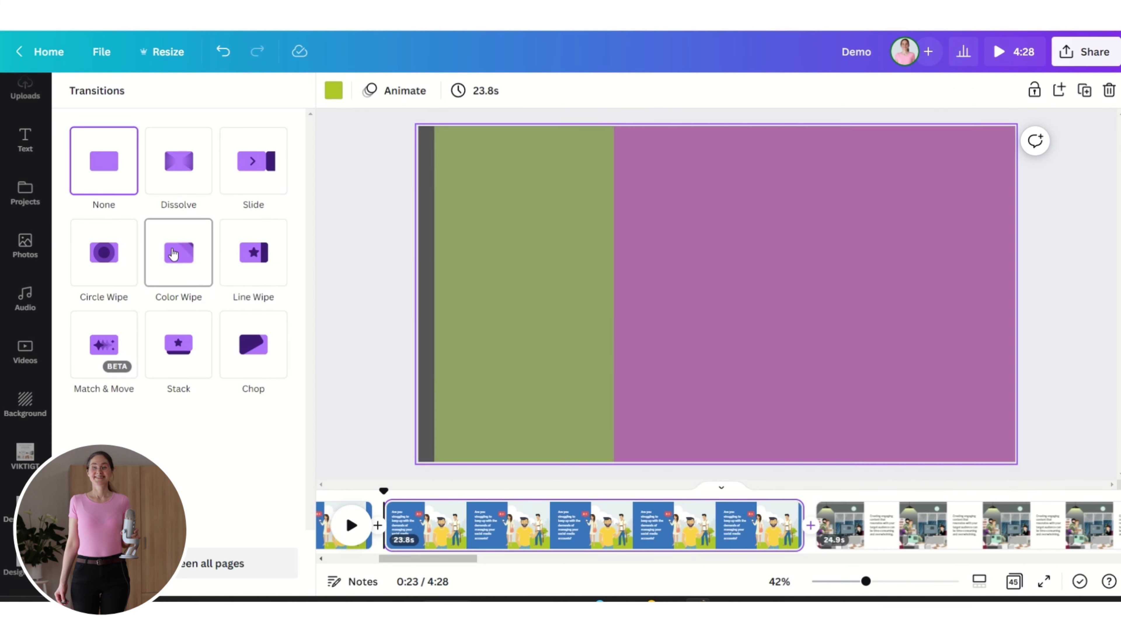
pyautogui.click(173, 257)
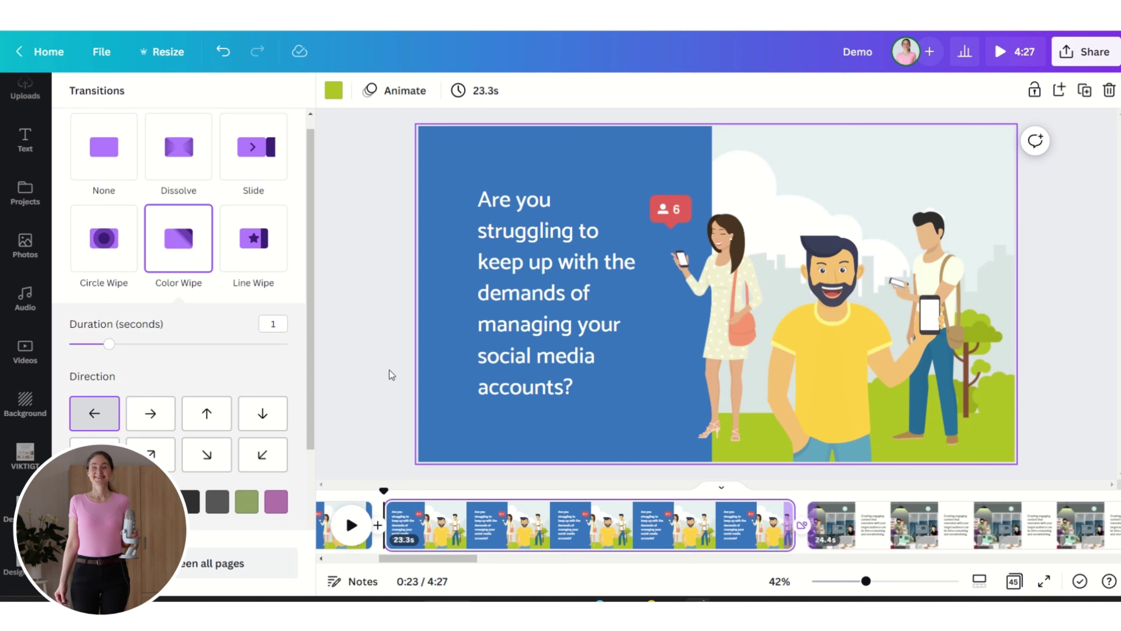
pyautogui.click(207, 455)
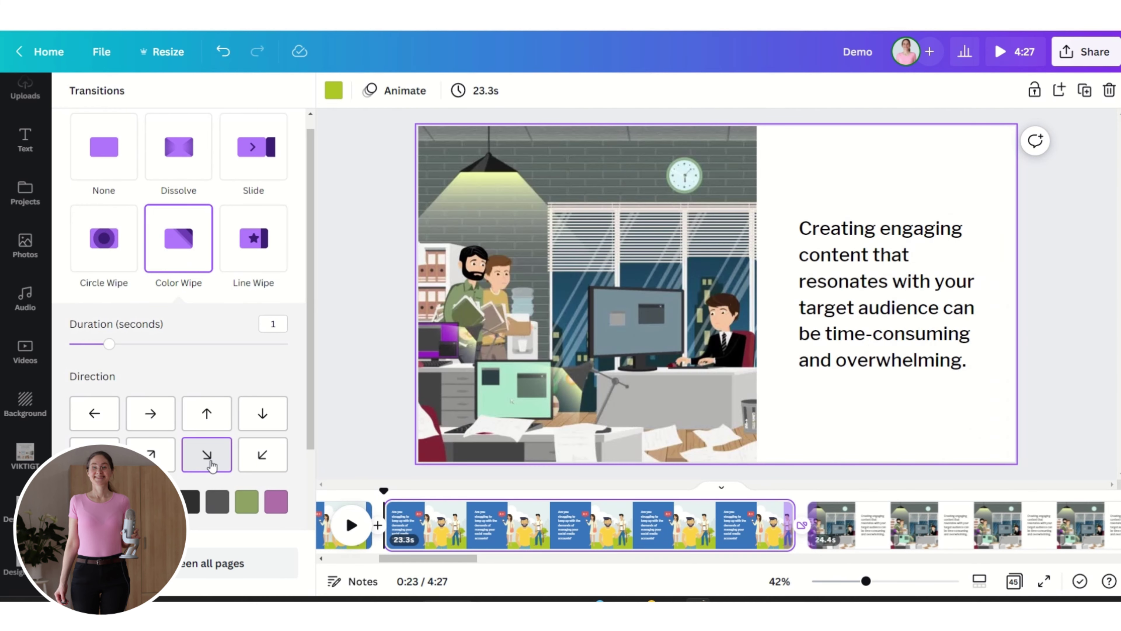
pyautogui.click(273, 505)
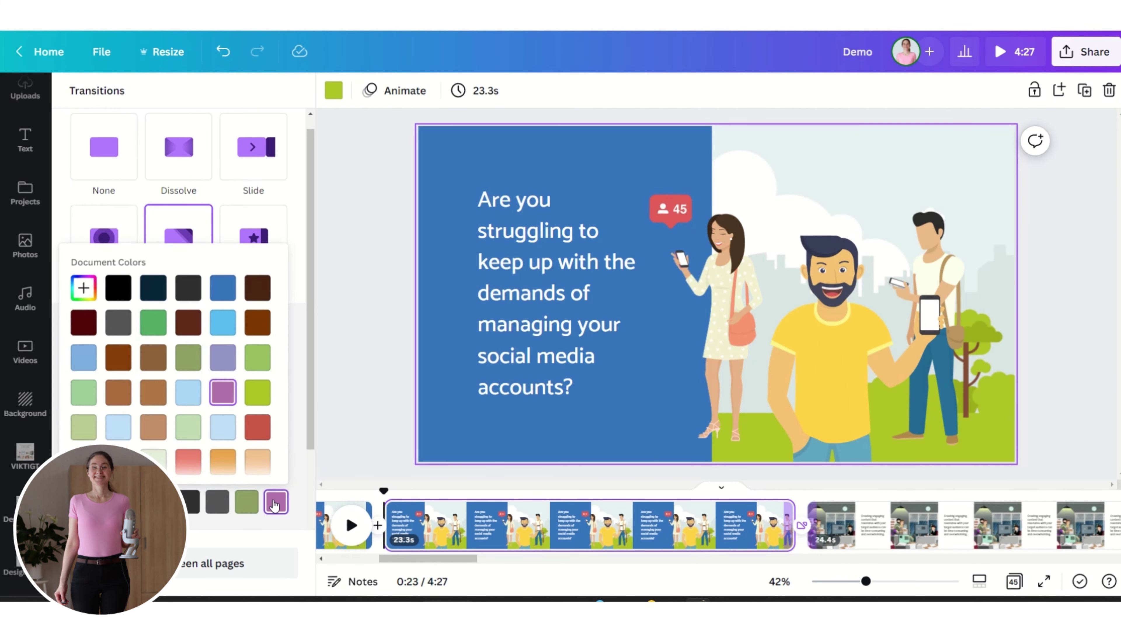
pyautogui.click(223, 287)
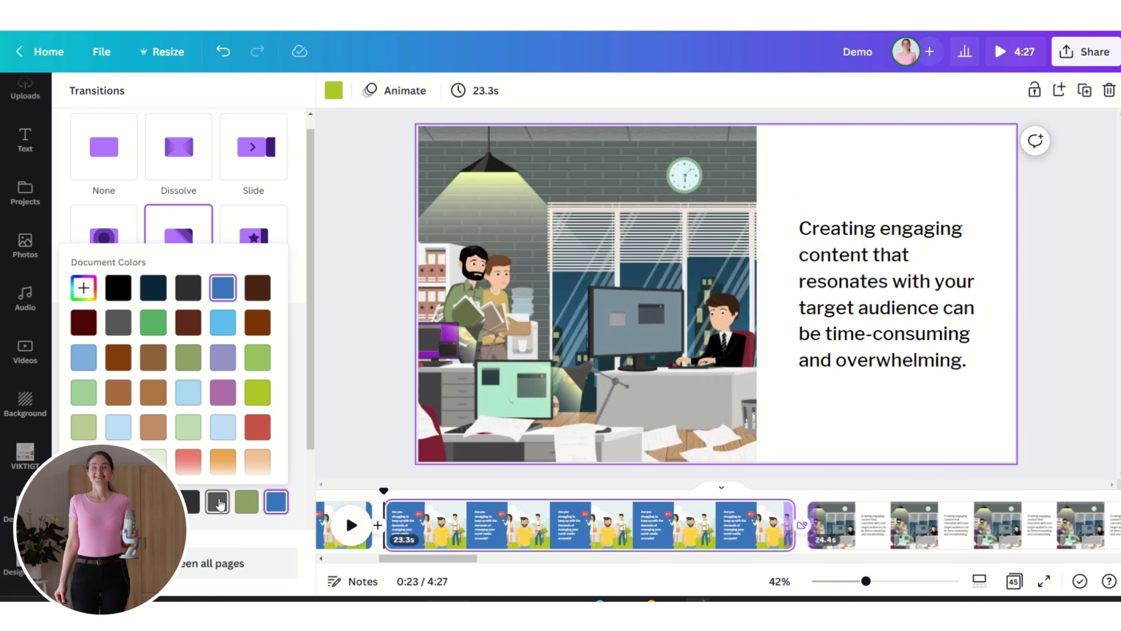
pyautogui.click(229, 427)
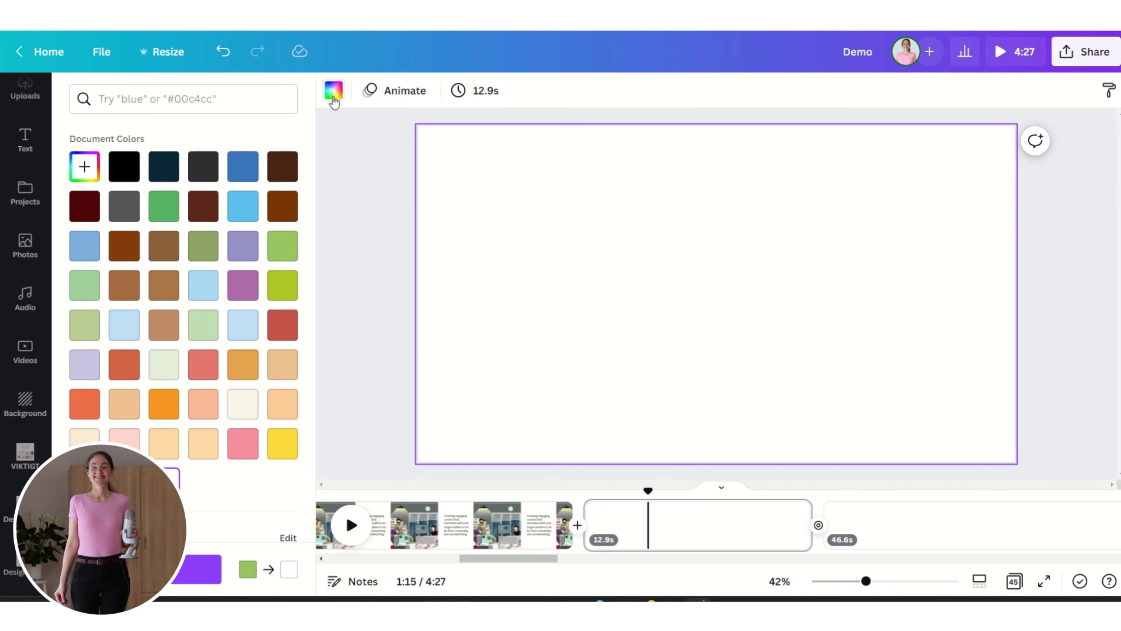
# Undo twice to bring back the green page's phone illustration, then animate it with Tectonic
pyautogui.hotkey('ctrl', 'z')
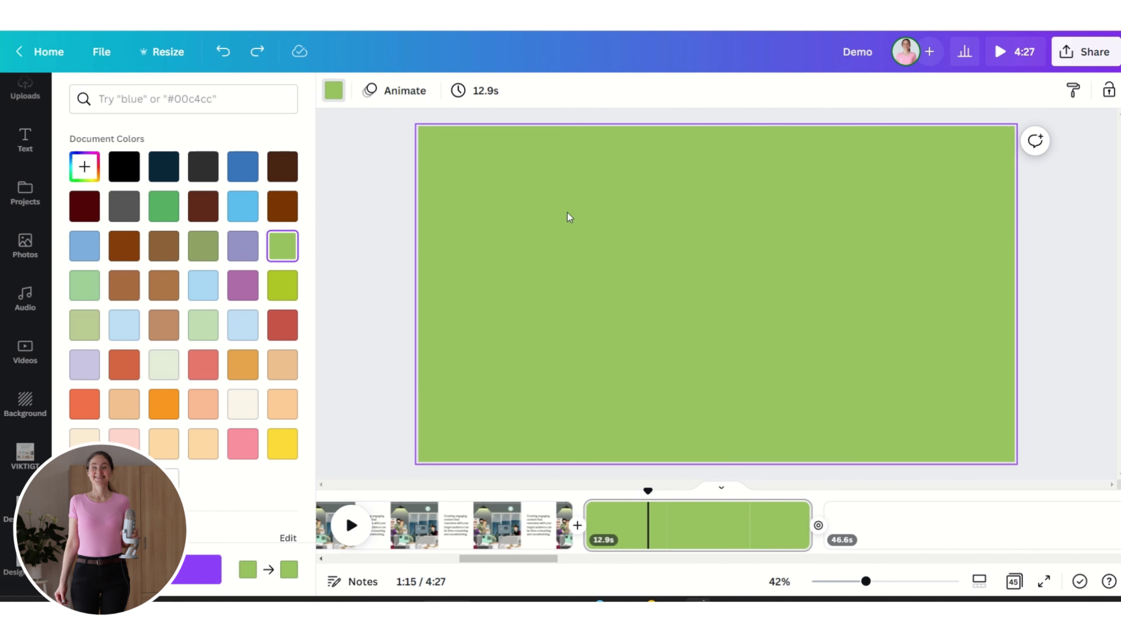
pyautogui.click(223, 51)
pyautogui.click(759, 330)
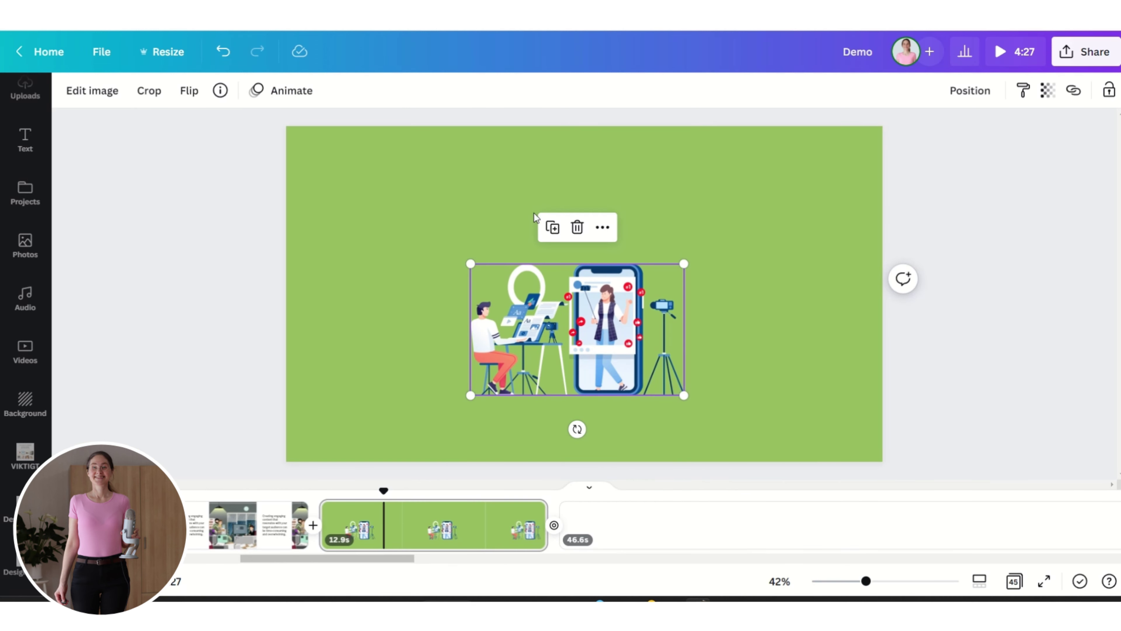
pyautogui.click(296, 93)
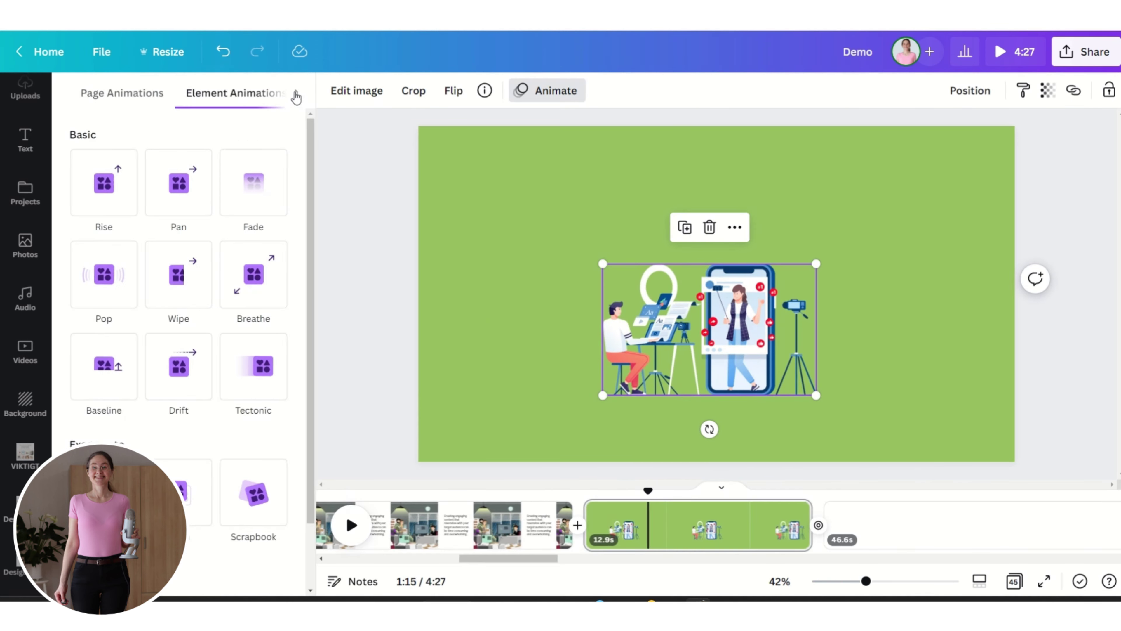
pyautogui.scroll(-3, 263, 533)
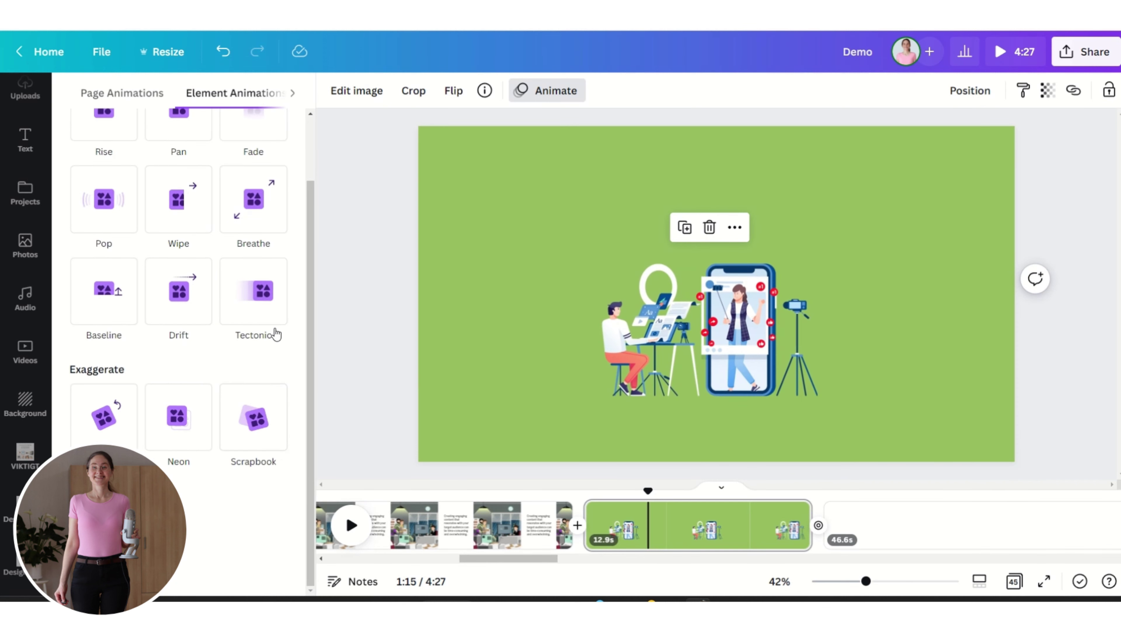
pyautogui.click(267, 318)
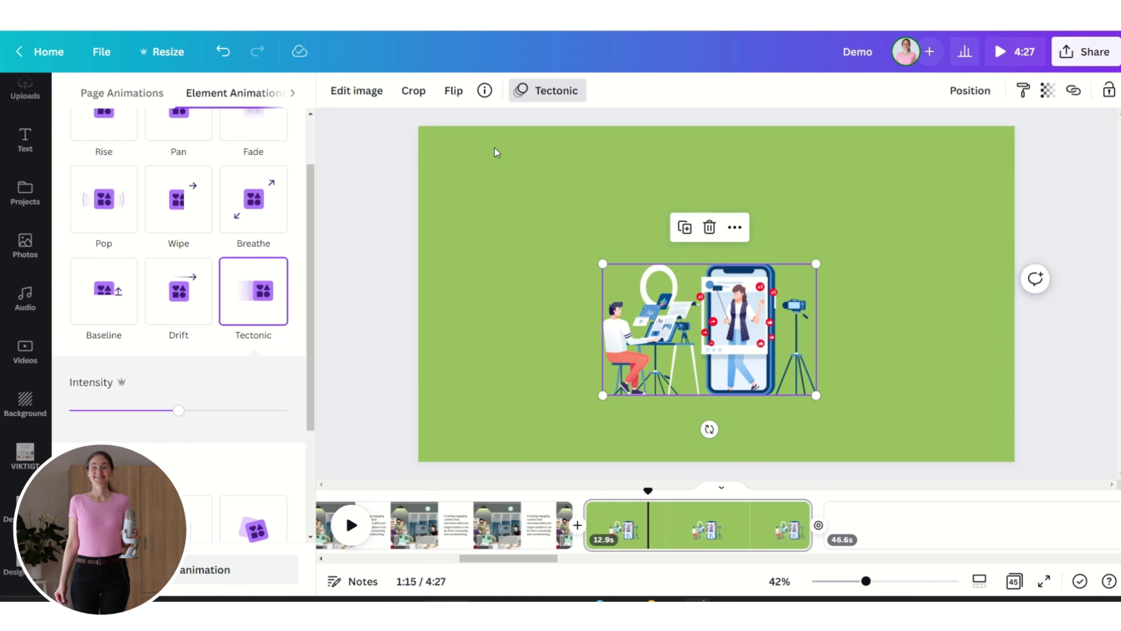
# Paste the Inventicity paragraph into a new text box, widened and placed near the top in Catamaran Light
pyautogui.press('t')
pyautogui.moveTo(724, 438); pyautogui.dragTo(701, 244)
pyautogui.hotkey('ctrl', 'v')
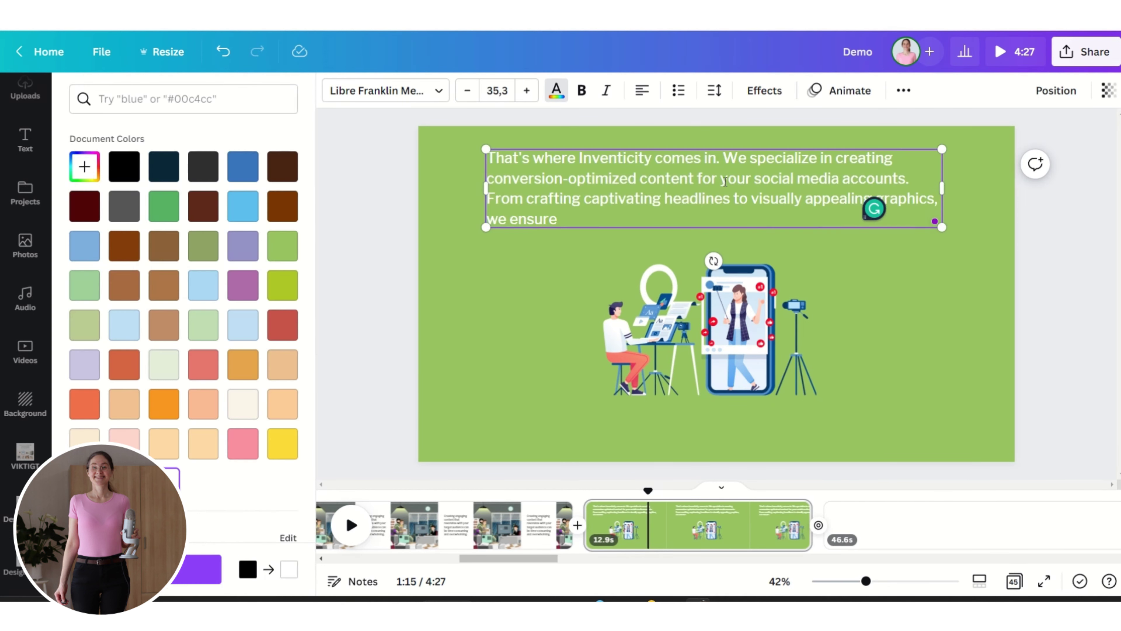
pyautogui.moveTo(949, 187); pyautogui.dragTo(976, 188)
pyautogui.moveTo(723, 199); pyautogui.dragTo(709, 225)
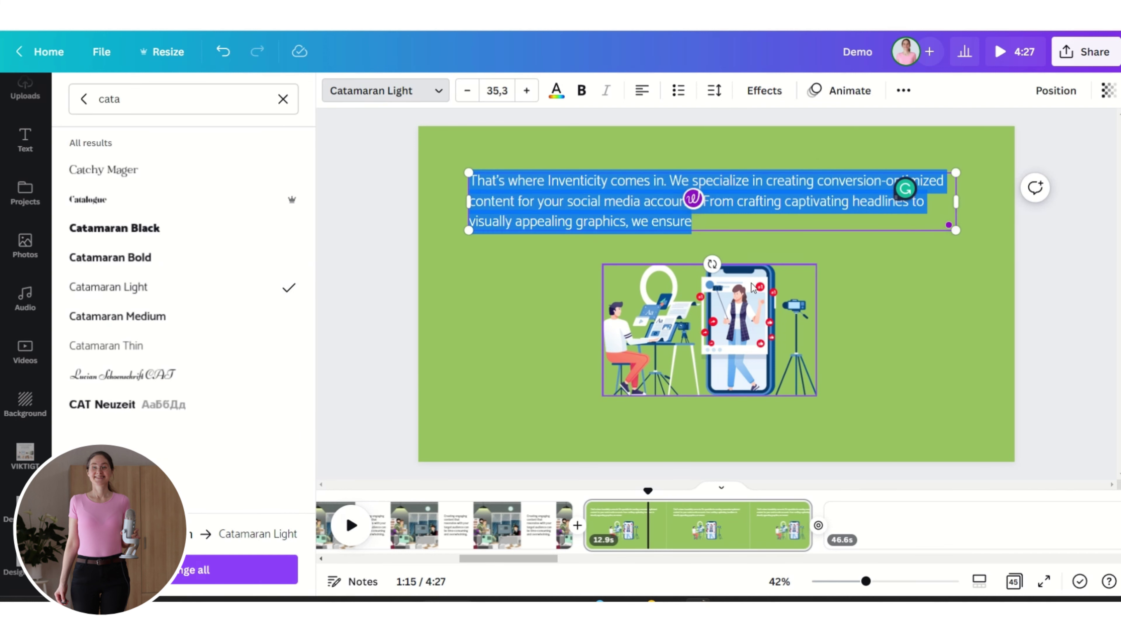
pyautogui.press('Escape')
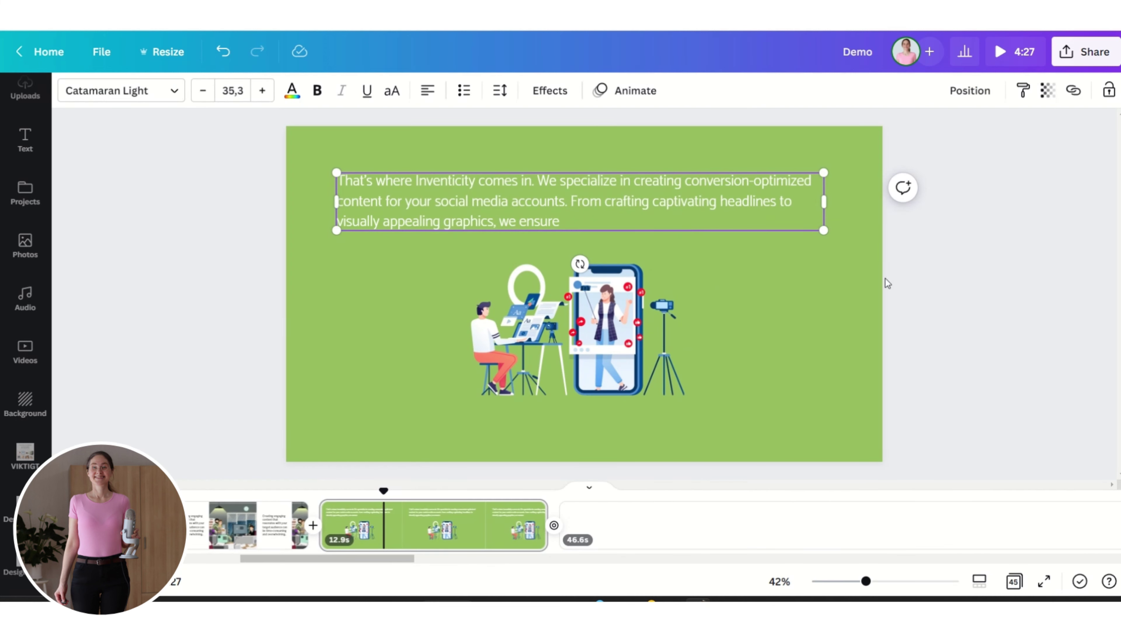
# Give the whole paragraph the Typewriter animation and preview it from earlier in the video
pyautogui.hotkey('ctrl', 'a')
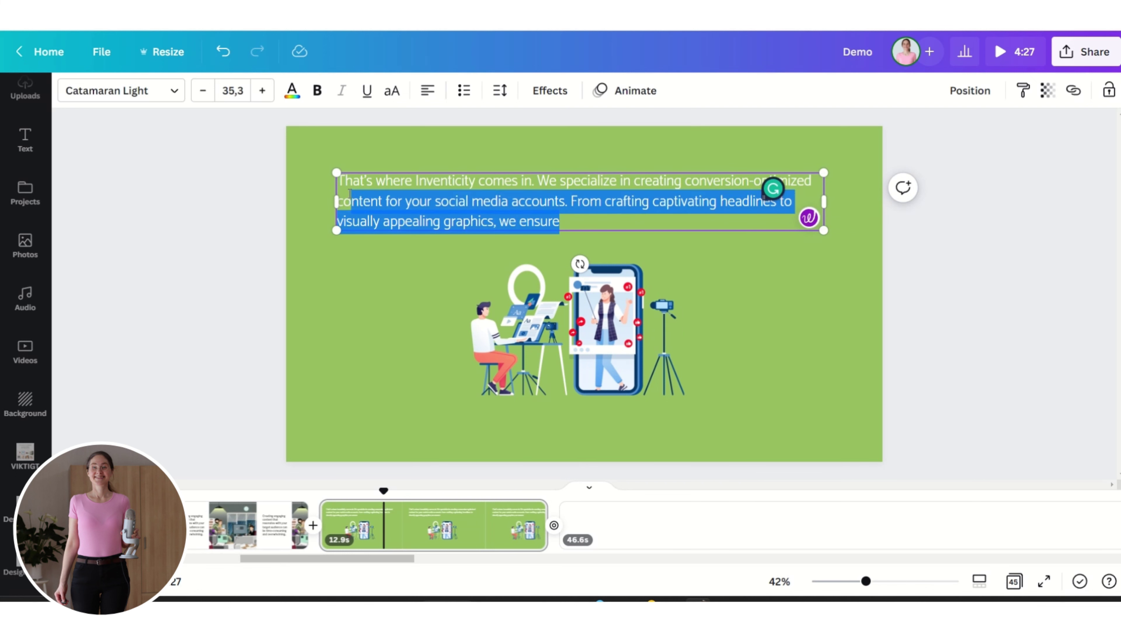
pyautogui.click(630, 93)
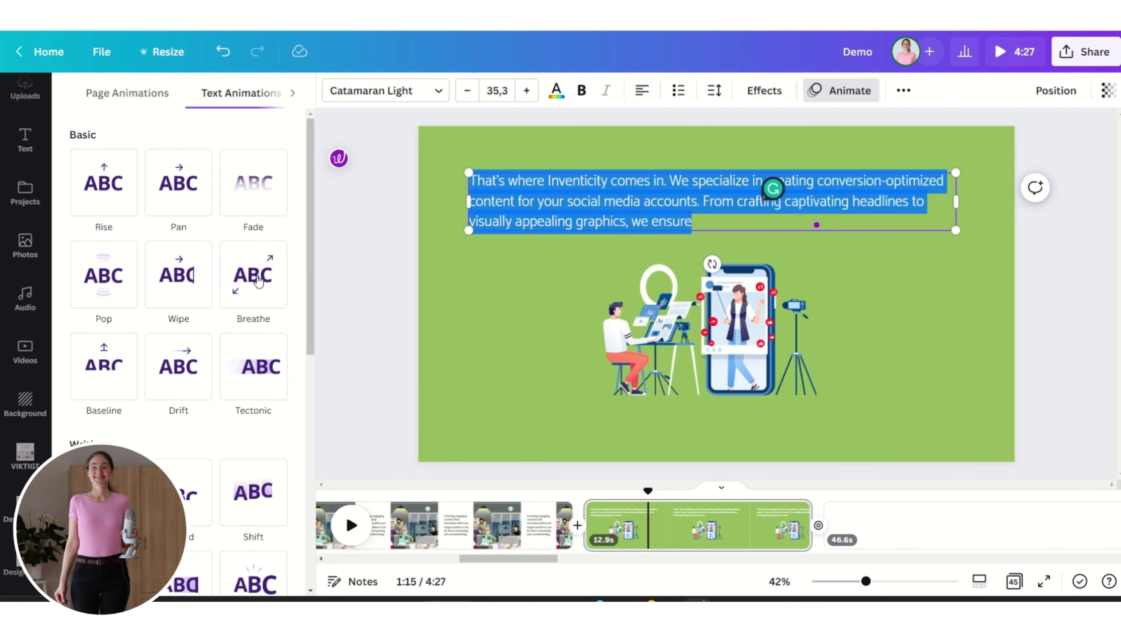
pyautogui.click(104, 491)
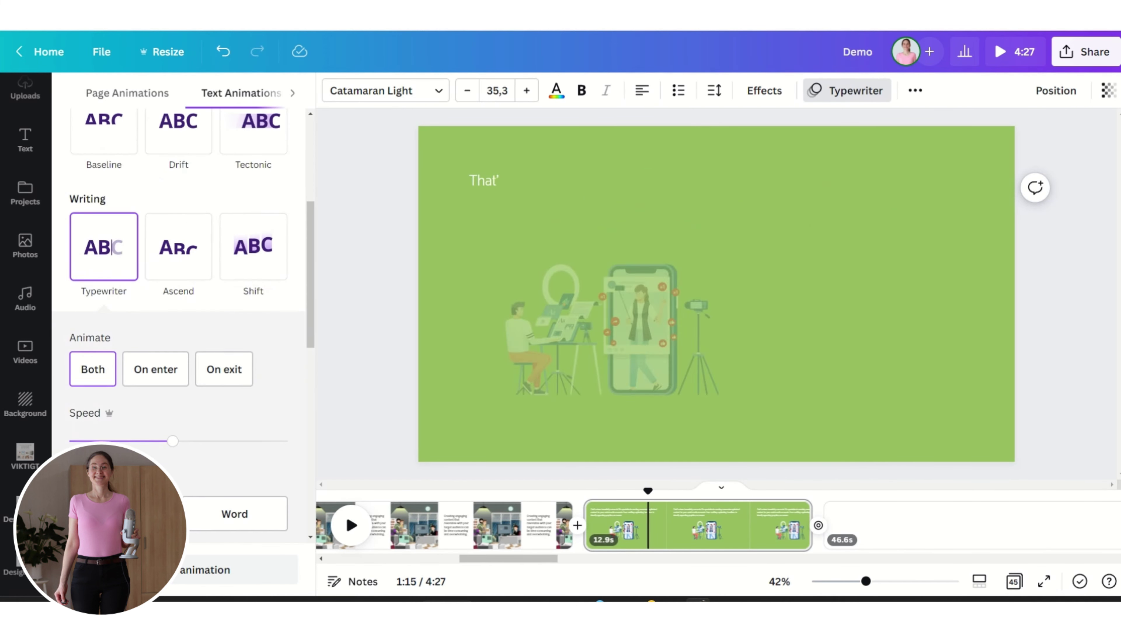
pyautogui.click(825, 312)
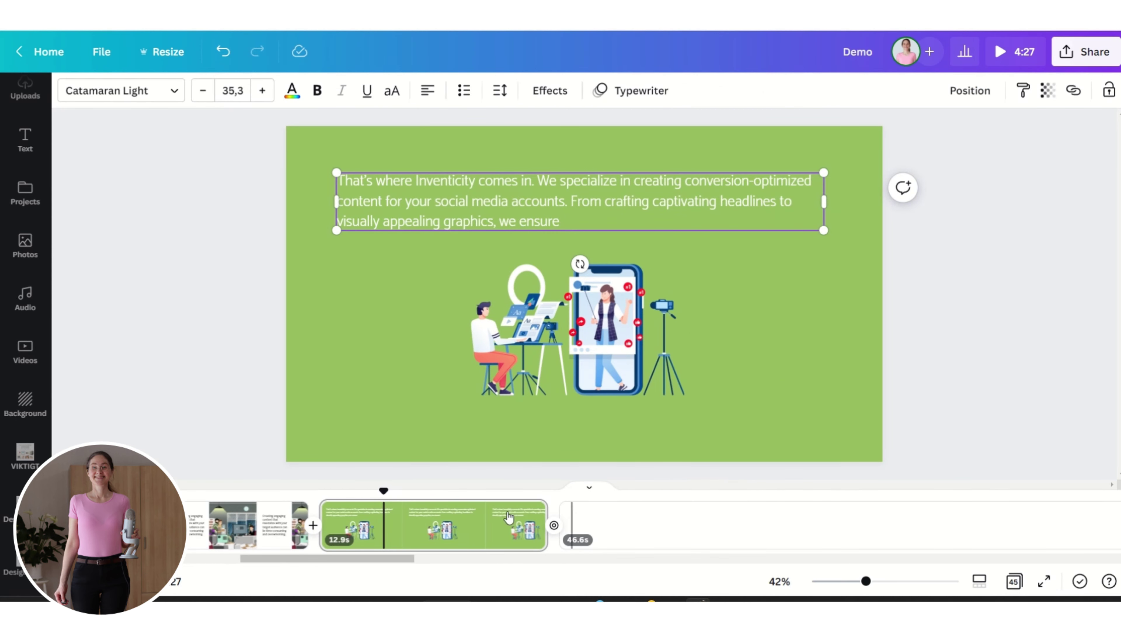
pyautogui.click(347, 500)
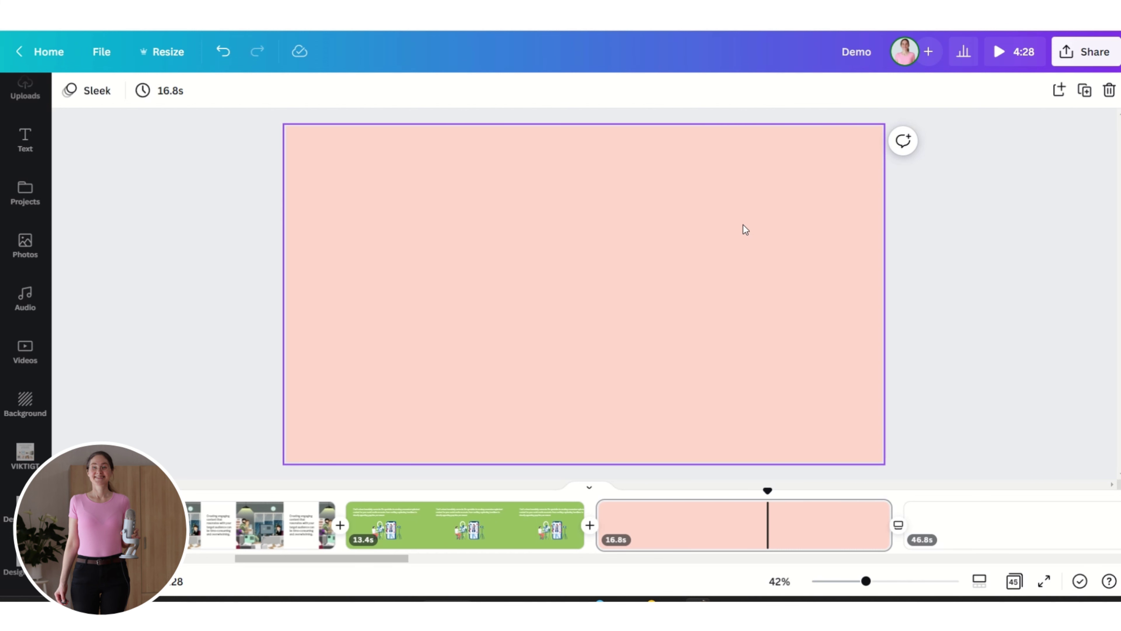
# Paste the heart-steam coffee cup and stretch a square into a full-width band along the pink page's bottom
pyautogui.hotkey('ctrl', 'v')
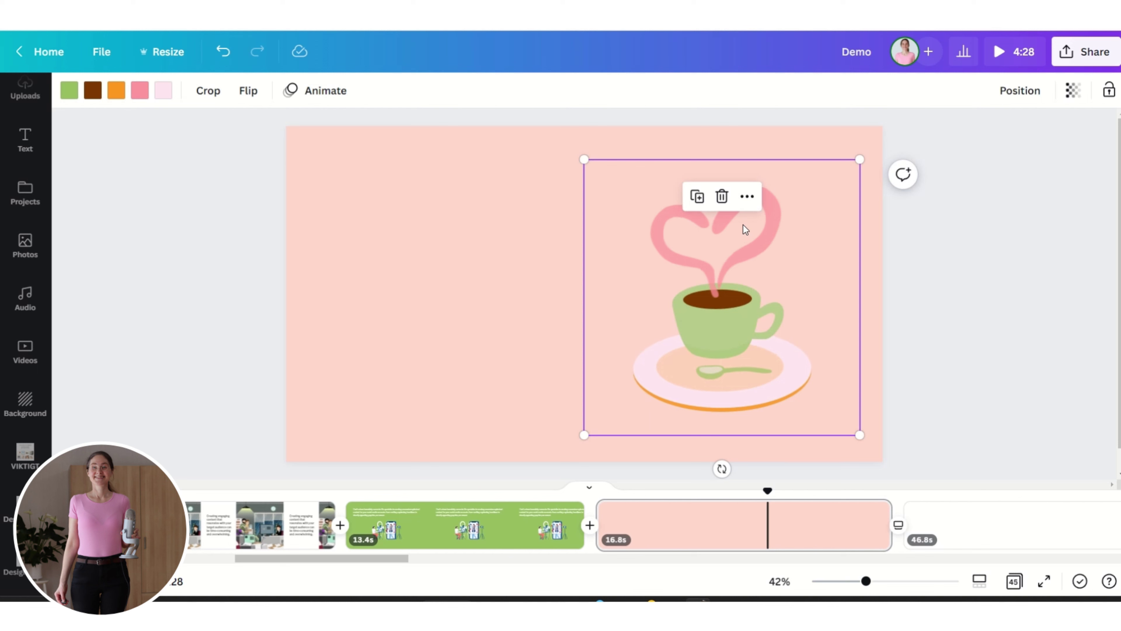
pyautogui.click(457, 309)
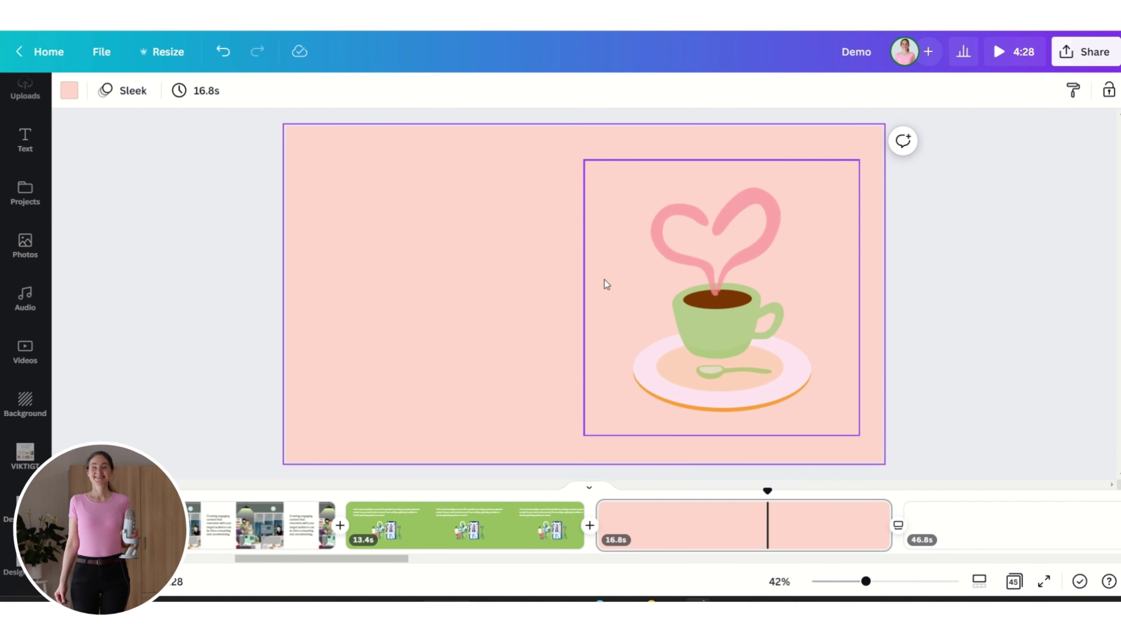
pyautogui.press('r')
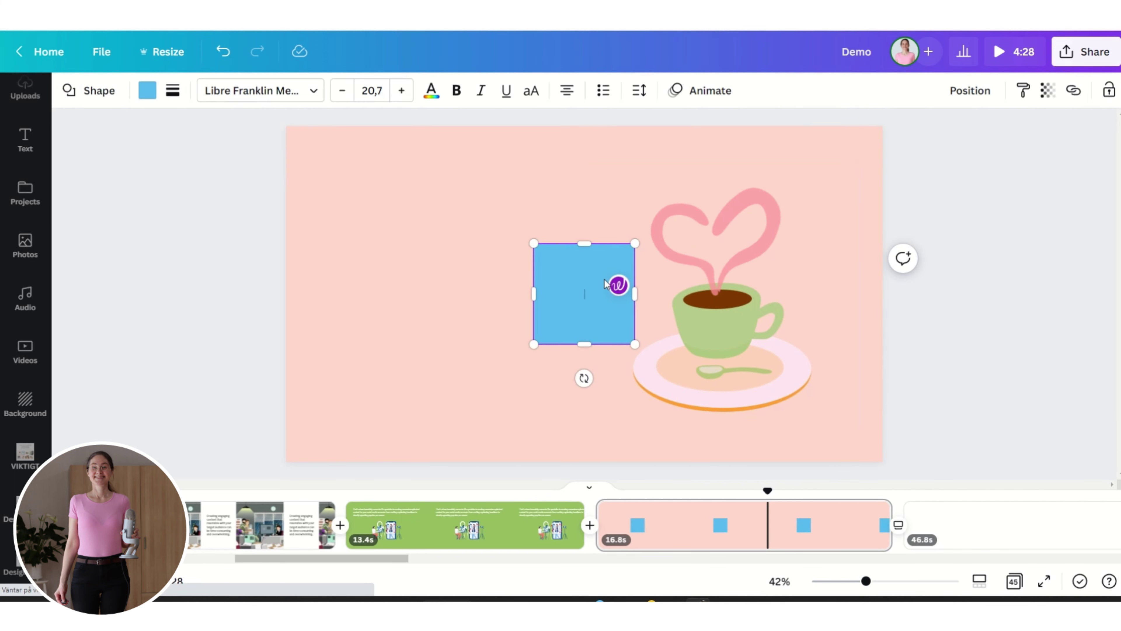
pyautogui.moveTo(559, 267); pyautogui.dragTo(301, 359)
pyautogui.moveTo(370, 384); pyautogui.dragTo(908, 385)
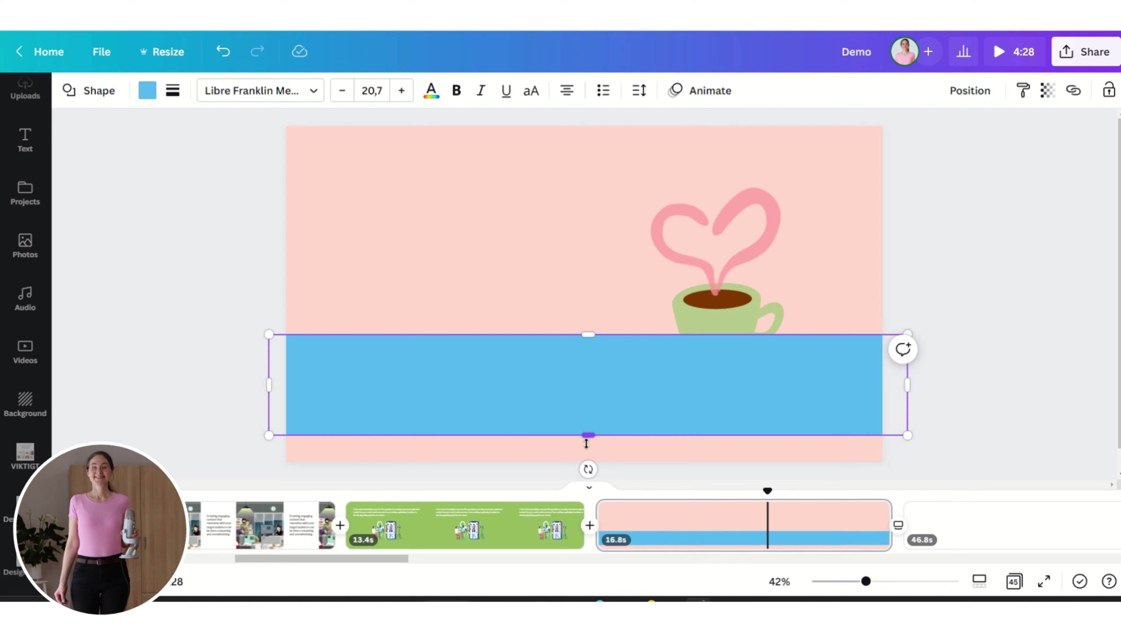
pyautogui.moveTo(586, 443); pyautogui.dragTo(588, 470)
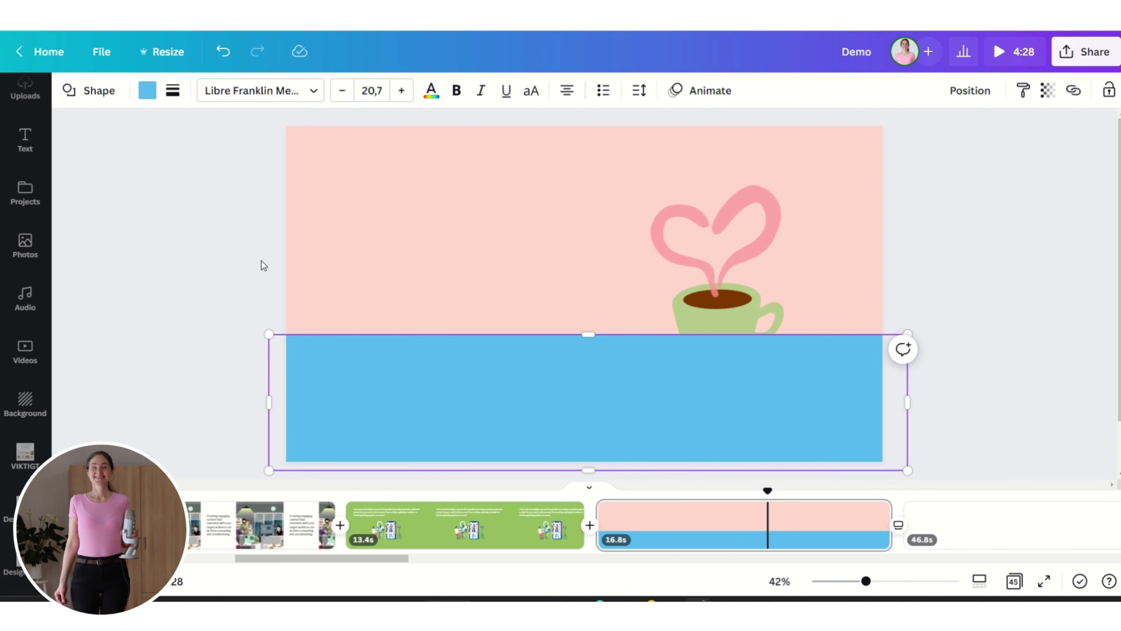
# Fill the bottom rectangle with dark maroon and move the coffee cup forward in front of it
pyautogui.click(150, 93)
pyautogui.click(124, 206)
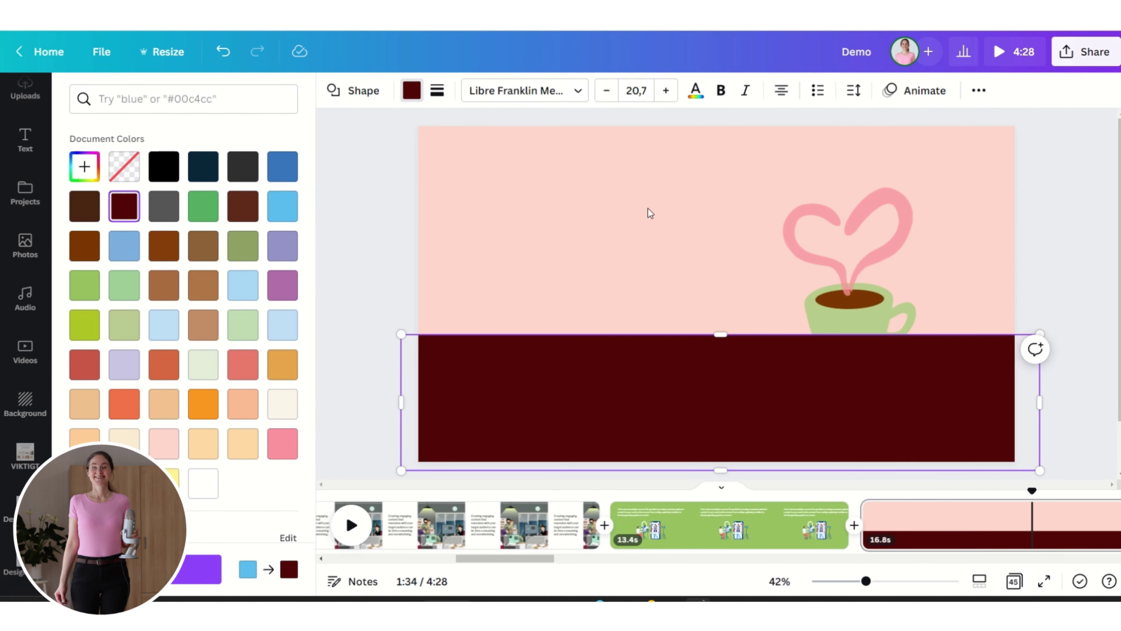
pyautogui.click(856, 226)
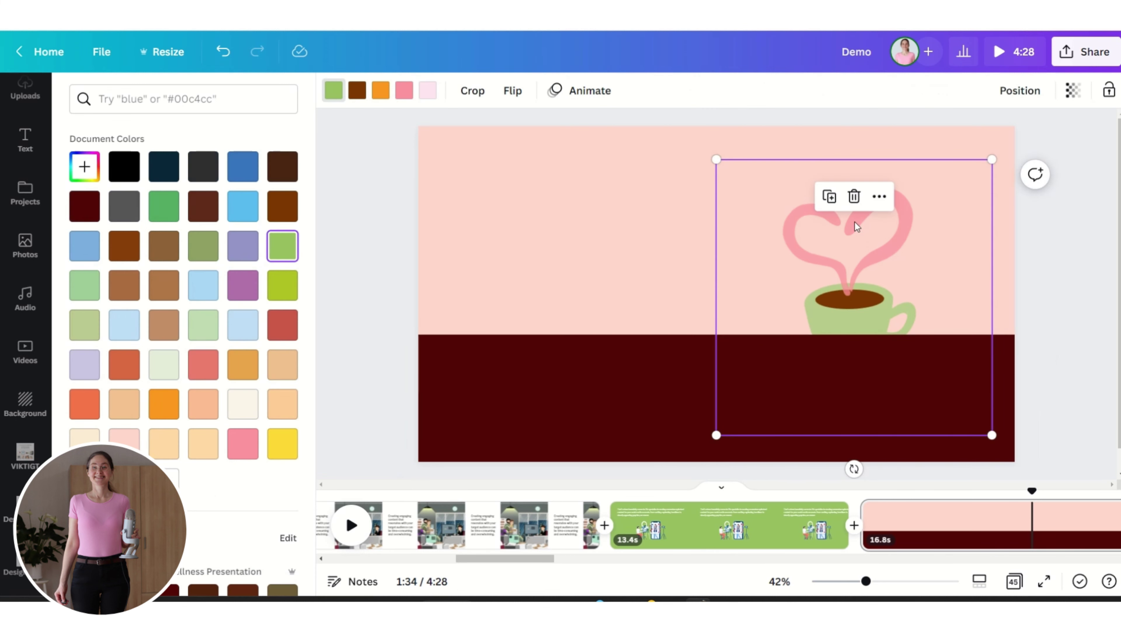
pyautogui.click(1019, 90)
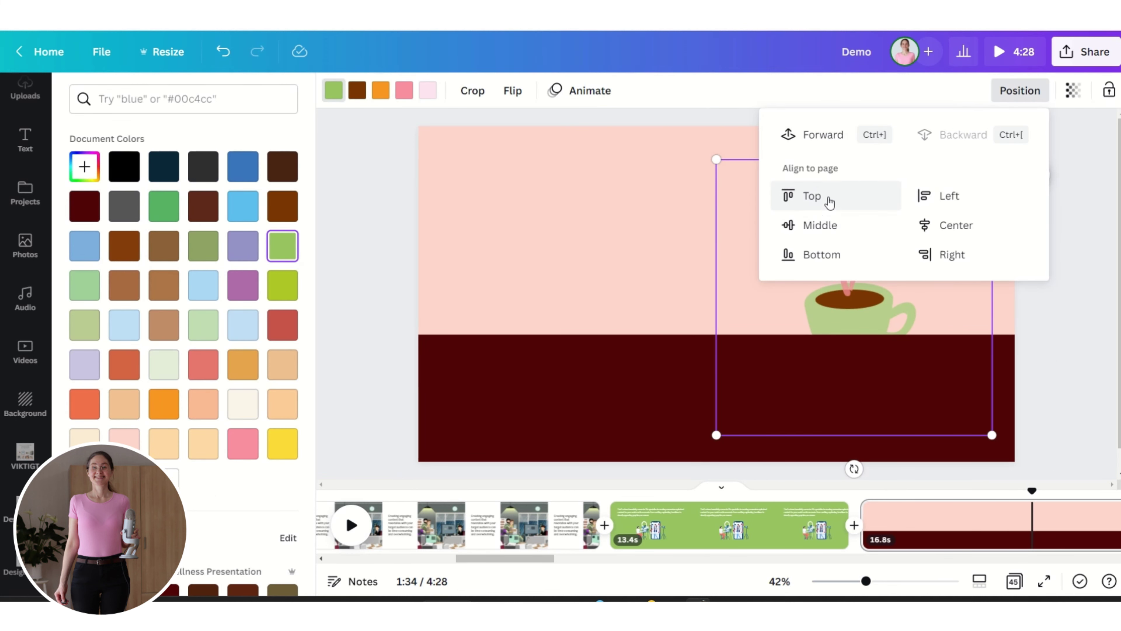
pyautogui.click(821, 134)
pyautogui.click(551, 209)
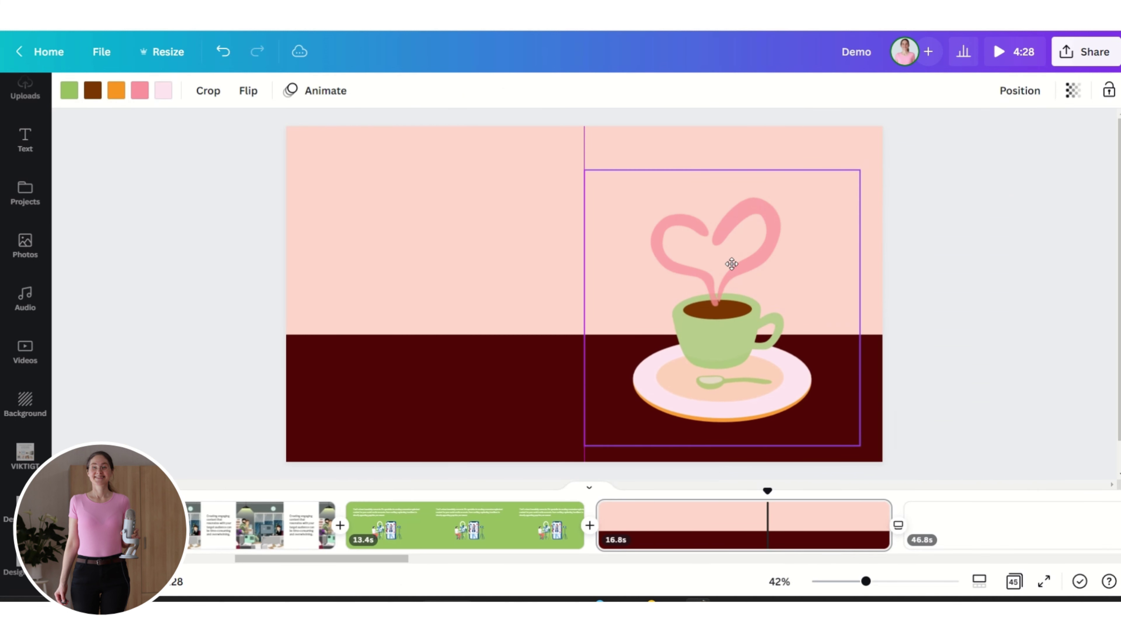
pyautogui.click(550, 223)
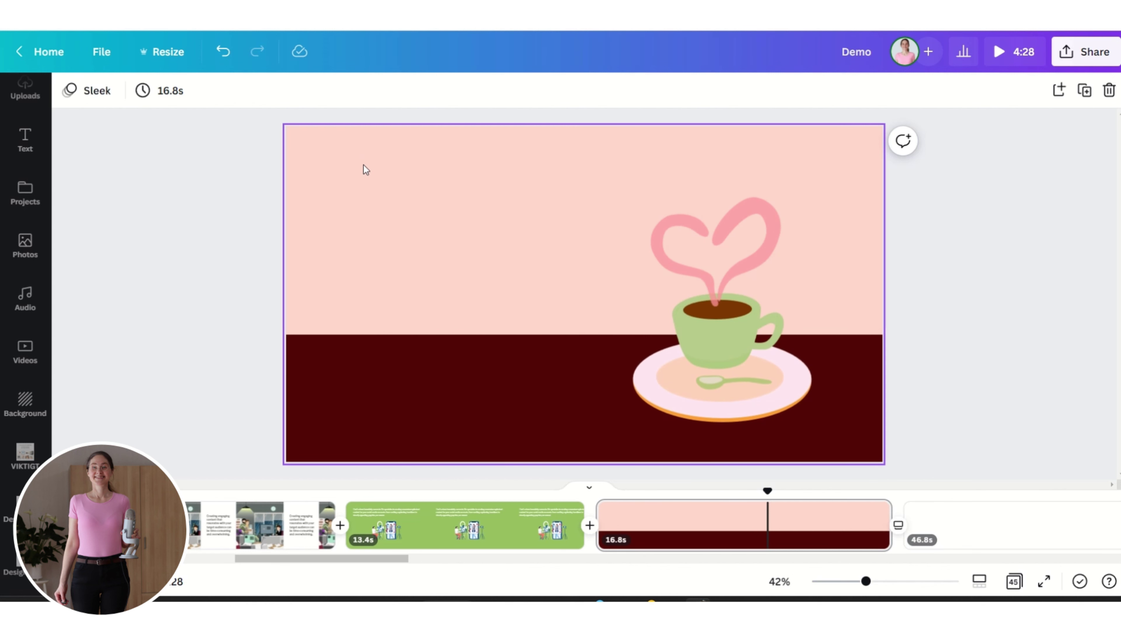
# Paste the closing caption into a new text box along the bottom band and lift the cup slightly
pyautogui.press('t')
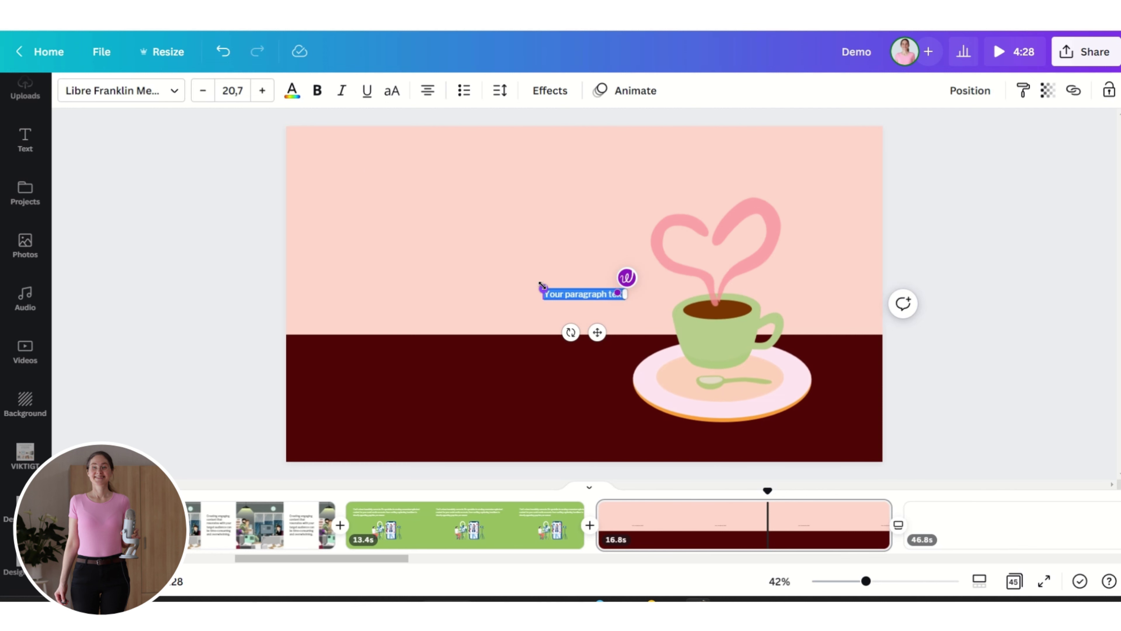
pyautogui.moveTo(545, 279); pyautogui.dragTo(417, 265)
pyautogui.hotkey('ctrl', 'z')
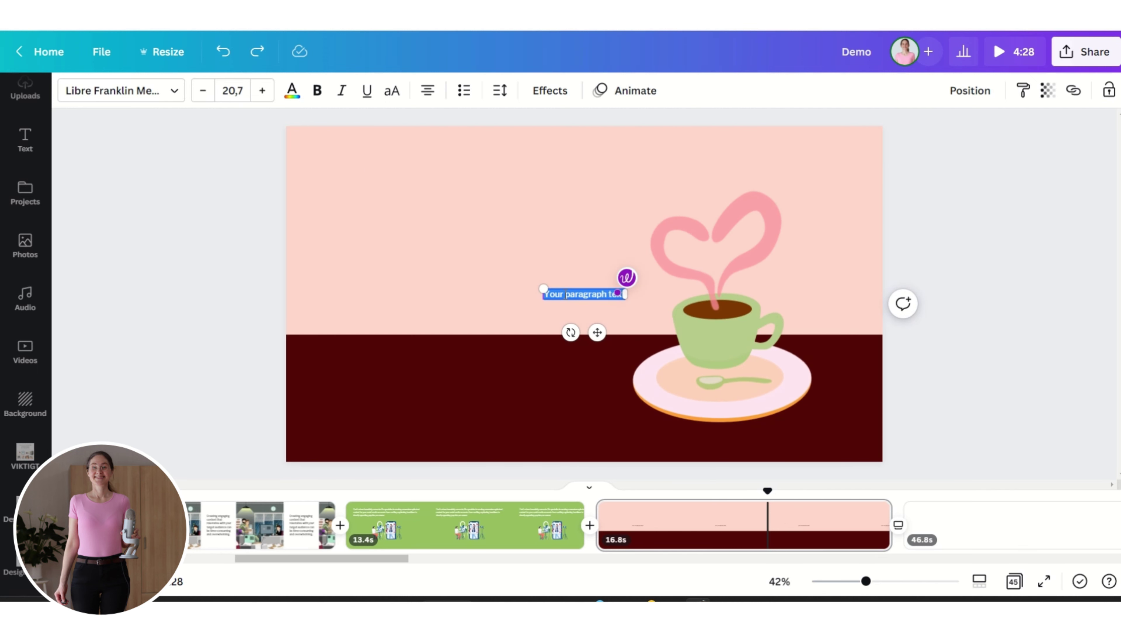
pyautogui.hotkey('ctrl', 'v')
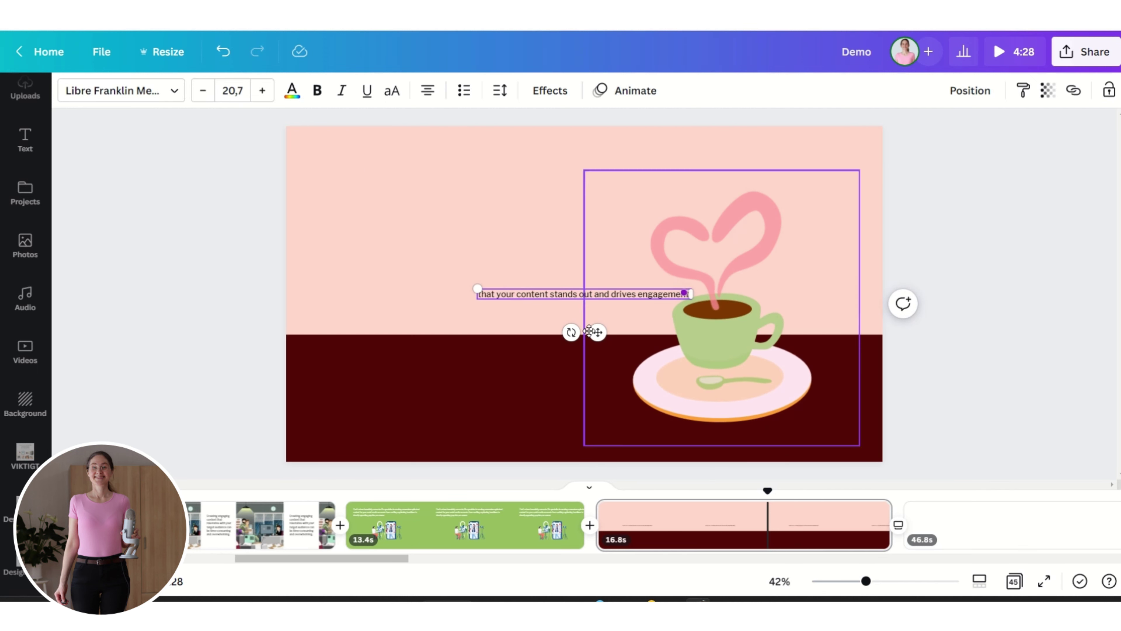
pyautogui.moveTo(589, 331); pyautogui.dragTo(475, 261)
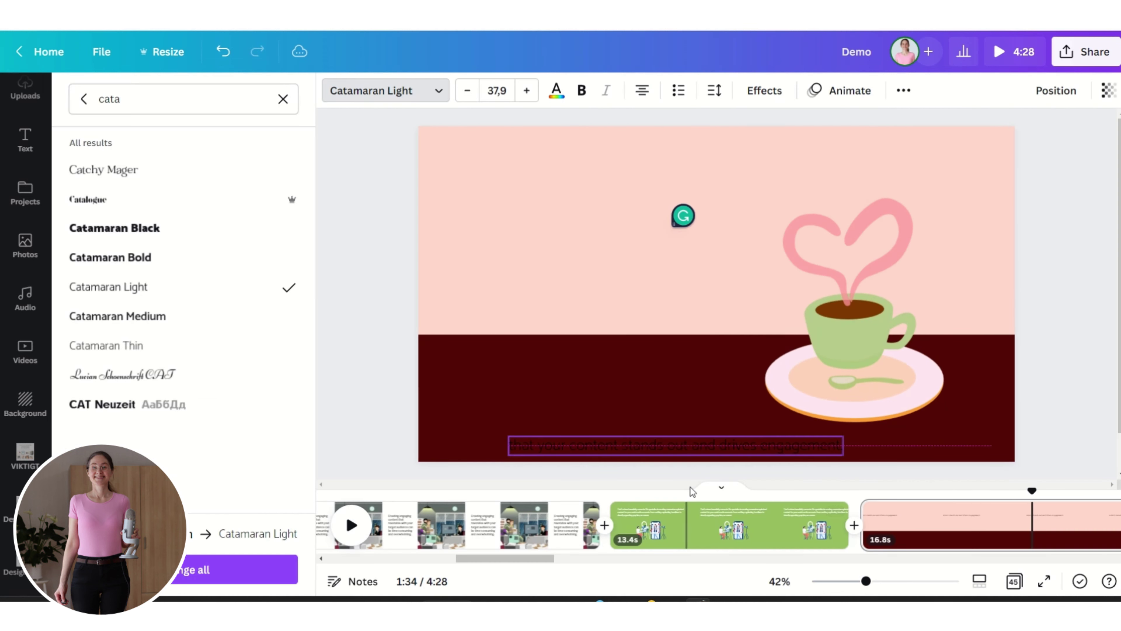
pyautogui.moveTo(692, 492); pyautogui.dragTo(723, 485)
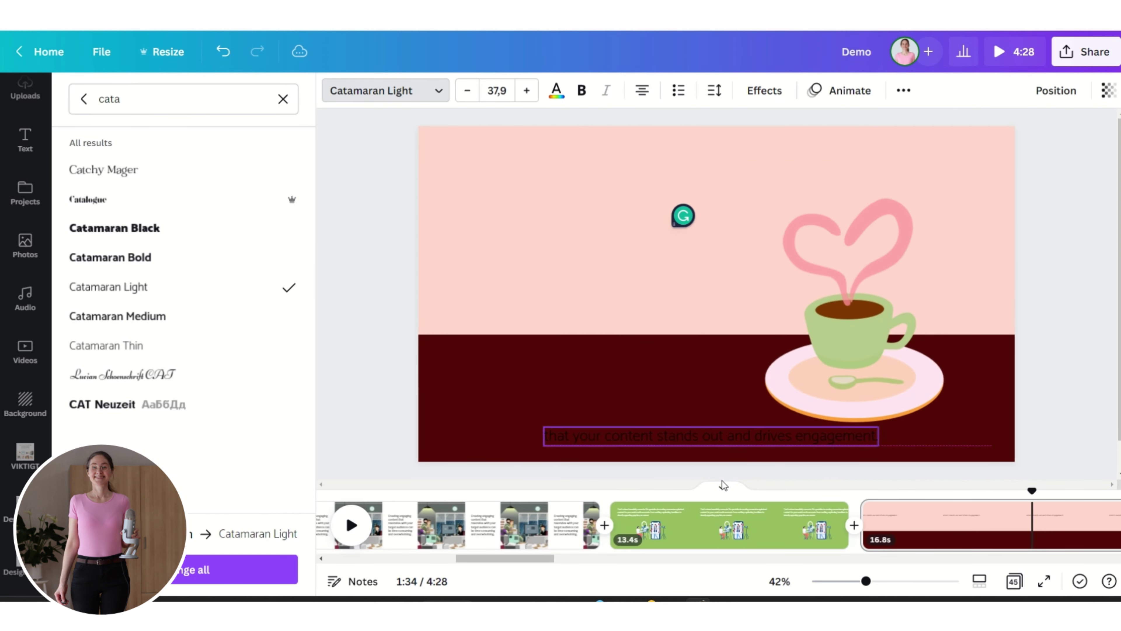
pyautogui.moveTo(544, 427); pyautogui.dragTo(498, 424)
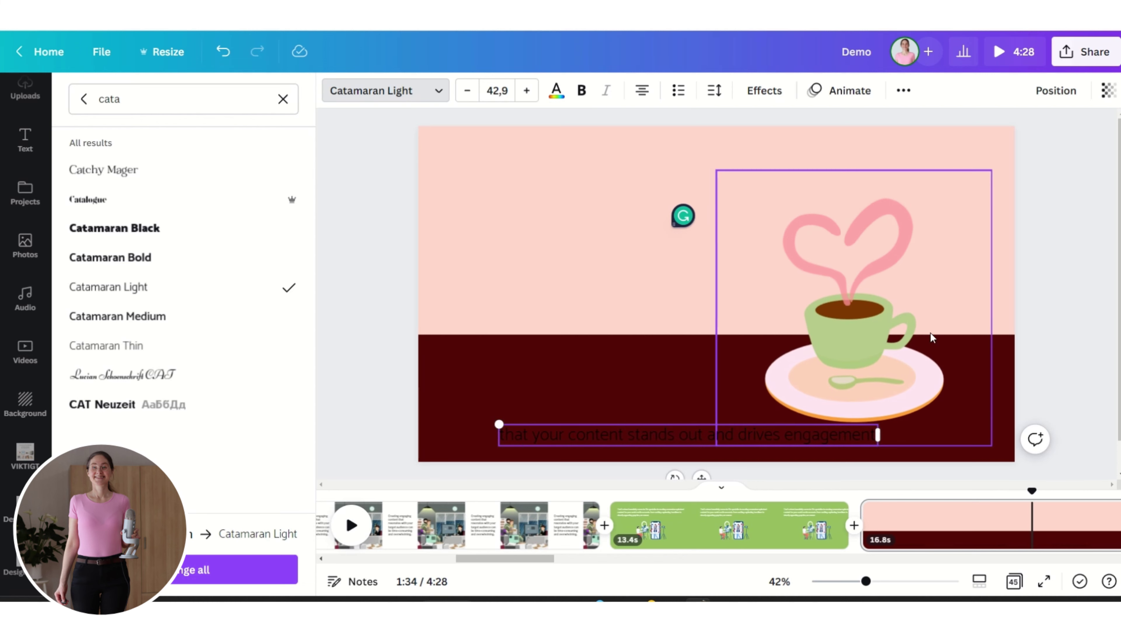
pyautogui.moveTo(931, 337); pyautogui.dragTo(843, 298)
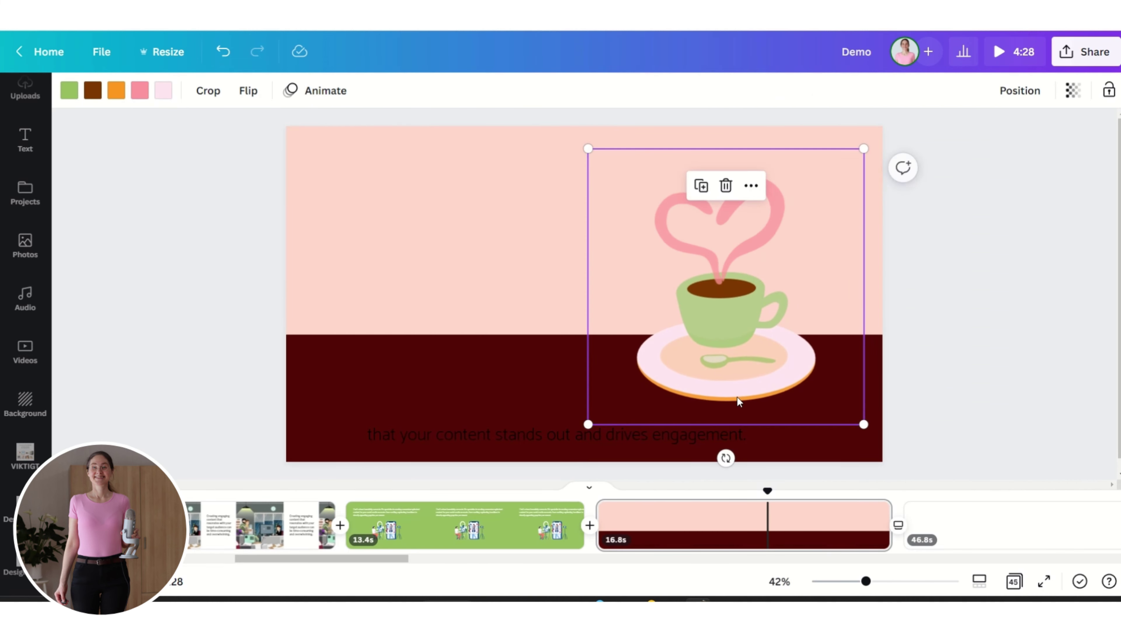
# Enlarge the caption, make it white and centre it horizontally on the page
pyautogui.click(530, 435)
pyautogui.moveTo(365, 420); pyautogui.dragTo(353, 424)
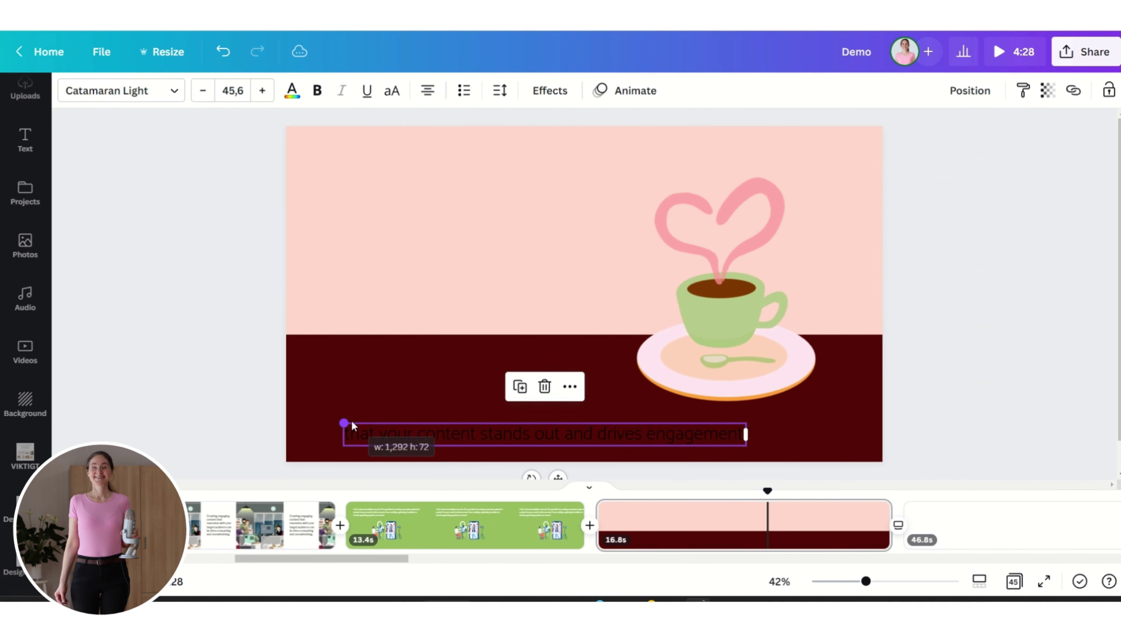
pyautogui.click(292, 91)
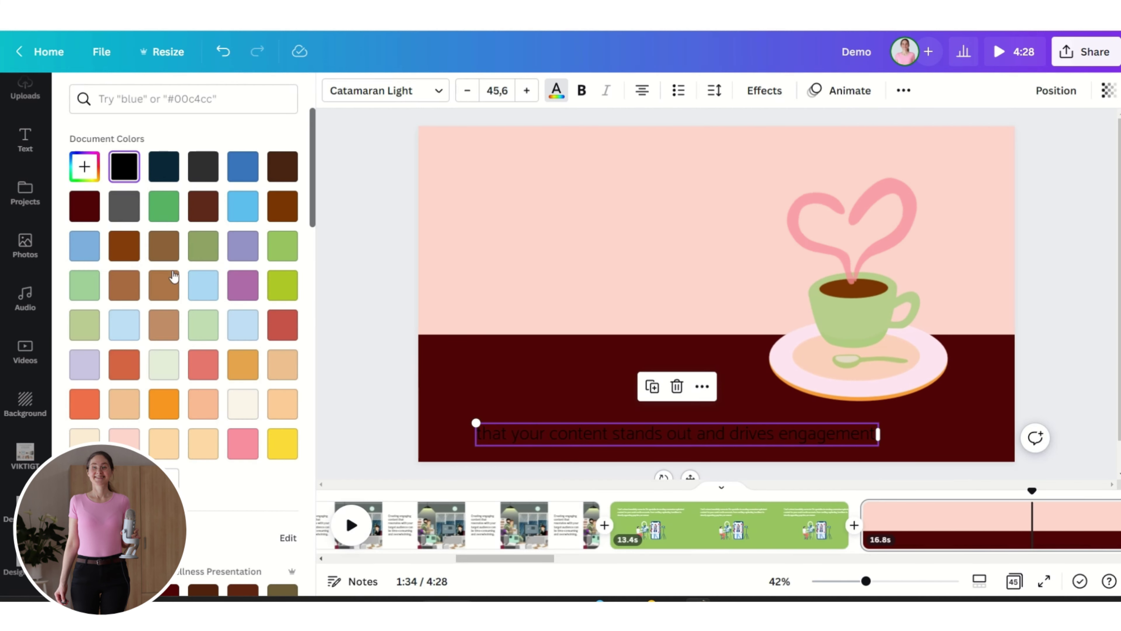
pyautogui.click(168, 477)
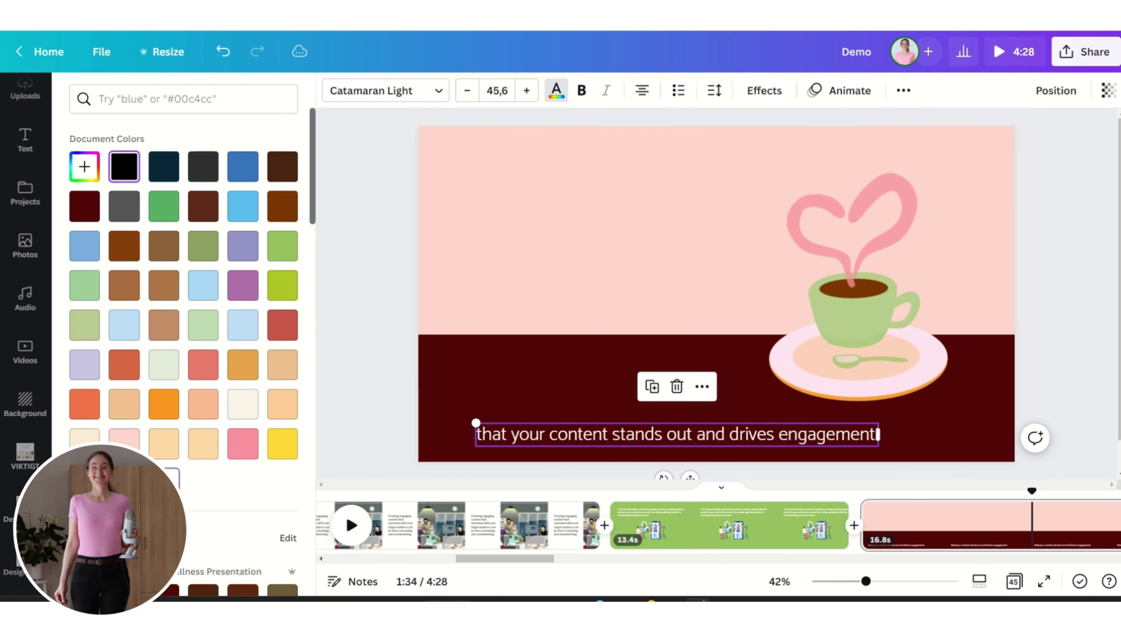
pyautogui.click(699, 432)
pyautogui.moveTo(697, 420); pyautogui.dragTo(726, 414)
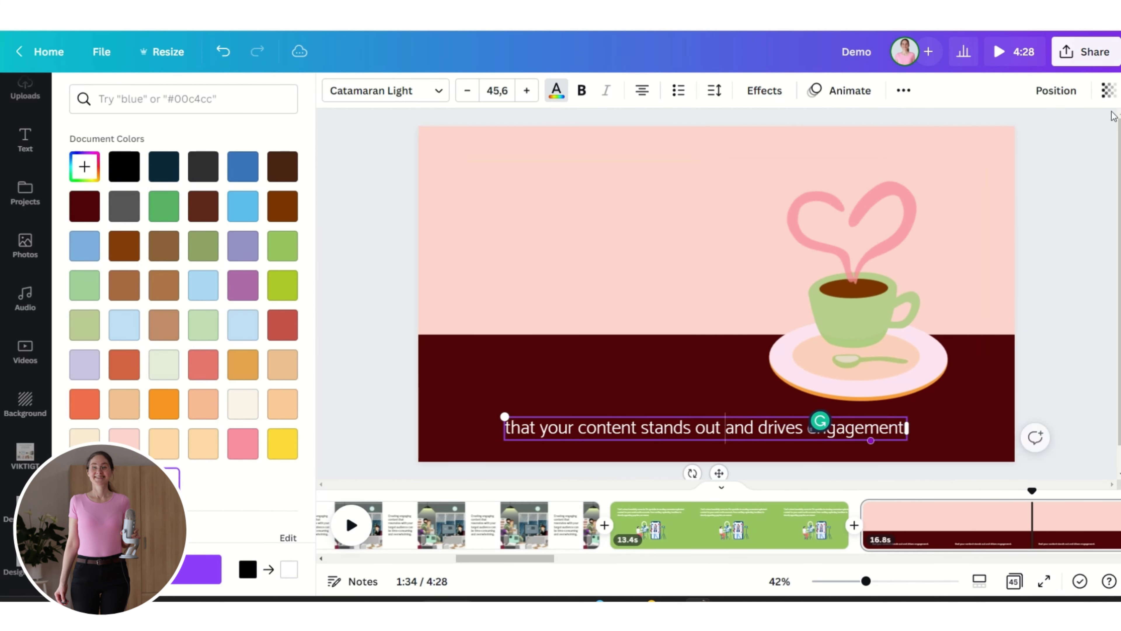
pyautogui.click(1055, 90)
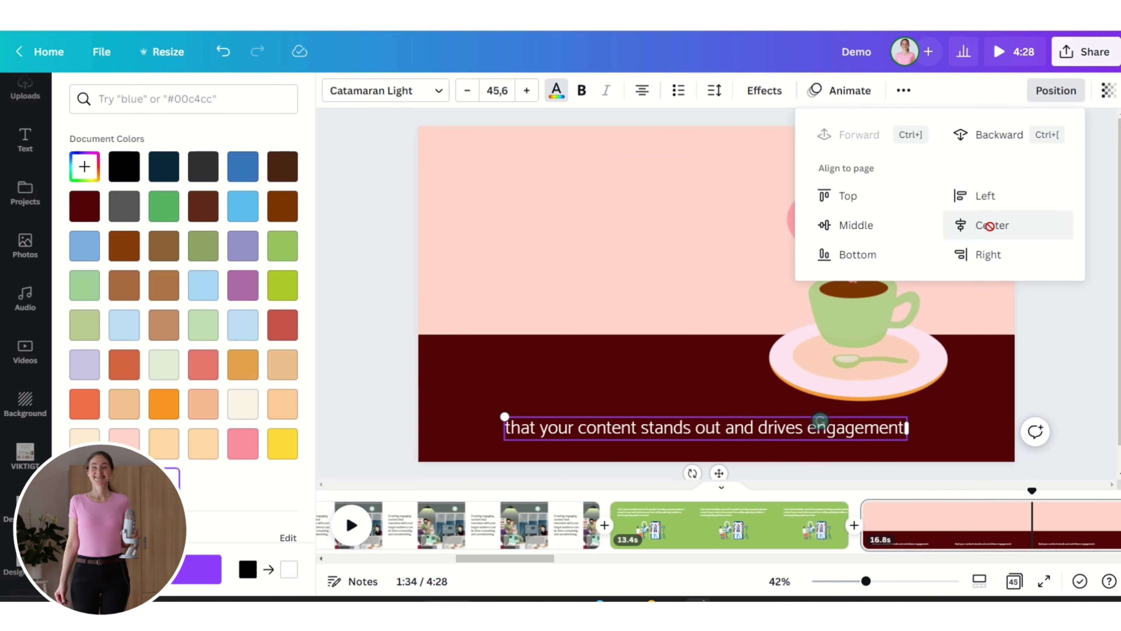
pyautogui.click(605, 363)
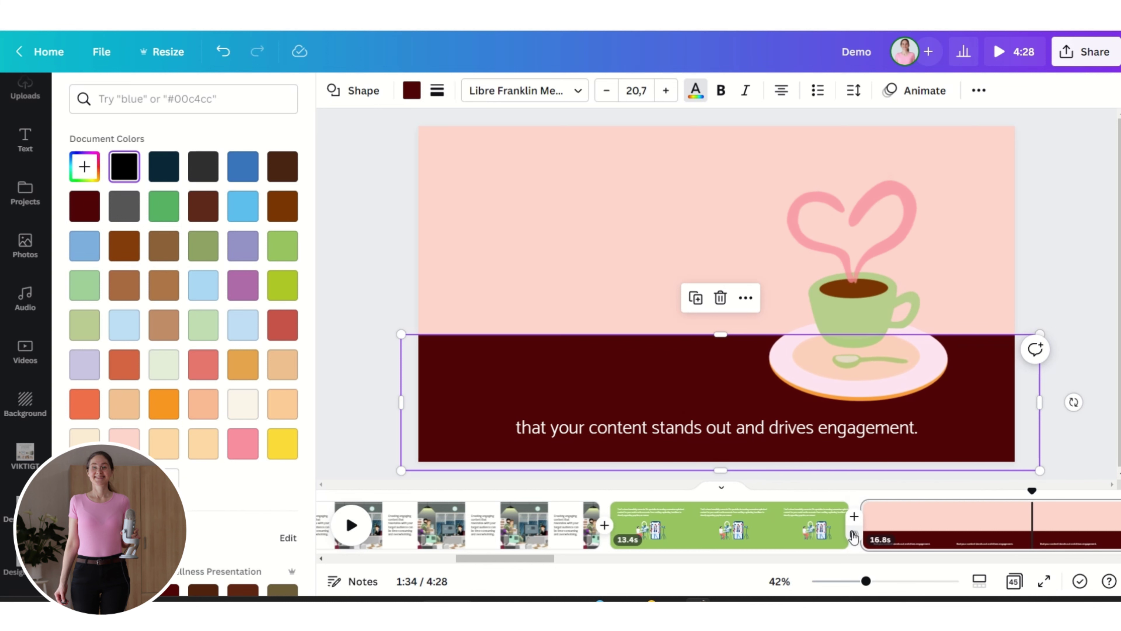
# Add a page transition and duplicate the coffee page
pyautogui.click(852, 536)
pyautogui.click(91, 258)
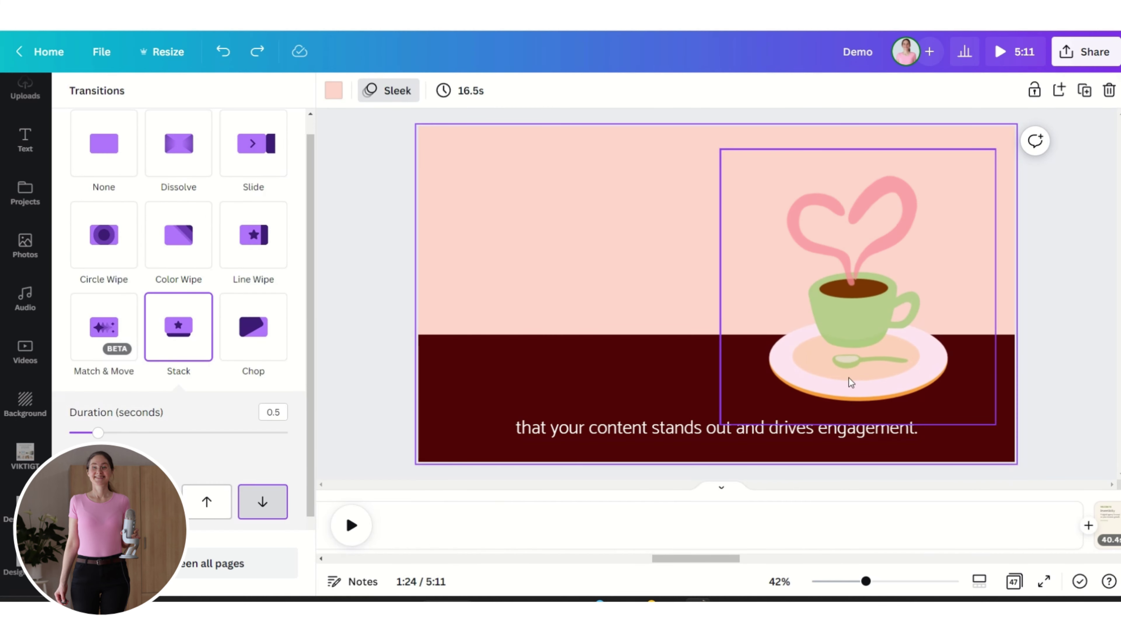
pyautogui.click(1084, 91)
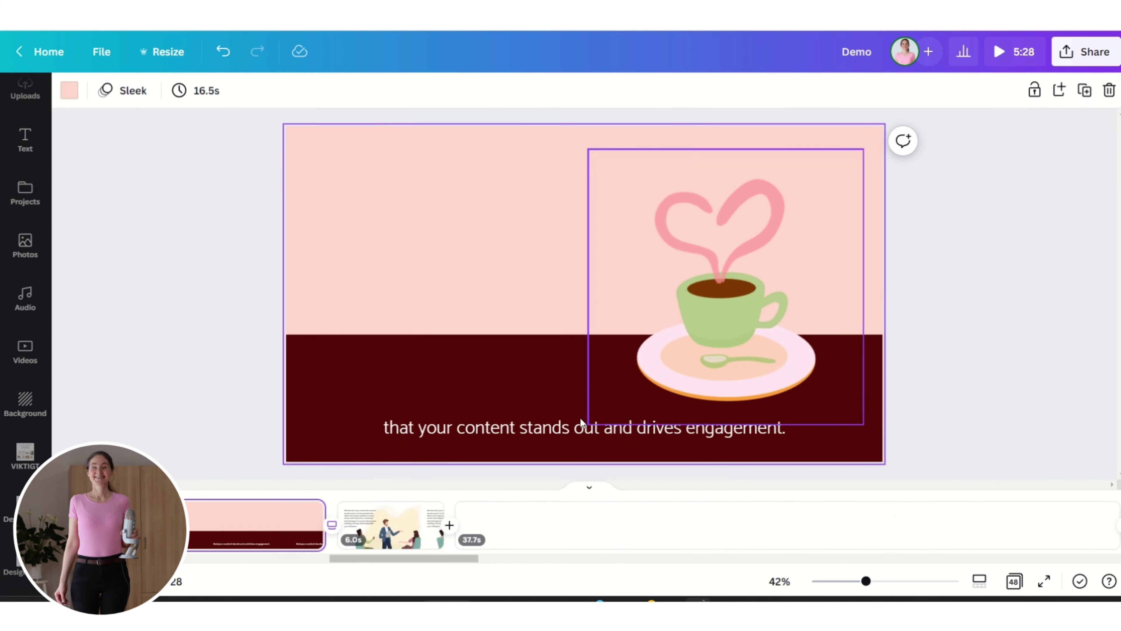
# Move the optimal-times paragraph to the top, apply Typewriter and preview the animation
pyautogui.moveTo(561, 431); pyautogui.dragTo(511, 183)
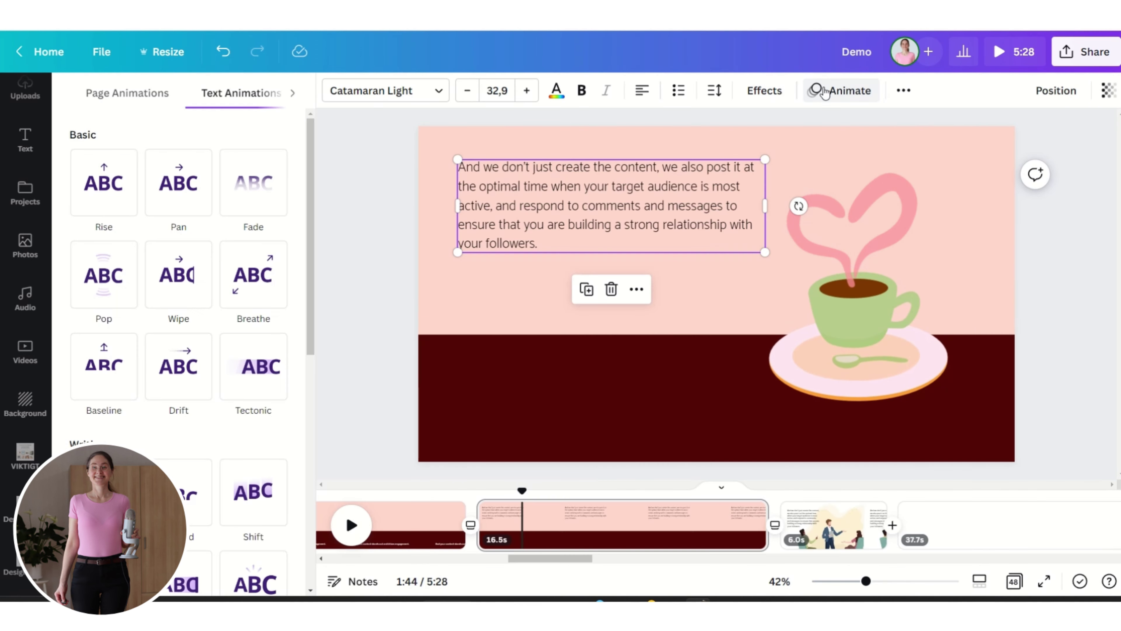
pyautogui.scroll(-2, 219, 357)
pyautogui.click(100, 412)
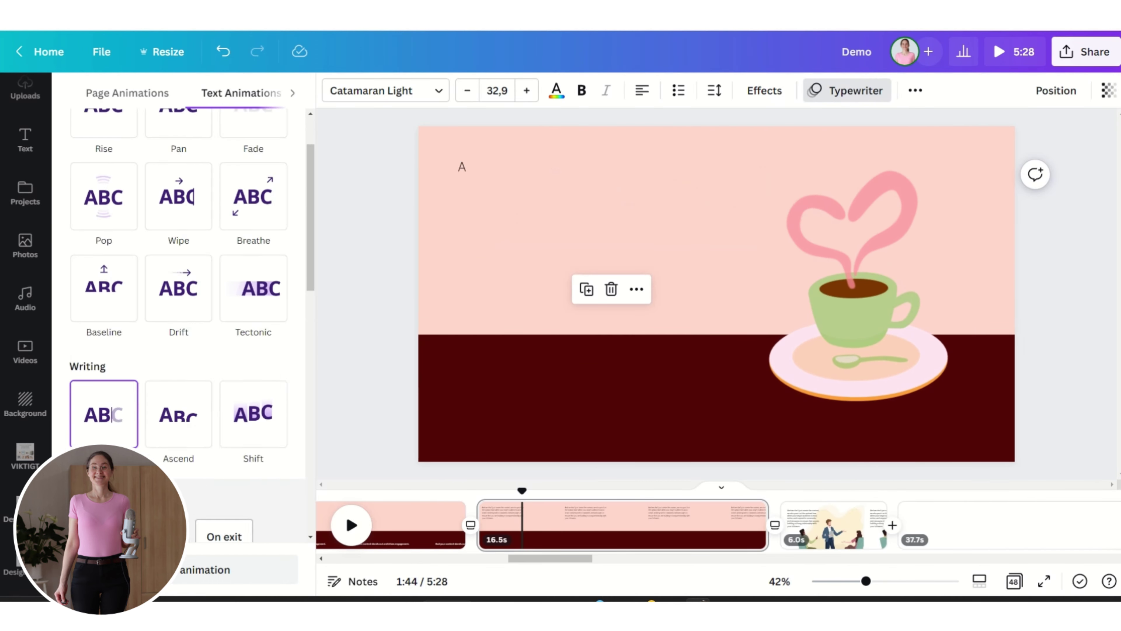
pyautogui.click(351, 525)
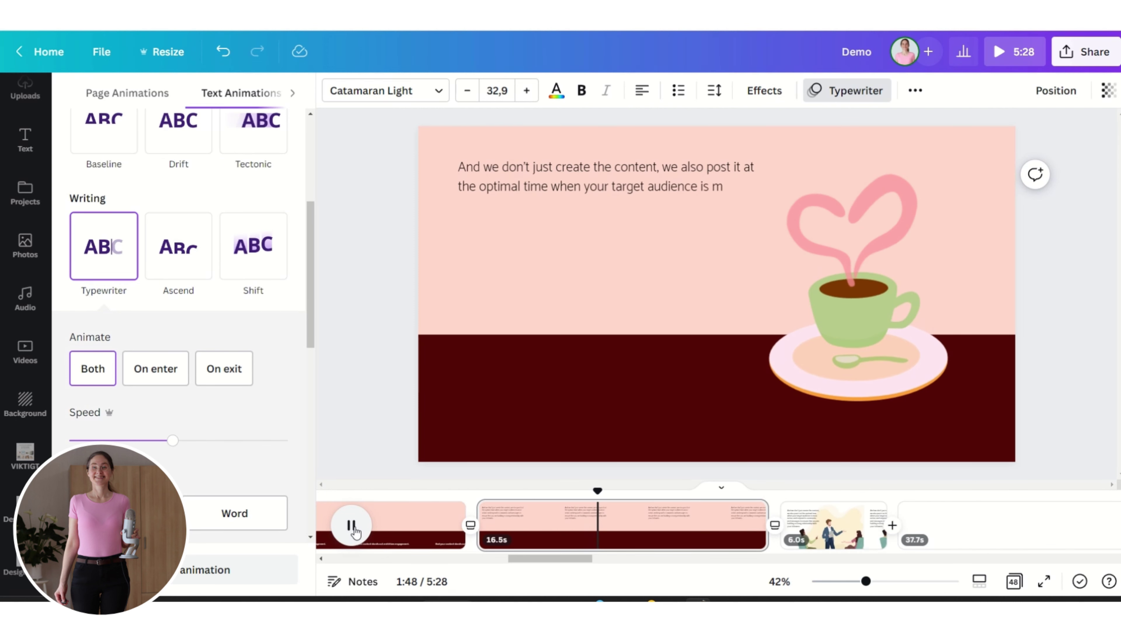
pyautogui.click(351, 525)
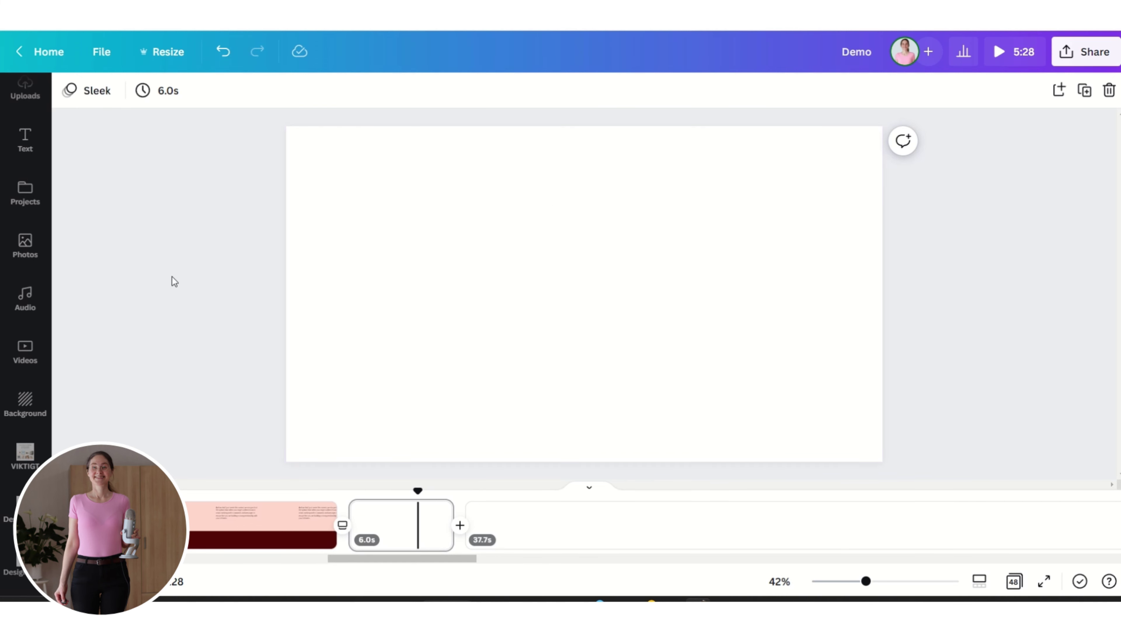
# Place the office-meeting cartoon video from the 'office cartoon' results onto the blank 6.0-second page
pyautogui.click(18, 351)
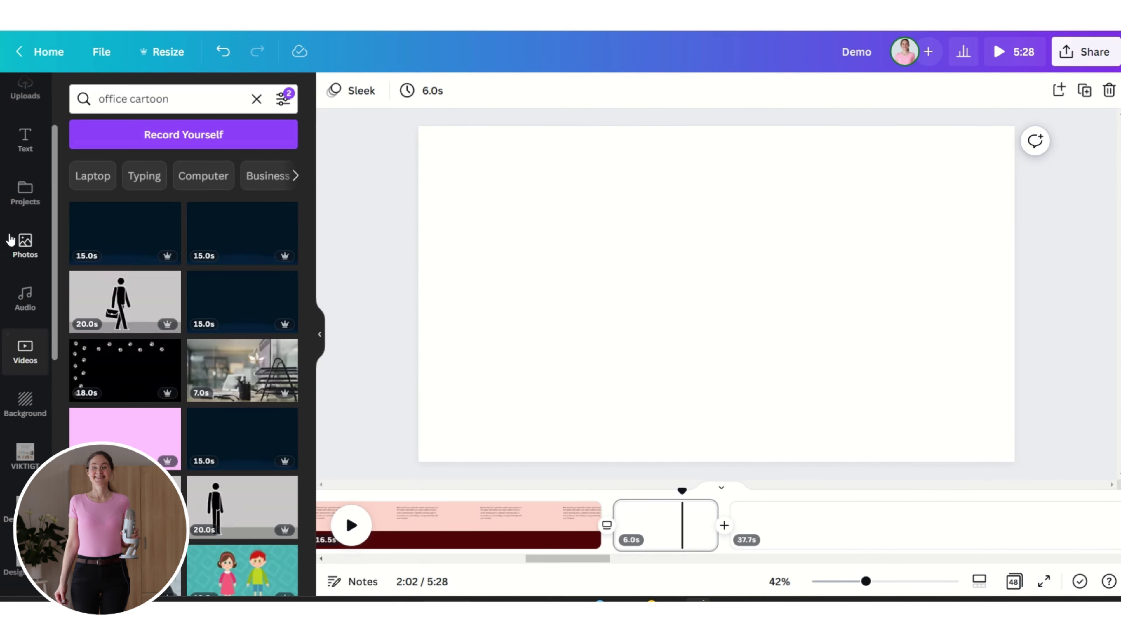
pyautogui.scroll(3, 26, 199)
pyautogui.click(24, 161)
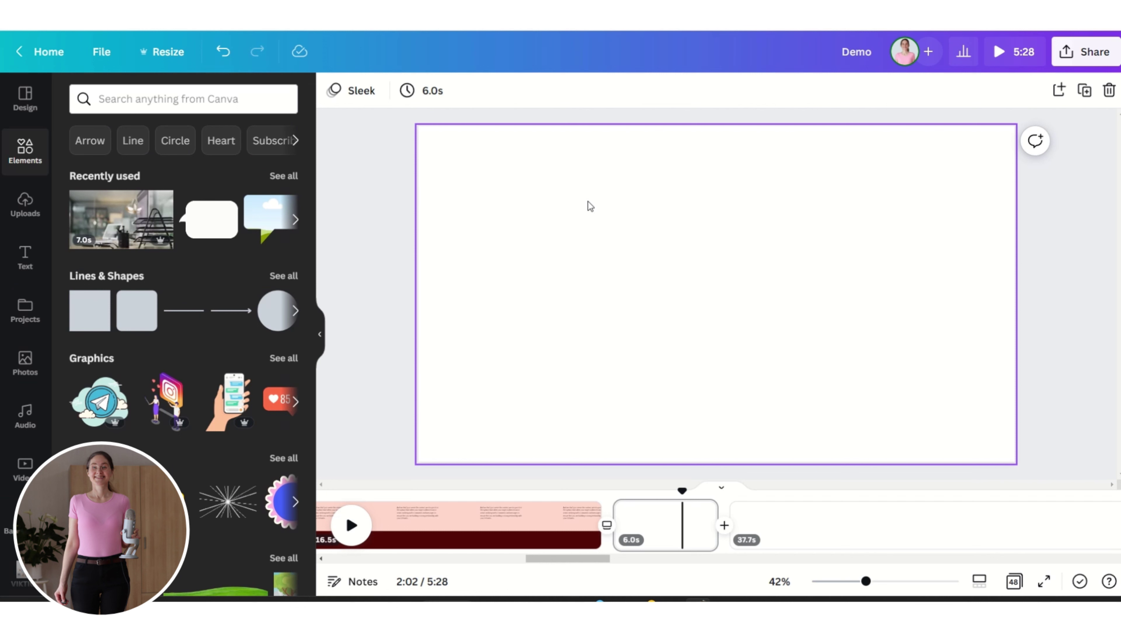
pyautogui.click(641, 207)
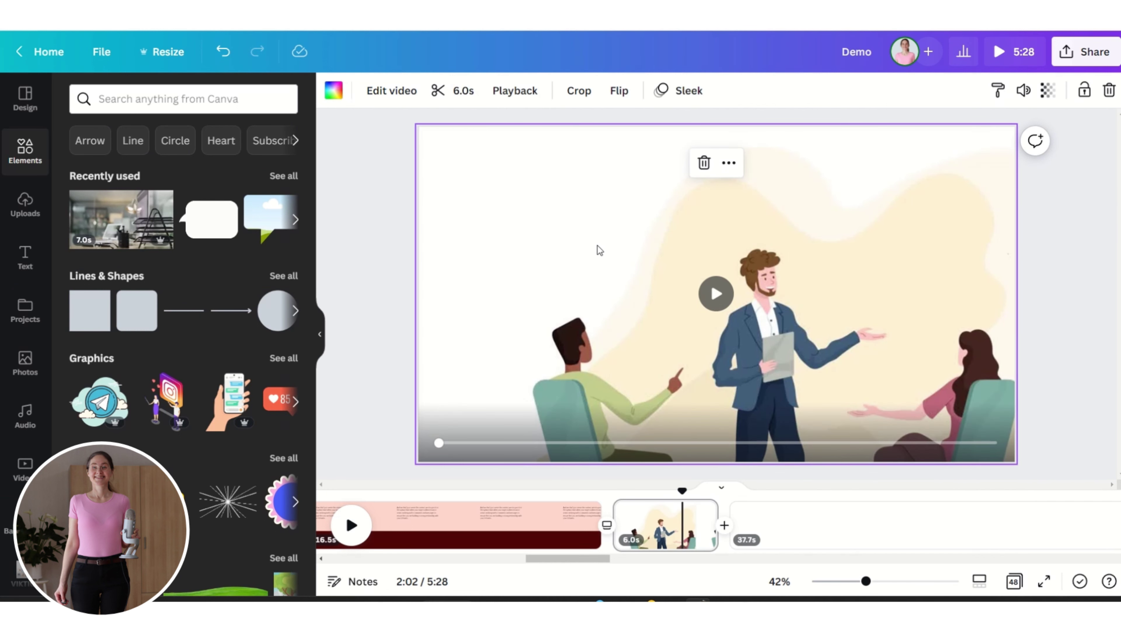
pyautogui.click(320, 334)
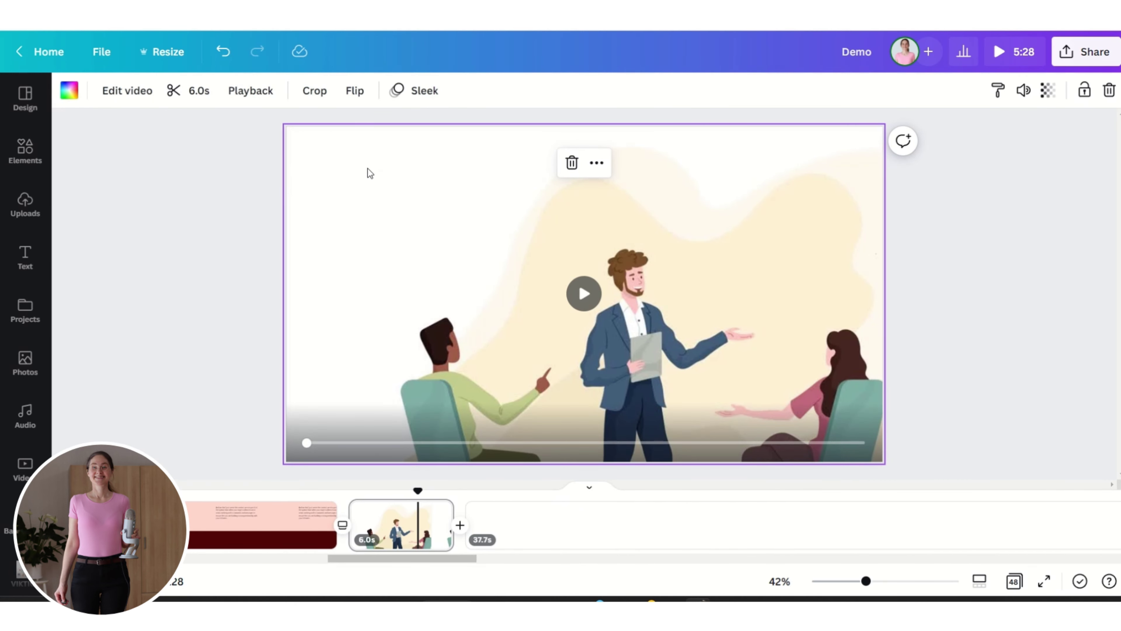
# Add the online-presence sentence as an enlarged text box placed at the top-left
pyautogui.press('t')
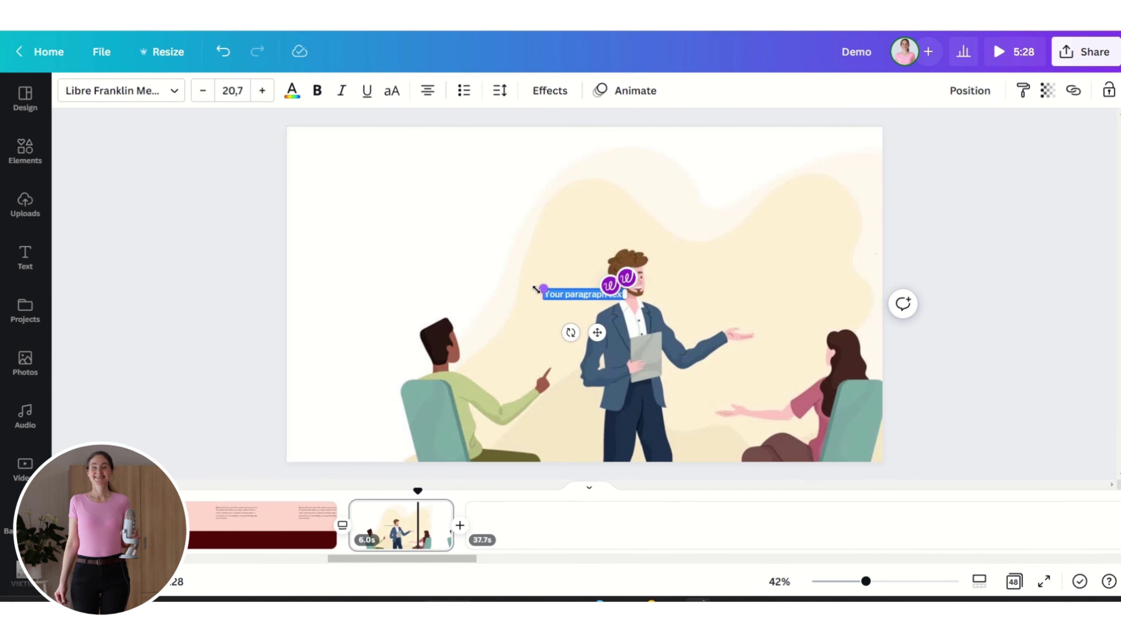
pyautogui.moveTo(523, 279); pyautogui.dragTo(428, 271)
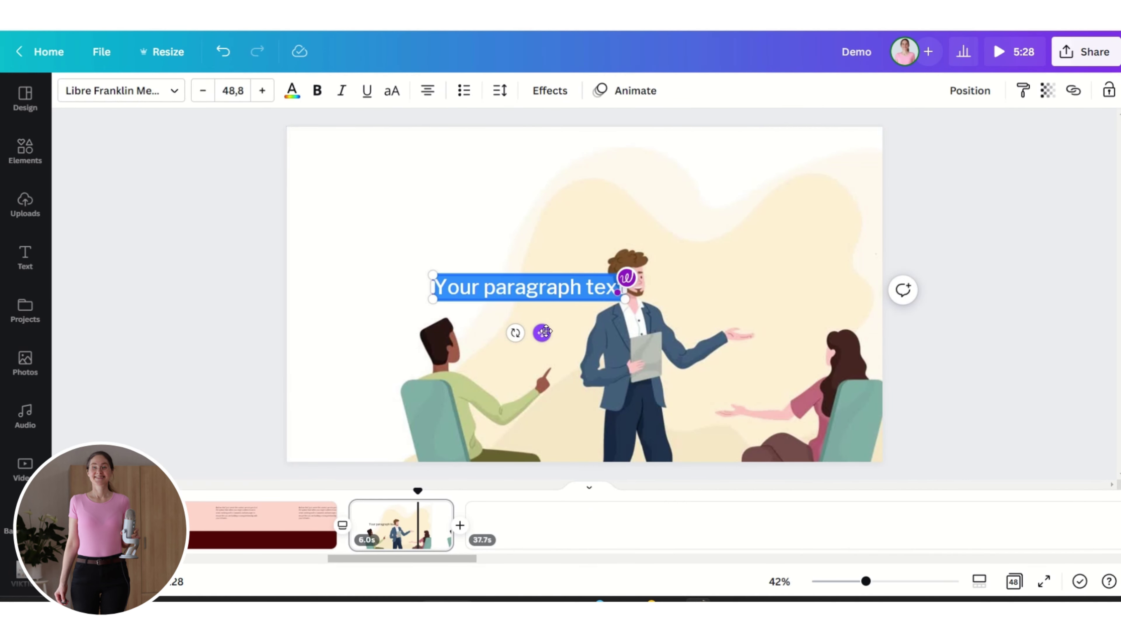
pyautogui.moveTo(544, 331); pyautogui.dragTo(488, 263)
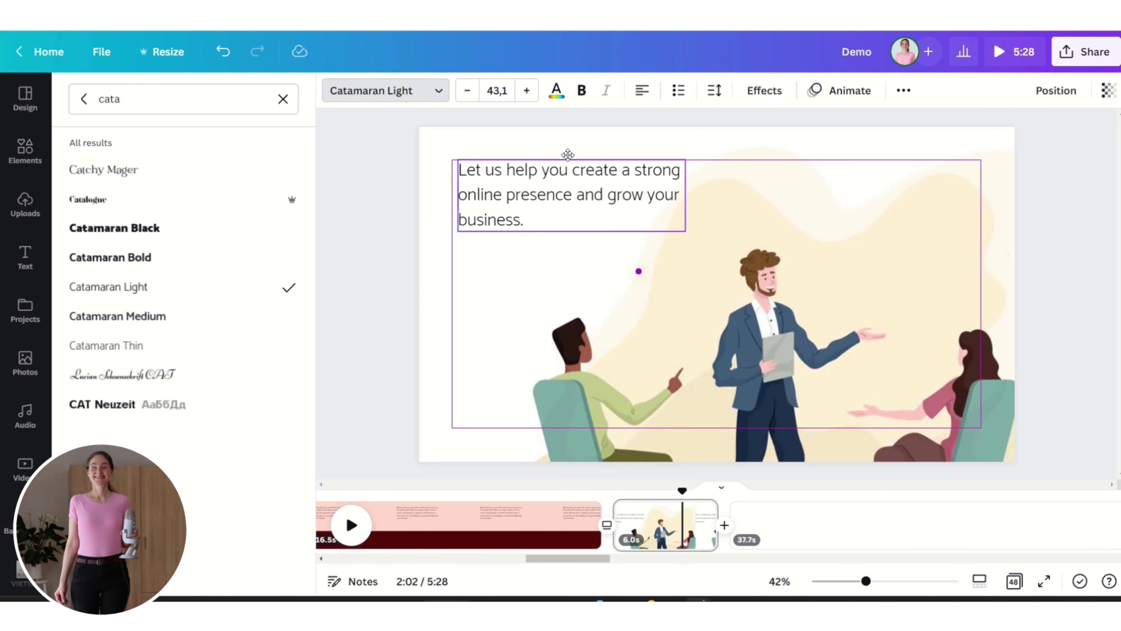
pyautogui.moveTo(568, 154); pyautogui.dragTo(561, 154)
pyautogui.click(757, 91)
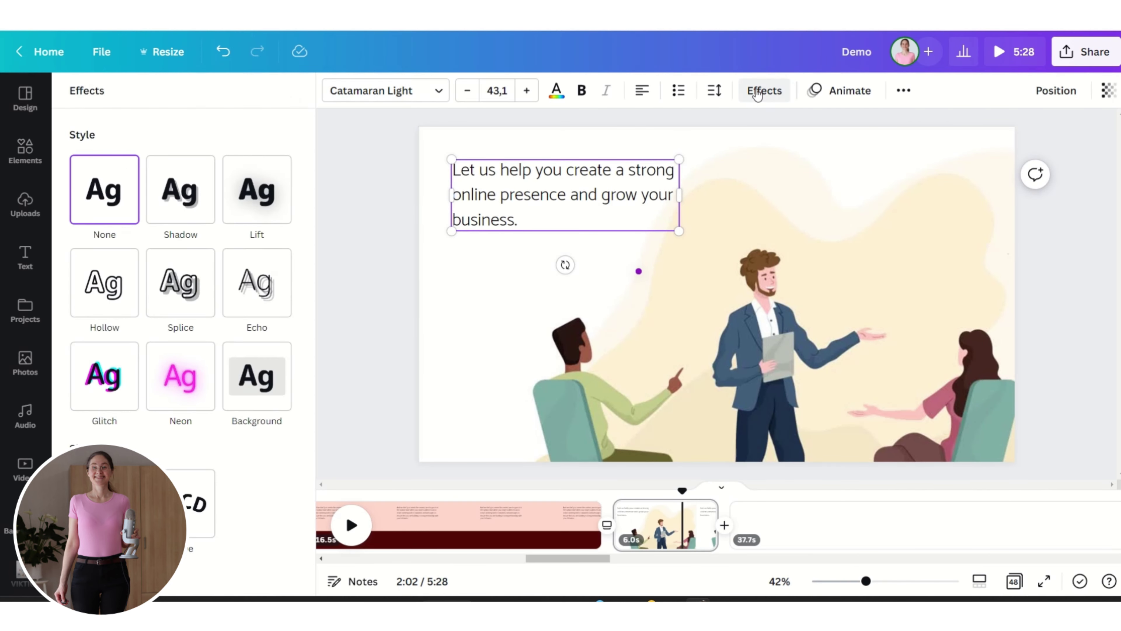
pyautogui.click(757, 93)
# Give the sentence the Typewriter animation with a lowered Speed setting
pyautogui.click(616, 95)
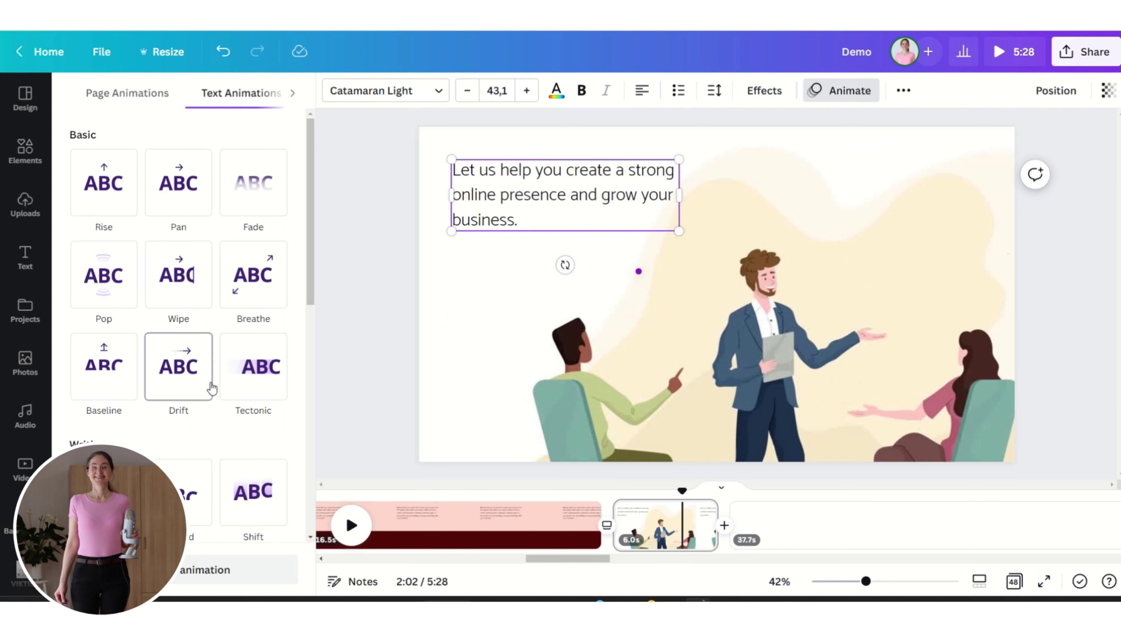
pyautogui.scroll(-2, 145, 441)
pyautogui.click(100, 433)
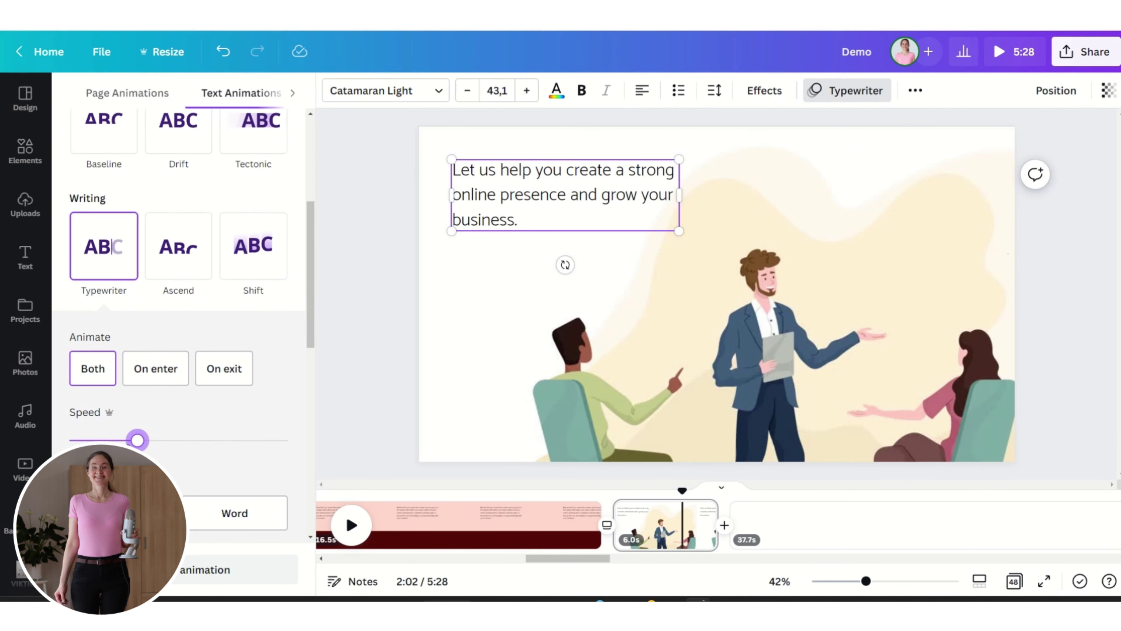
pyautogui.moveTo(137, 440); pyautogui.dragTo(117, 440)
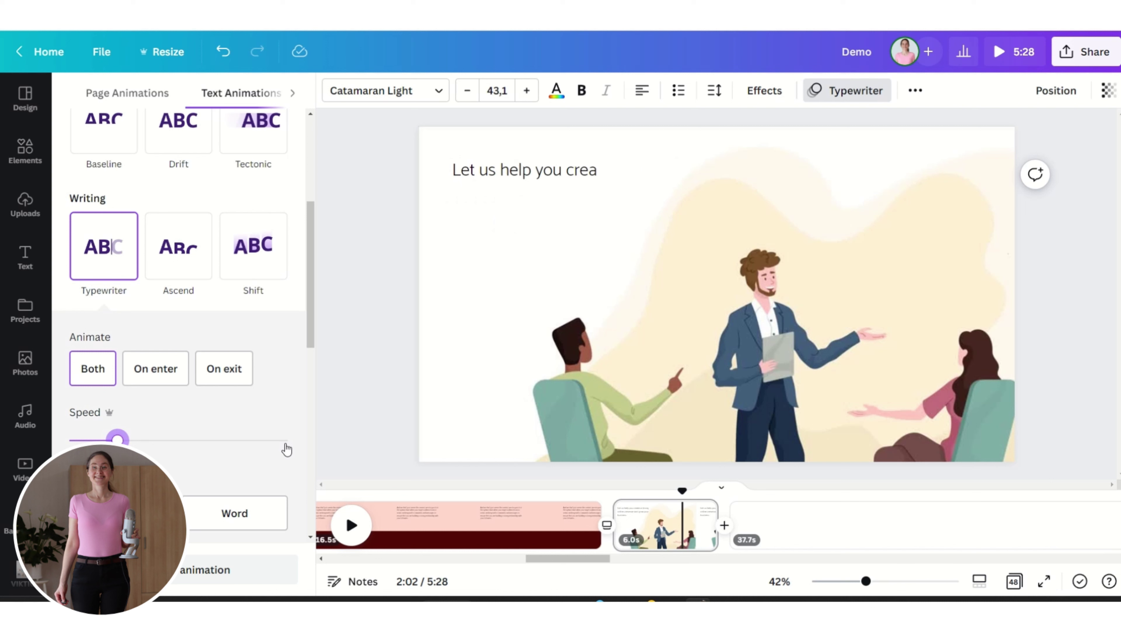
pyautogui.moveTo(564, 558); pyautogui.dragTo(569, 558)
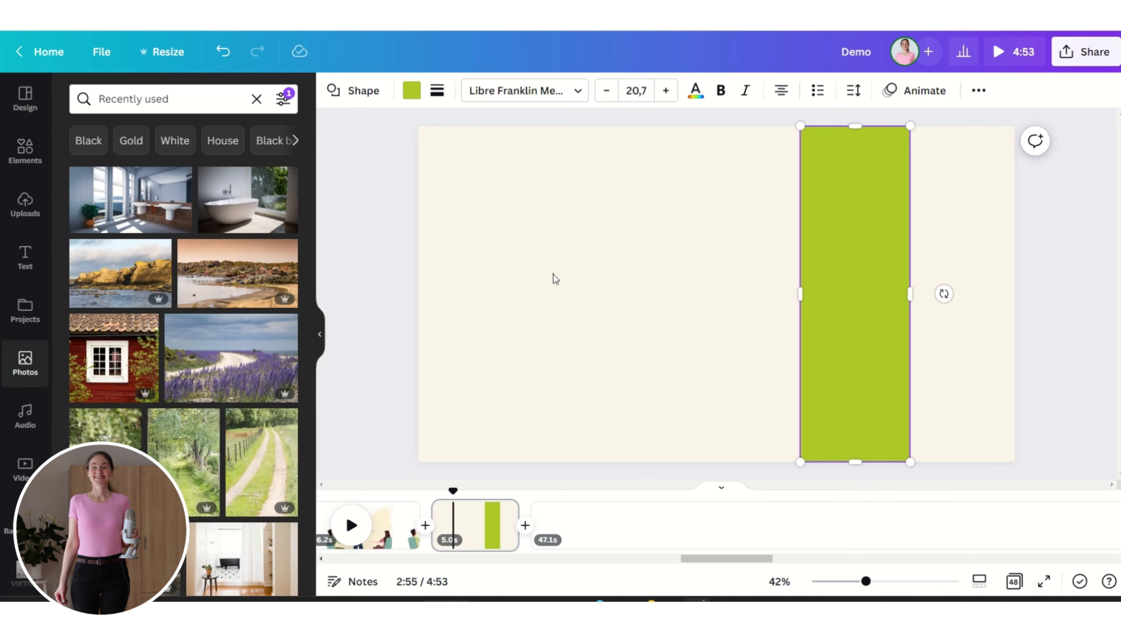
# Place the ground-coffee paper-filter photo on the Inventicity slide, dragged right and down
pyautogui.click(505, 200)
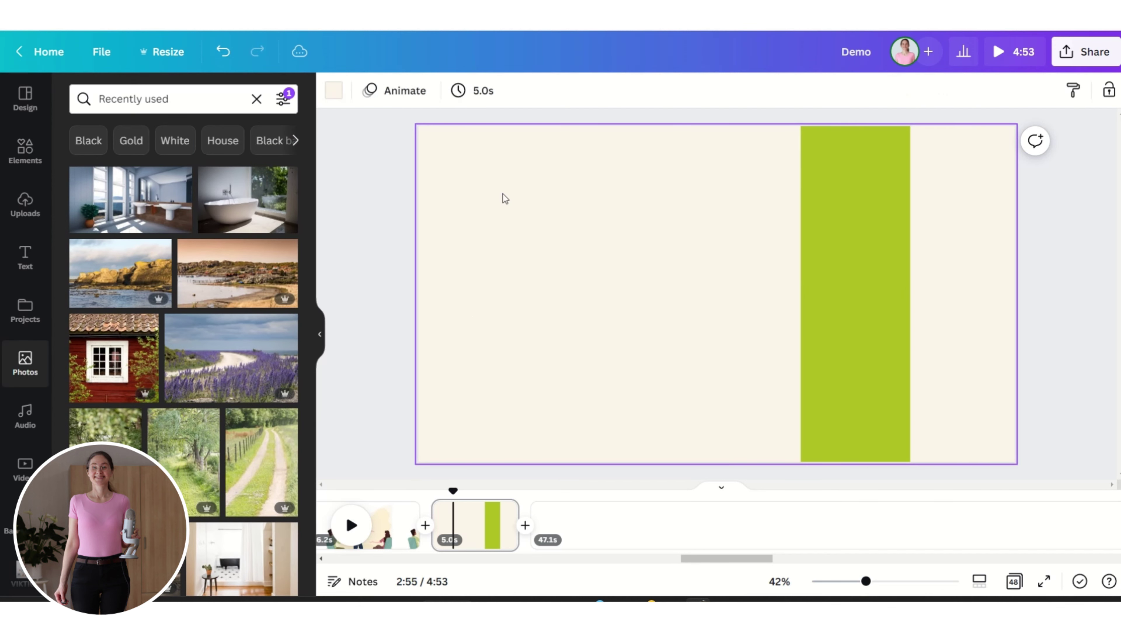
pyautogui.hotkey('ctrl', 'v')
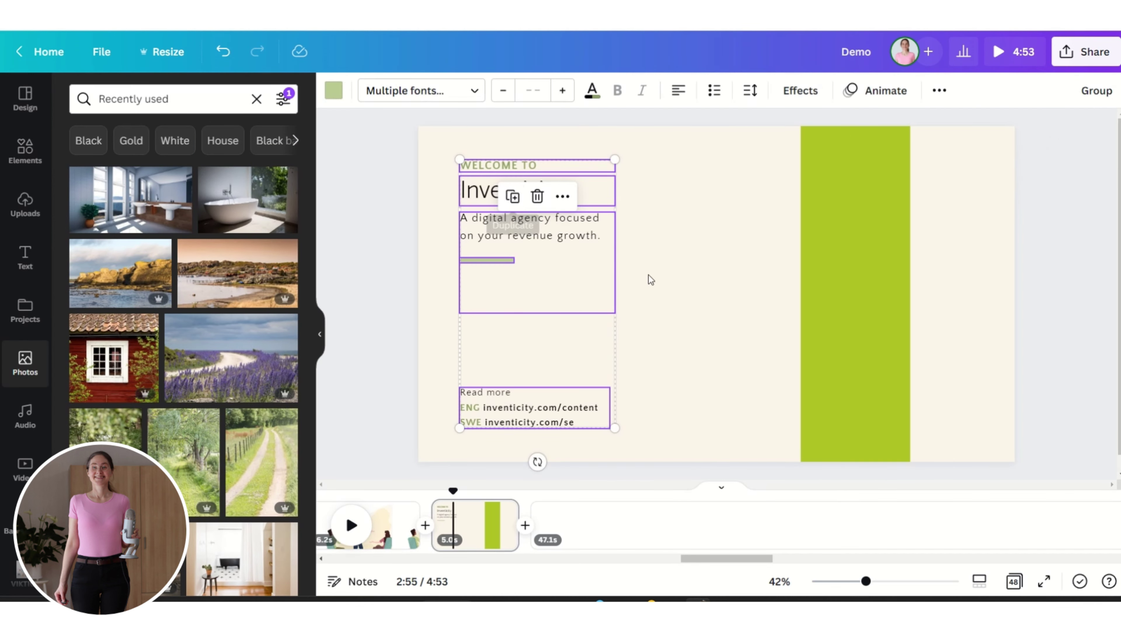
pyautogui.click(719, 226)
pyautogui.click(498, 291)
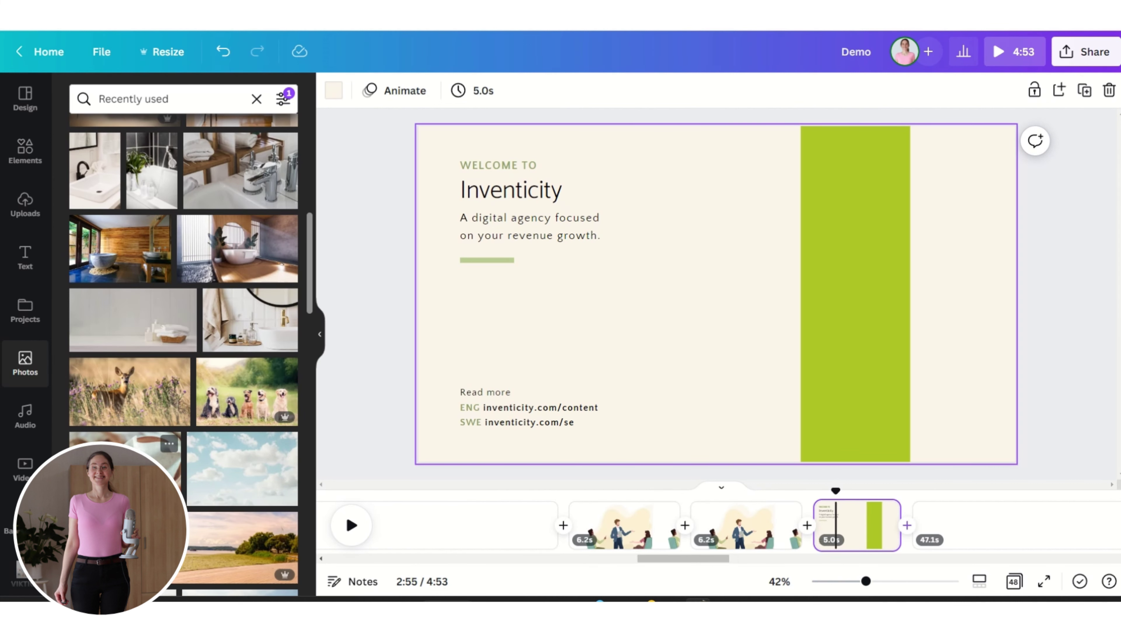
pyautogui.click(125, 438)
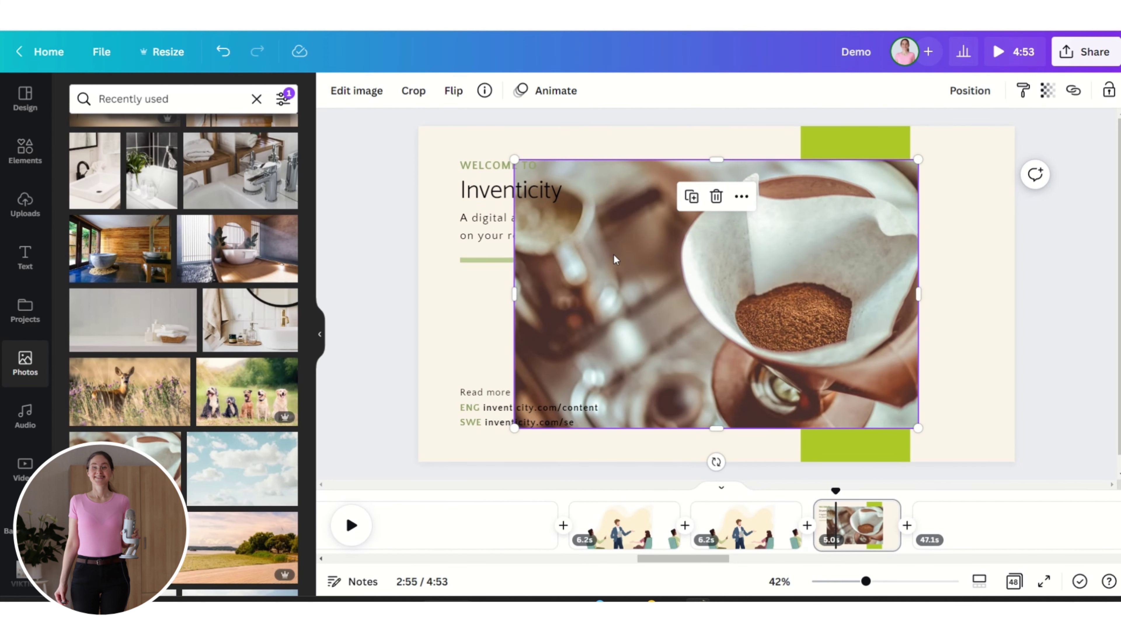
pyautogui.moveTo(674, 266); pyautogui.dragTo(720, 286)
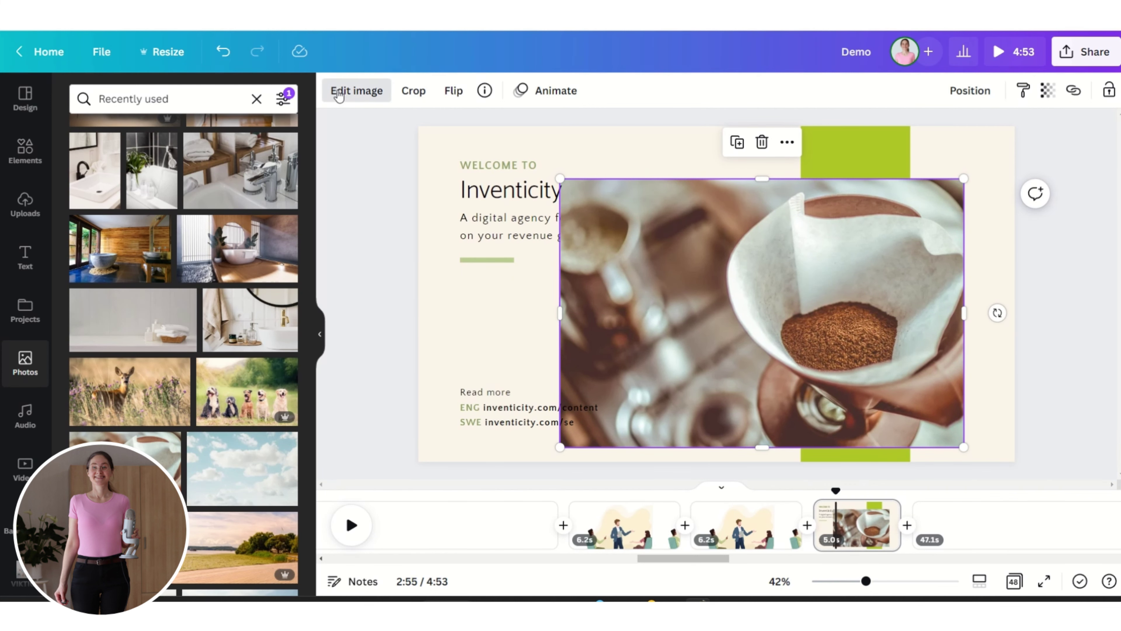
# Wrap the coffee photo in the Phone 19 smartmockup, then shrink and drag it onto the green bar
pyautogui.click(356, 91)
pyautogui.scroll(-10, 143, 384)
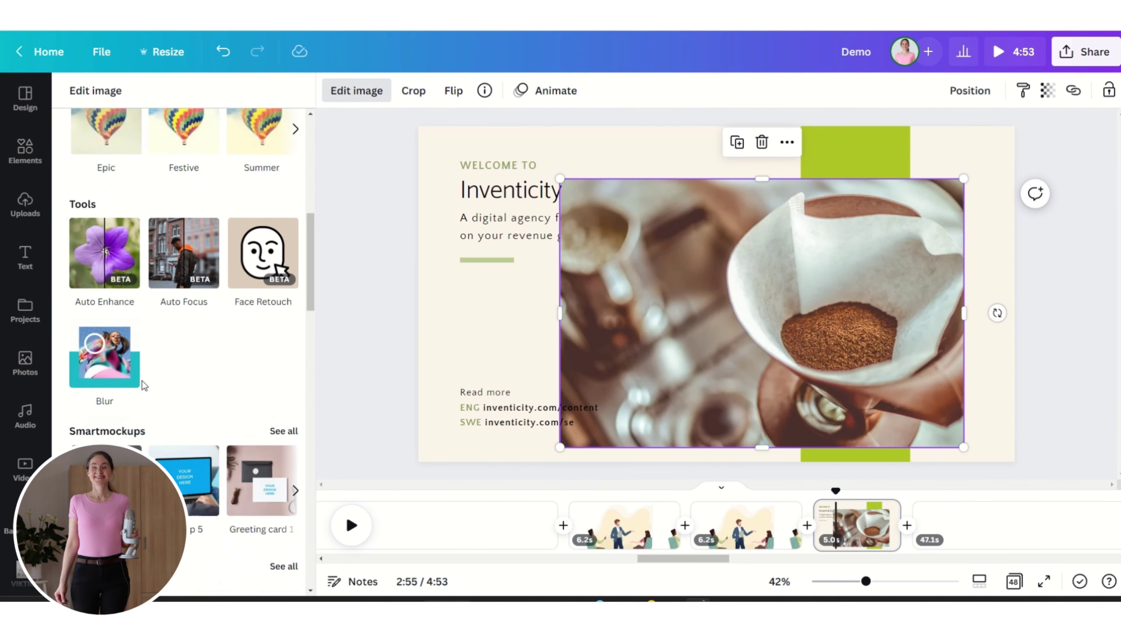
pyautogui.click(283, 316)
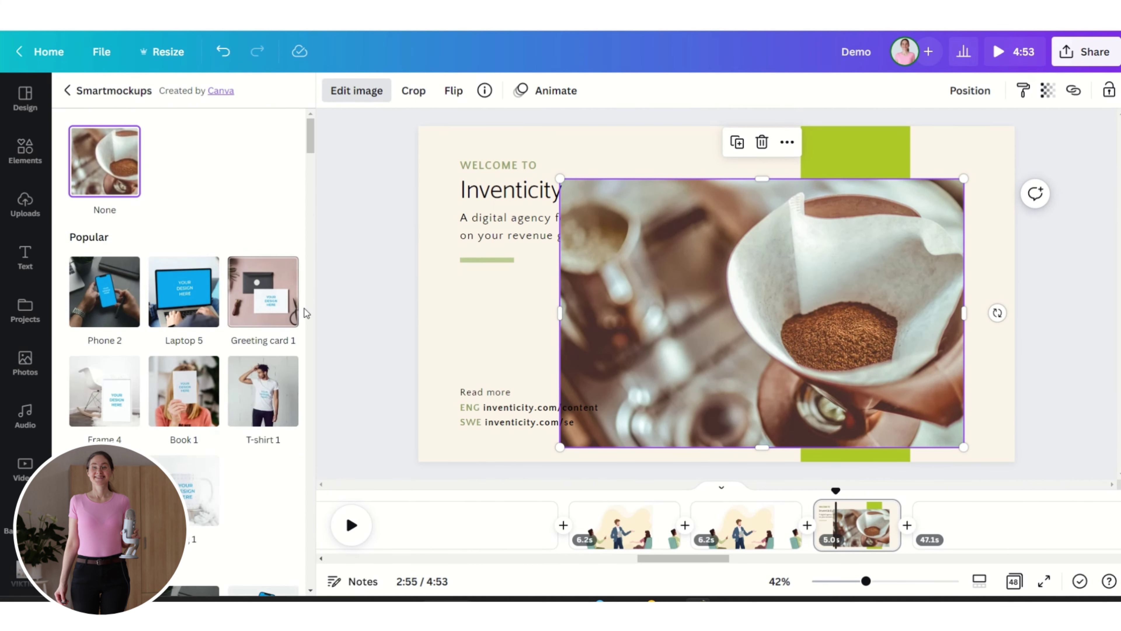
pyautogui.scroll(-4, 249, 430)
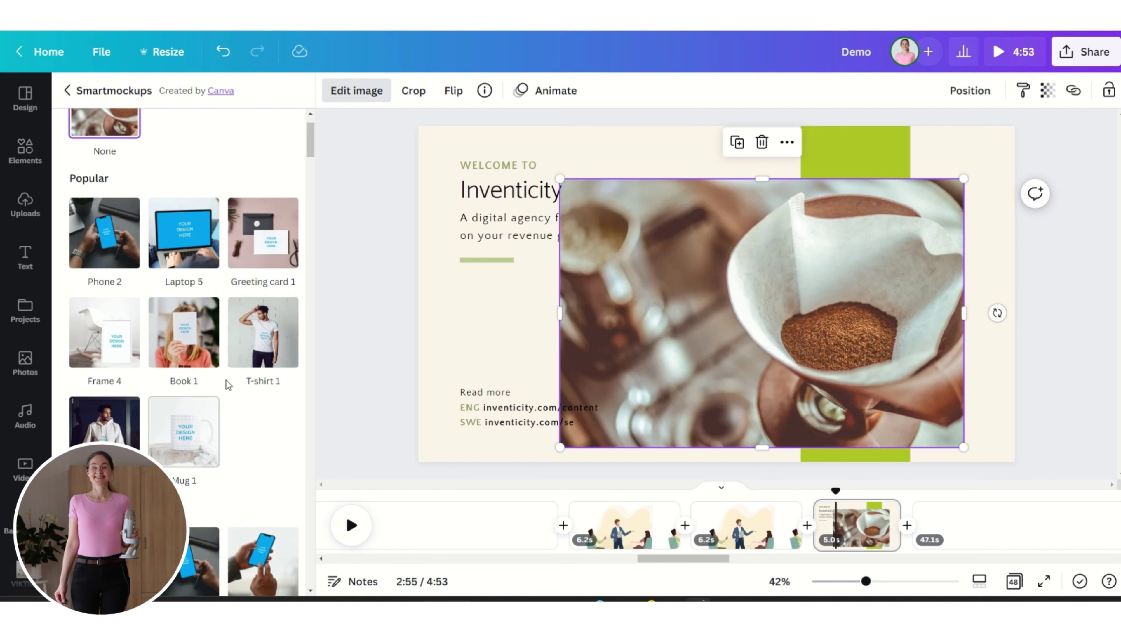
pyautogui.scroll(-1, 244, 381)
pyautogui.scroll(5, 233, 342)
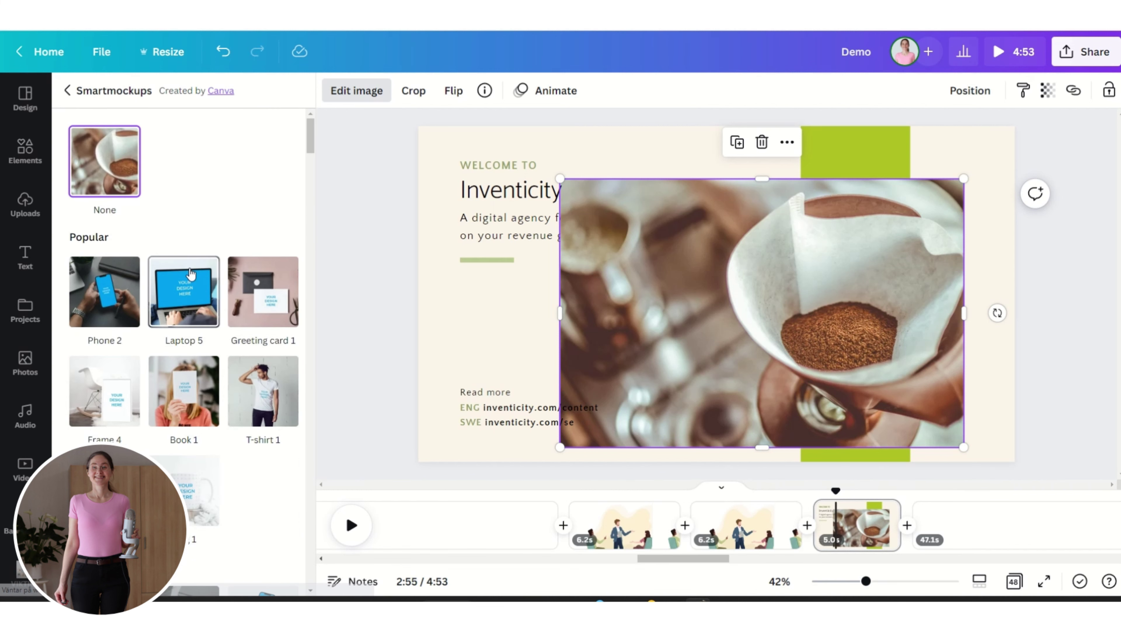
pyautogui.scroll(-12, 233, 343)
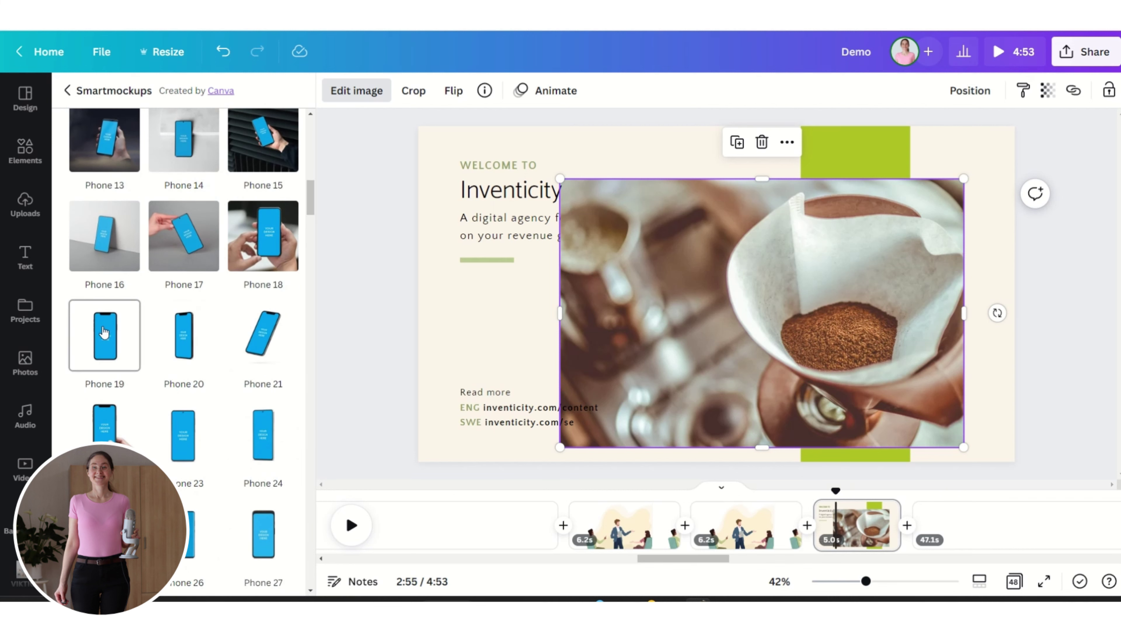
pyautogui.click(104, 332)
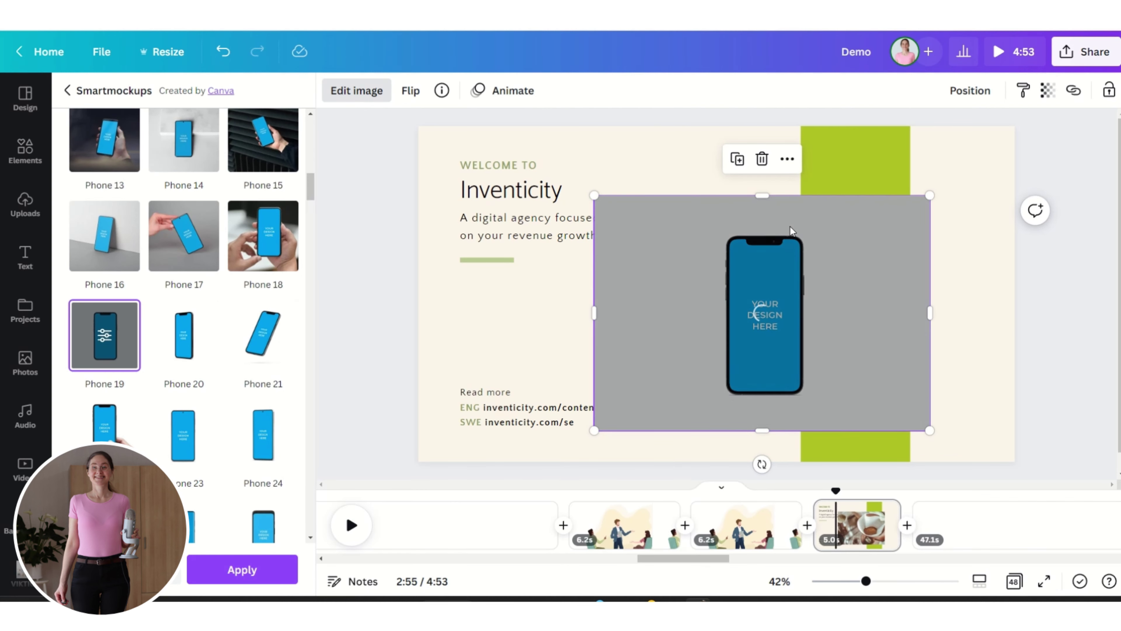
pyautogui.moveTo(872, 140); pyautogui.dragTo(797, 256)
pyautogui.moveTo(728, 356); pyautogui.dragTo(772, 292)
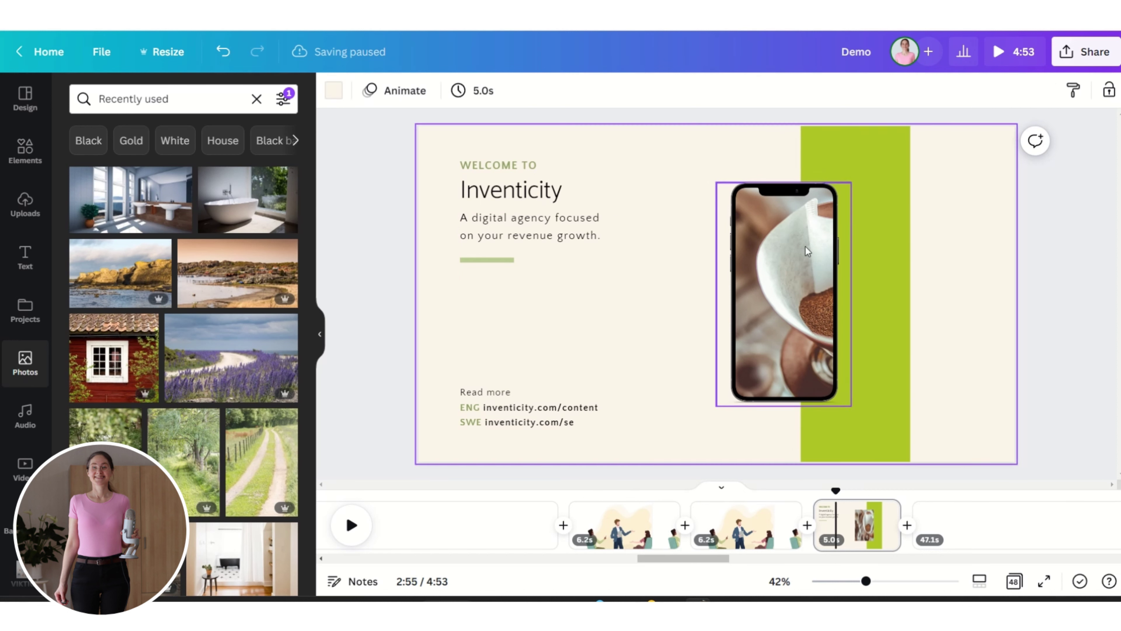
# Apply the Drop shadow effect to the coffee phone mockup
pyautogui.click(355, 92)
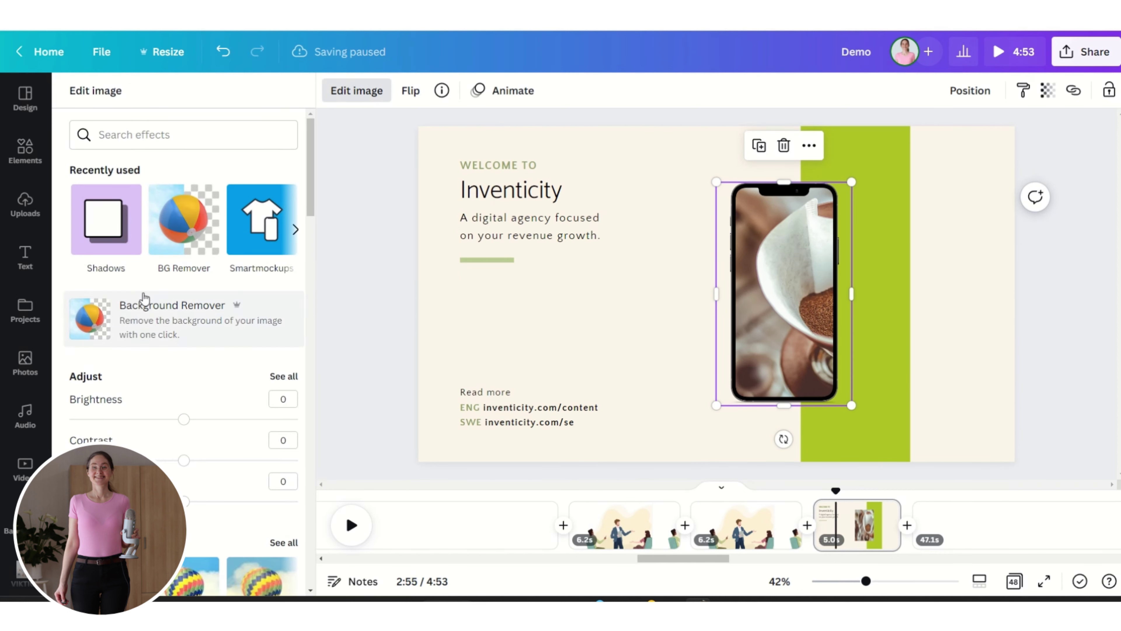
pyautogui.click(100, 226)
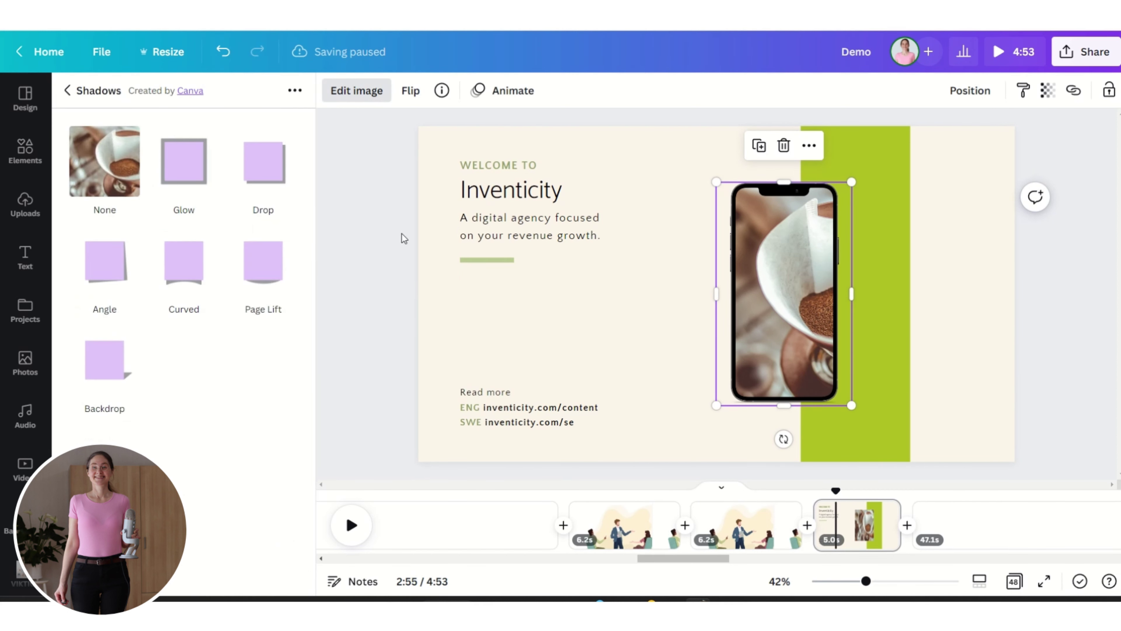
pyautogui.click(257, 165)
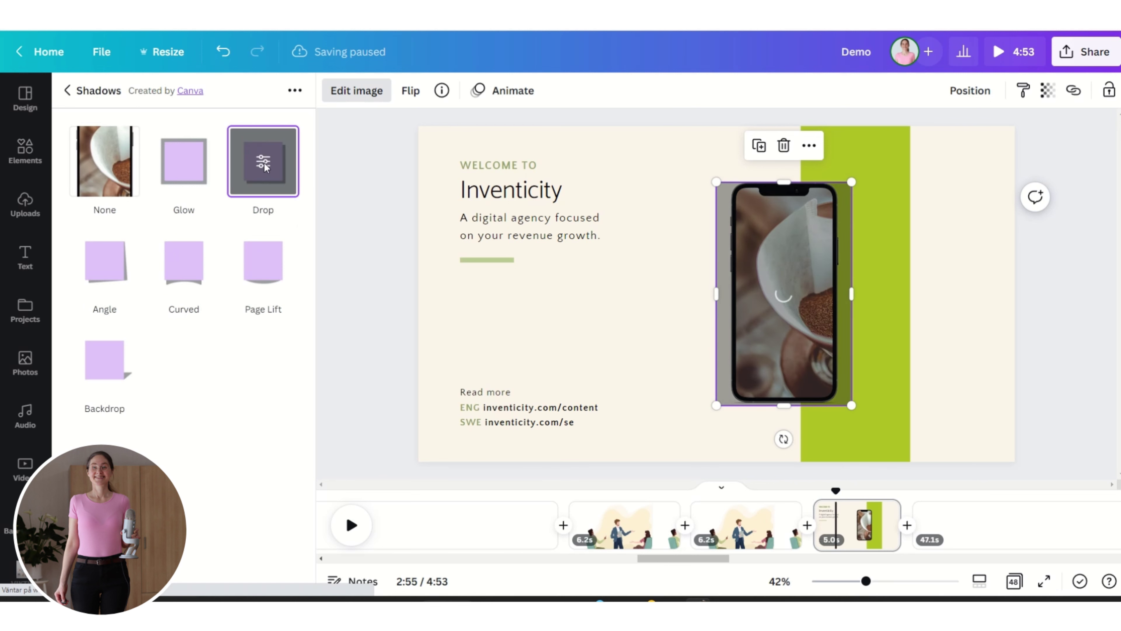
pyautogui.click(264, 168)
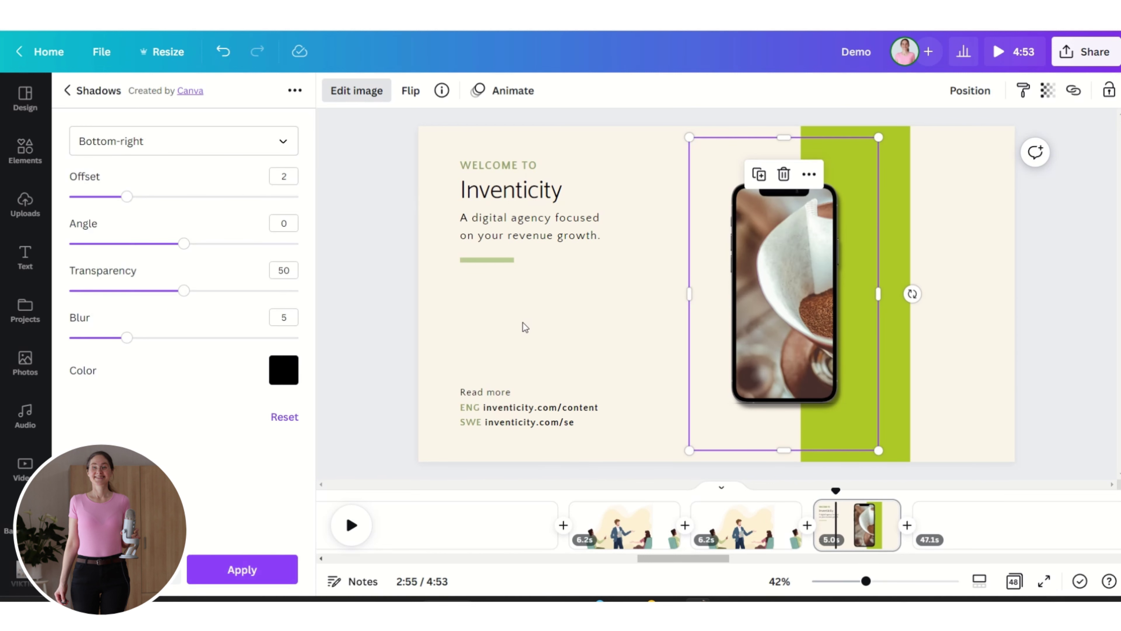
pyautogui.click(531, 310)
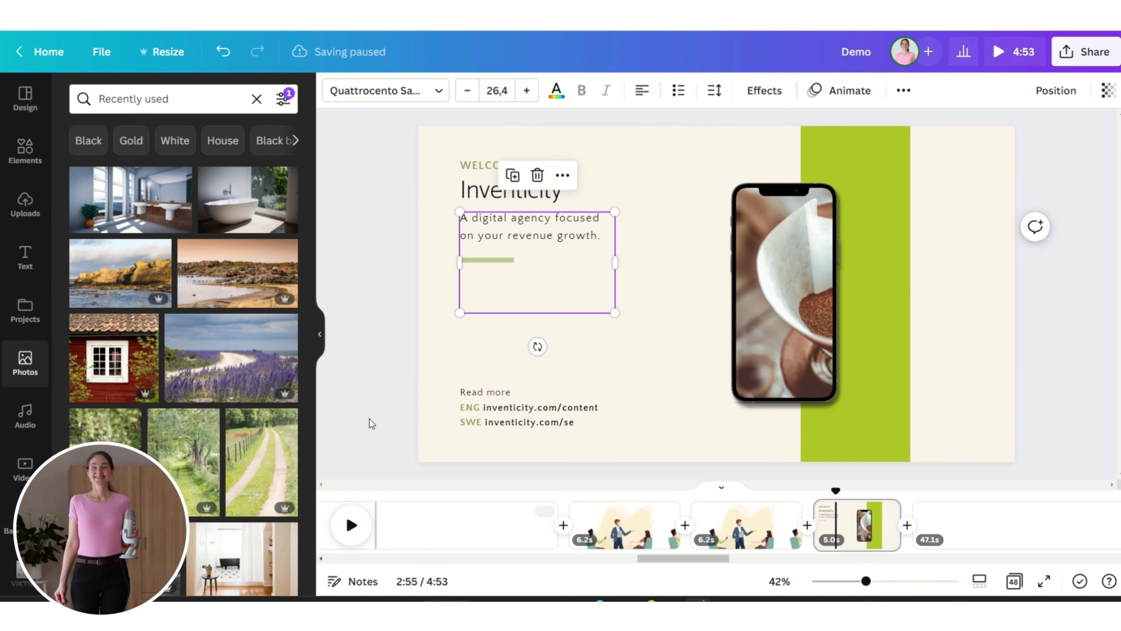
# Add the cloudy-sky photo from Photos to the Inventicity slide
pyautogui.scroll(-10, 210, 295)
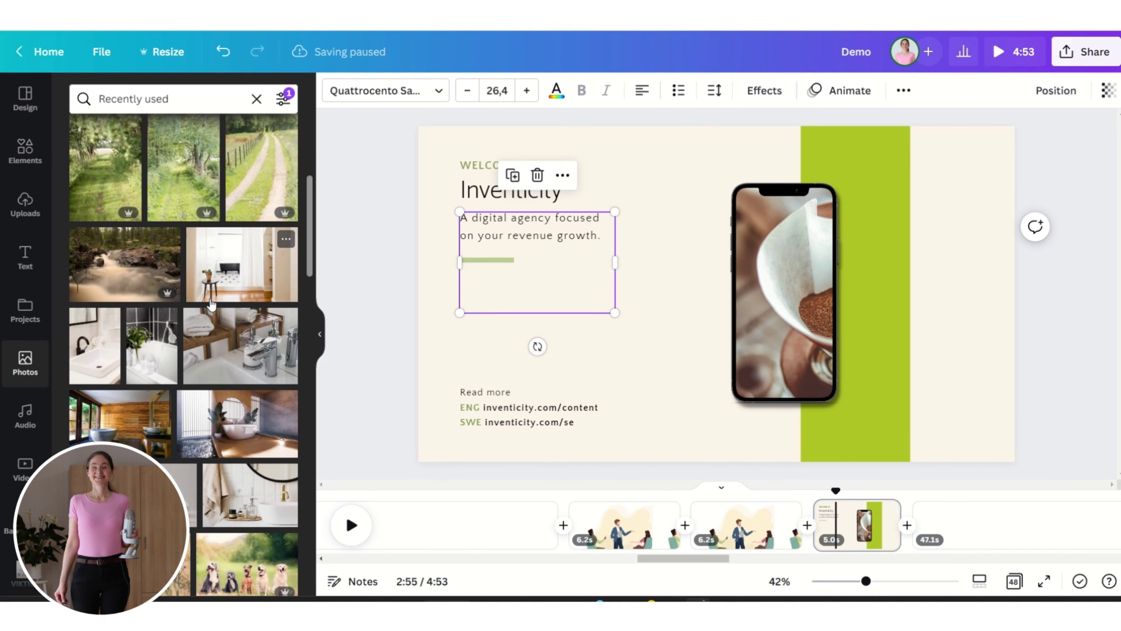
pyautogui.scroll(-5, 221, 303)
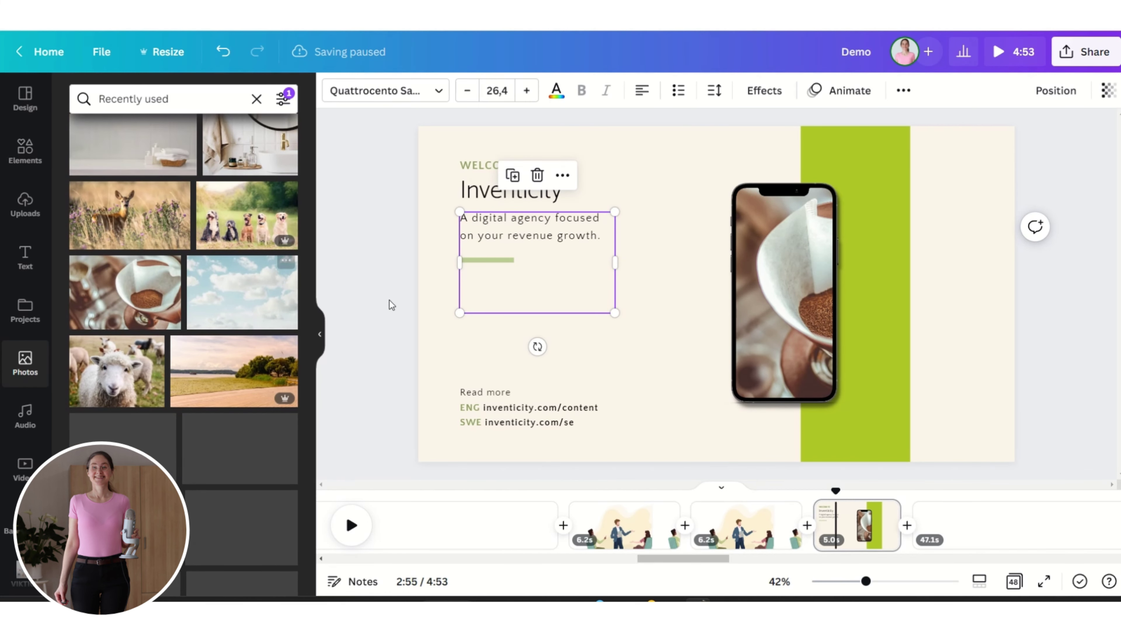
pyautogui.click(233, 302)
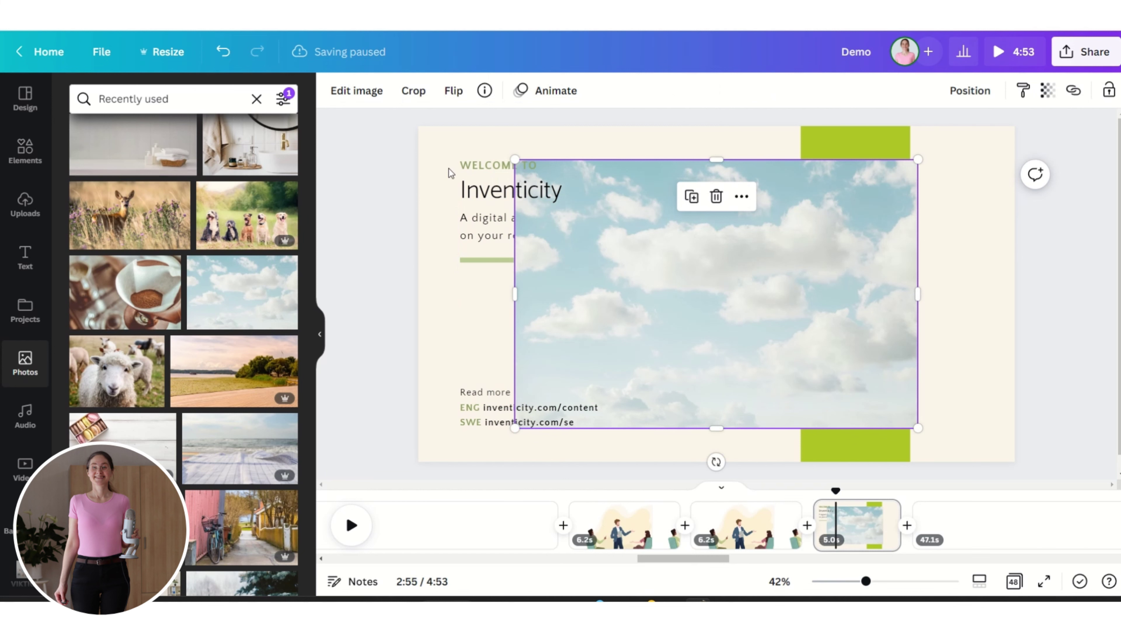
# Turn the sky photo into a Phone 19 mockup, shrink it and place it right of the coffee phone
pyautogui.click(365, 98)
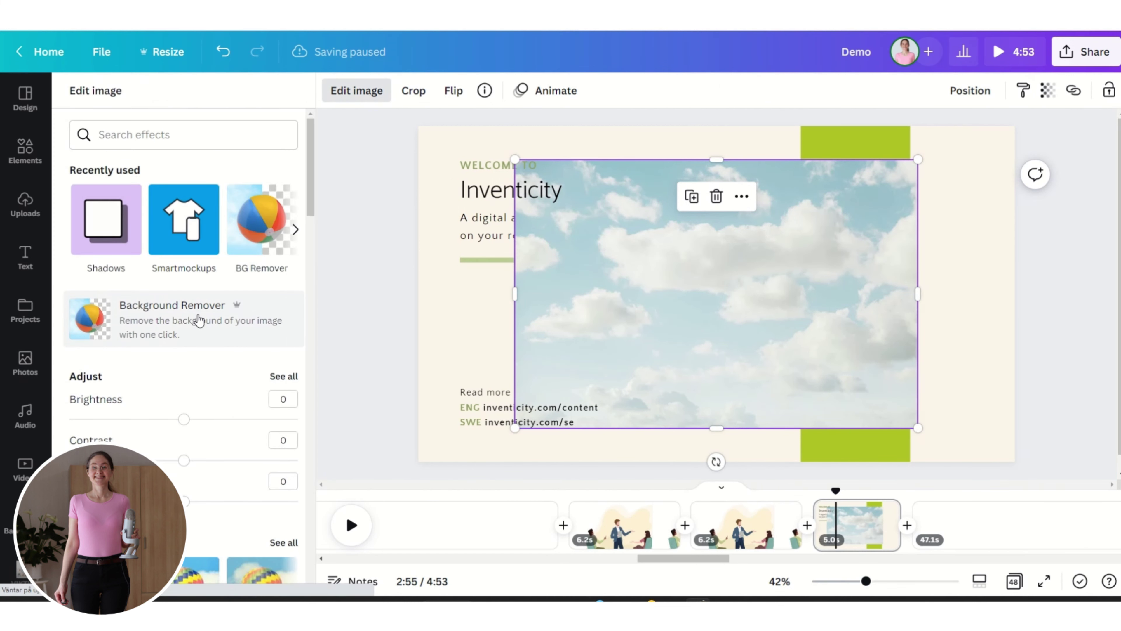
pyautogui.scroll(-5, 197, 320)
pyautogui.scroll(5, 200, 325)
pyautogui.click(182, 223)
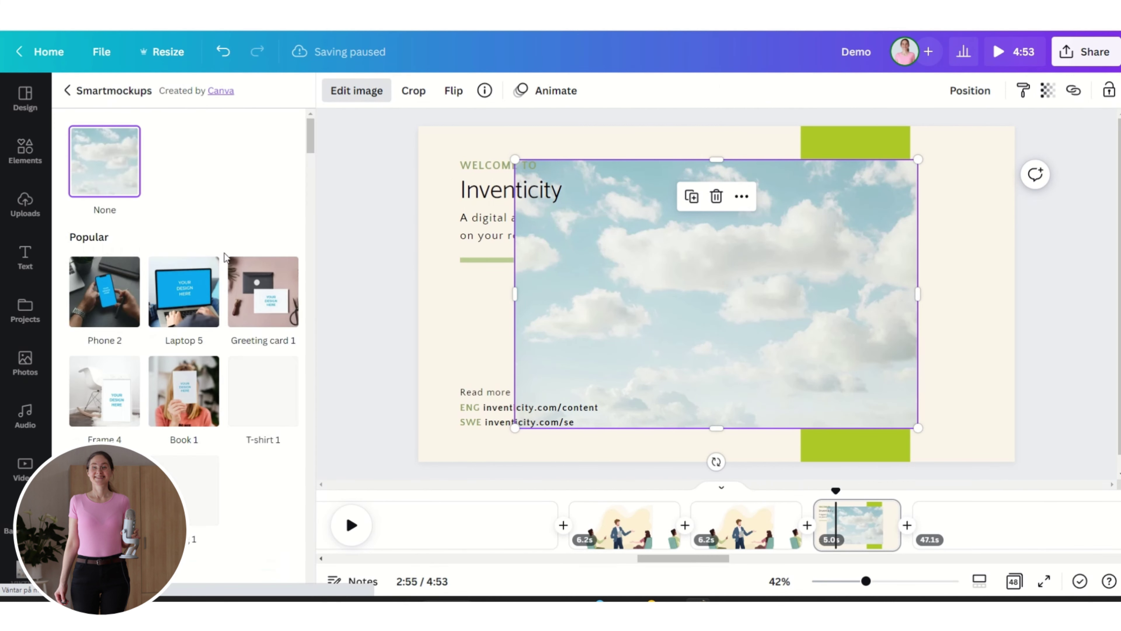
pyautogui.scroll(-15, 195, 360)
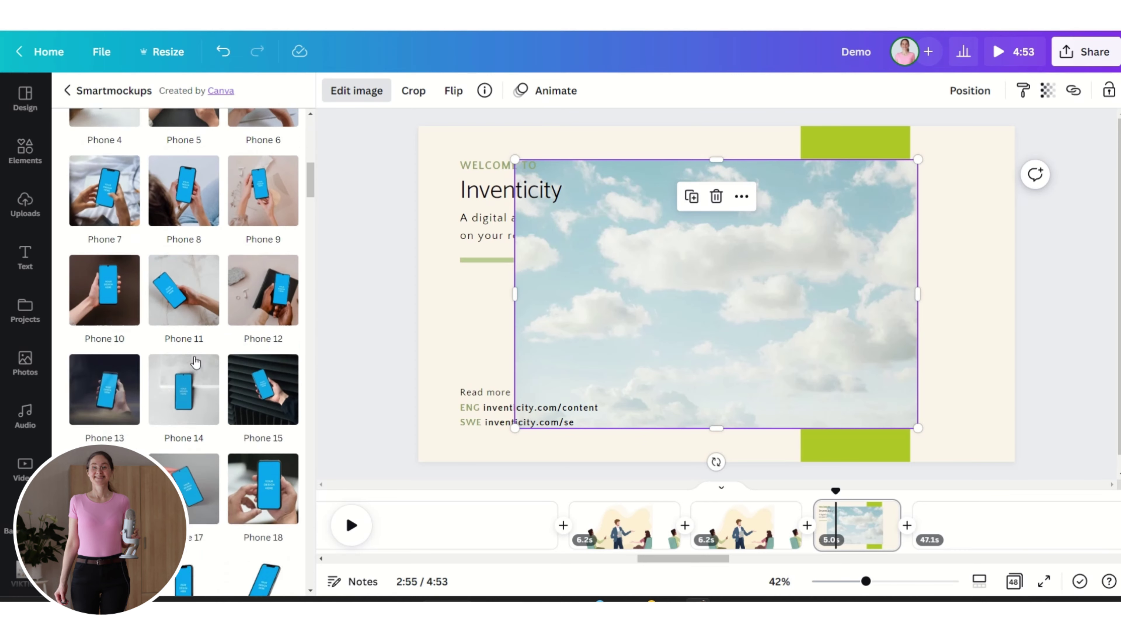
pyautogui.scroll(-2, 196, 359)
pyautogui.click(105, 335)
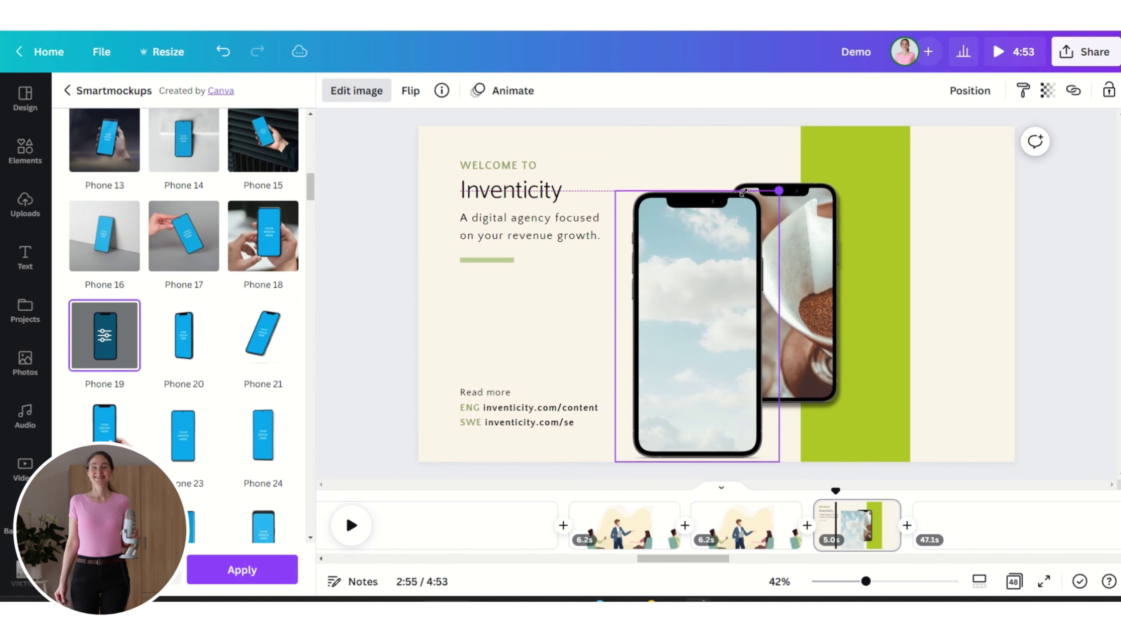
pyautogui.moveTo(774, 189); pyautogui.dragTo(731, 230)
pyautogui.moveTo(689, 388); pyautogui.dragTo(921, 334)
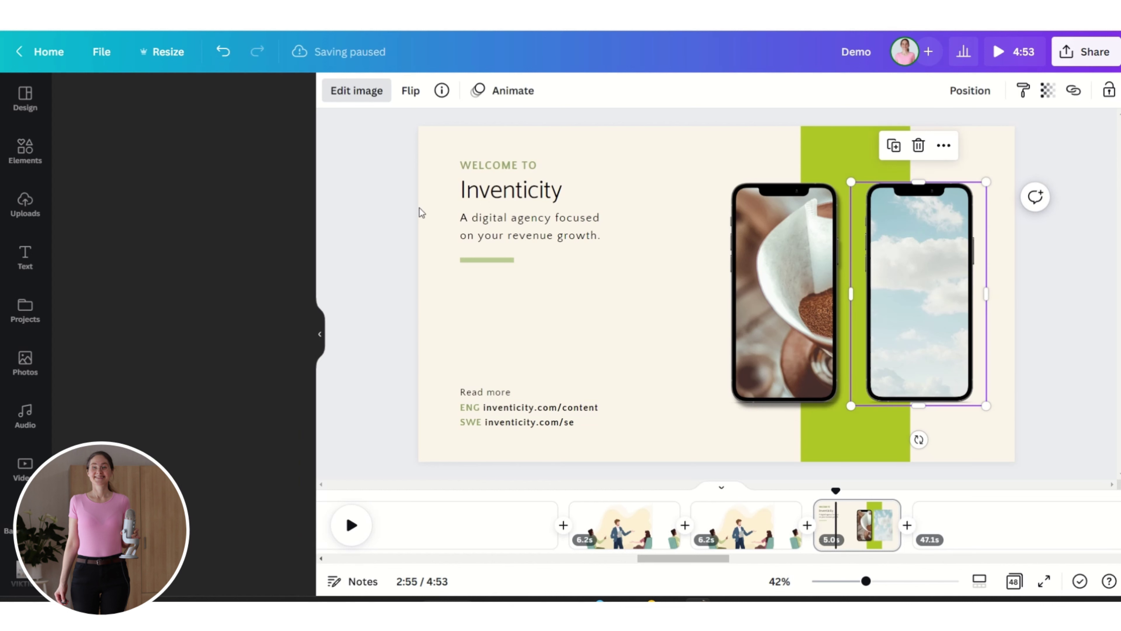
# Apply the Drop shadow effect to the sky phone mockup to match the coffee phone
pyautogui.click(357, 90)
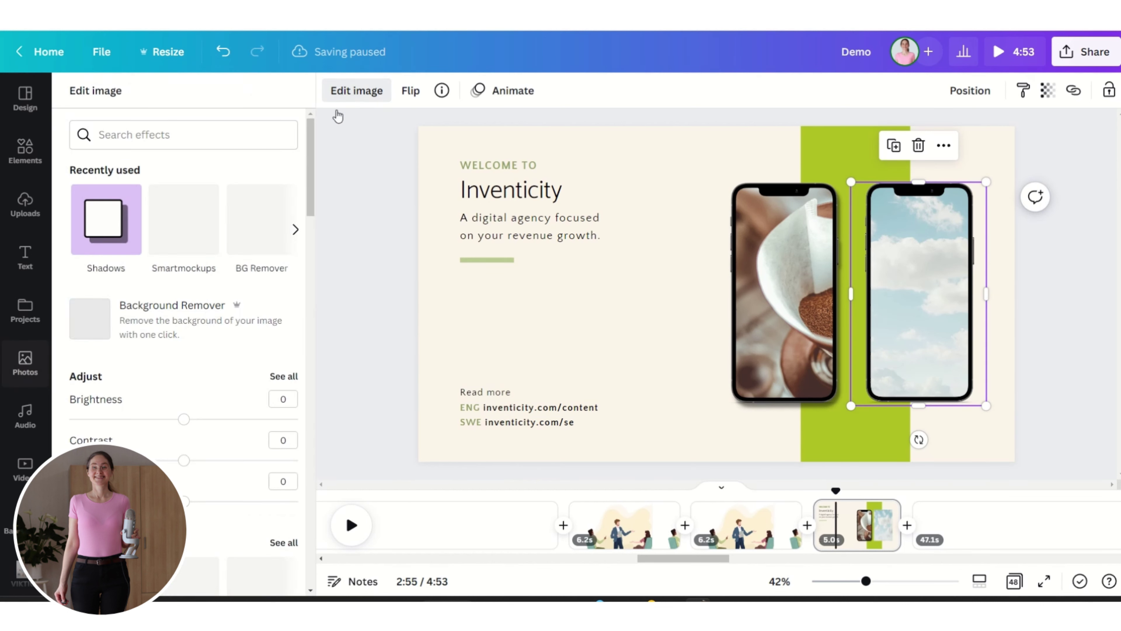
pyautogui.click(104, 223)
pyautogui.click(277, 173)
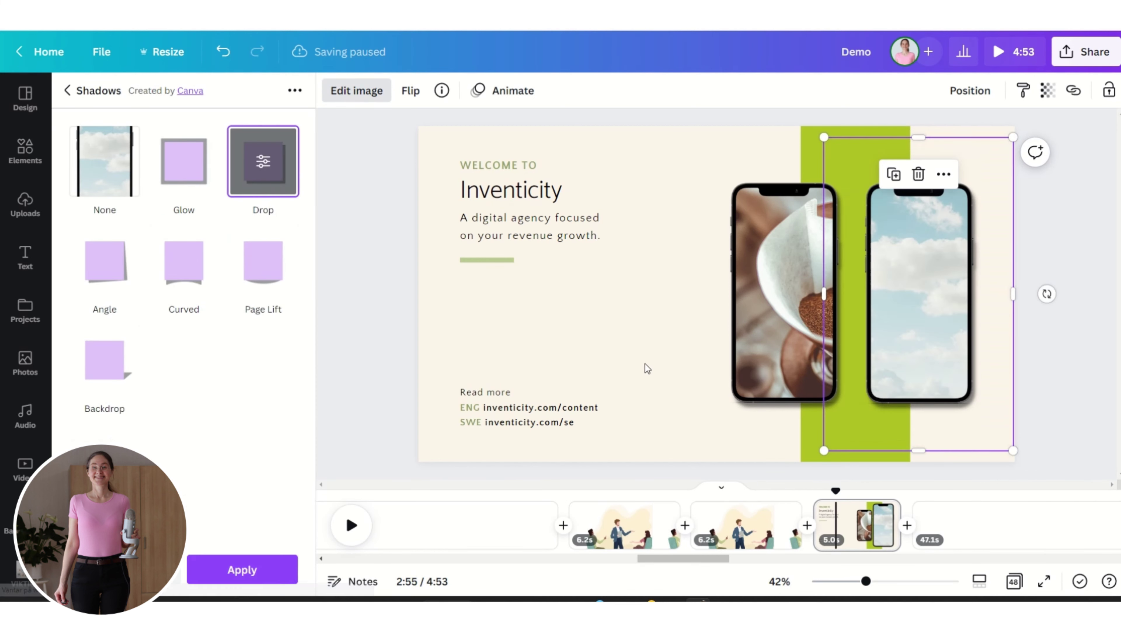
pyautogui.press('Escape')
pyautogui.click(685, 352)
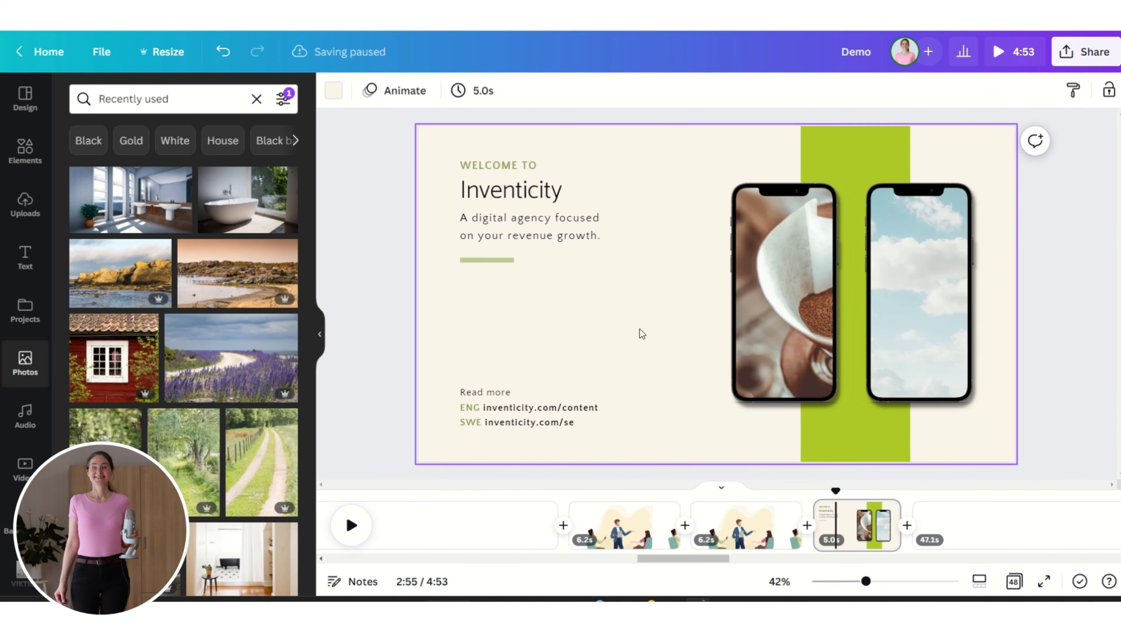